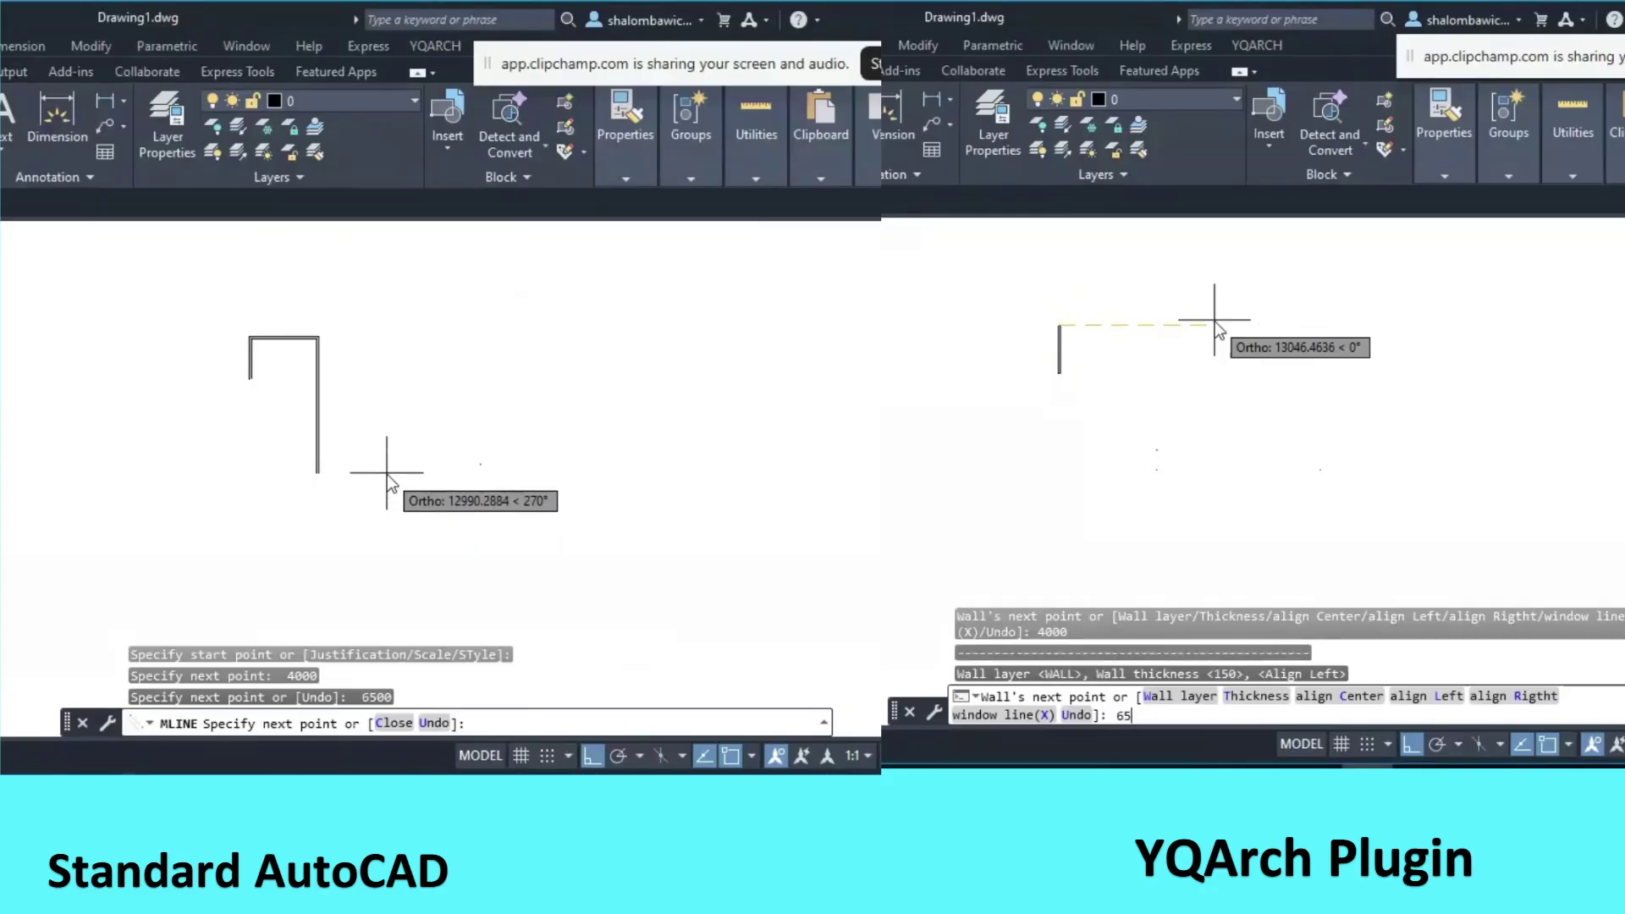
Extend both the multiline and YQArch wall outlines with a 6500 horizontal segment and a 4000 downward segment
text(500)
key(Return)
text(4000)
key(Return)
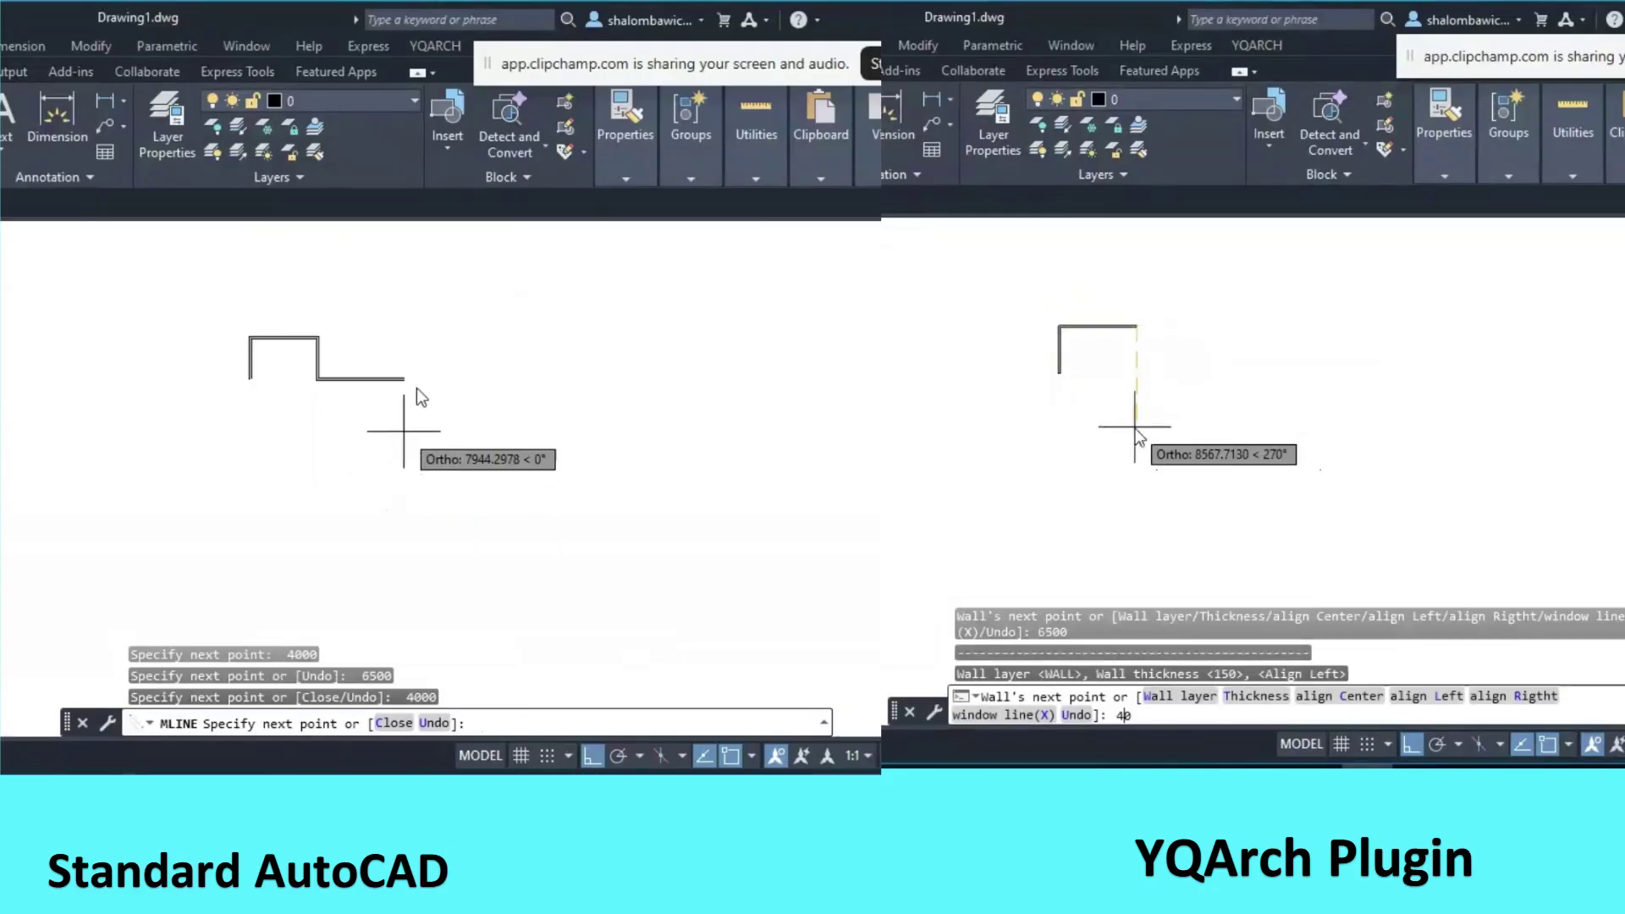
text(4000)
key(Return)
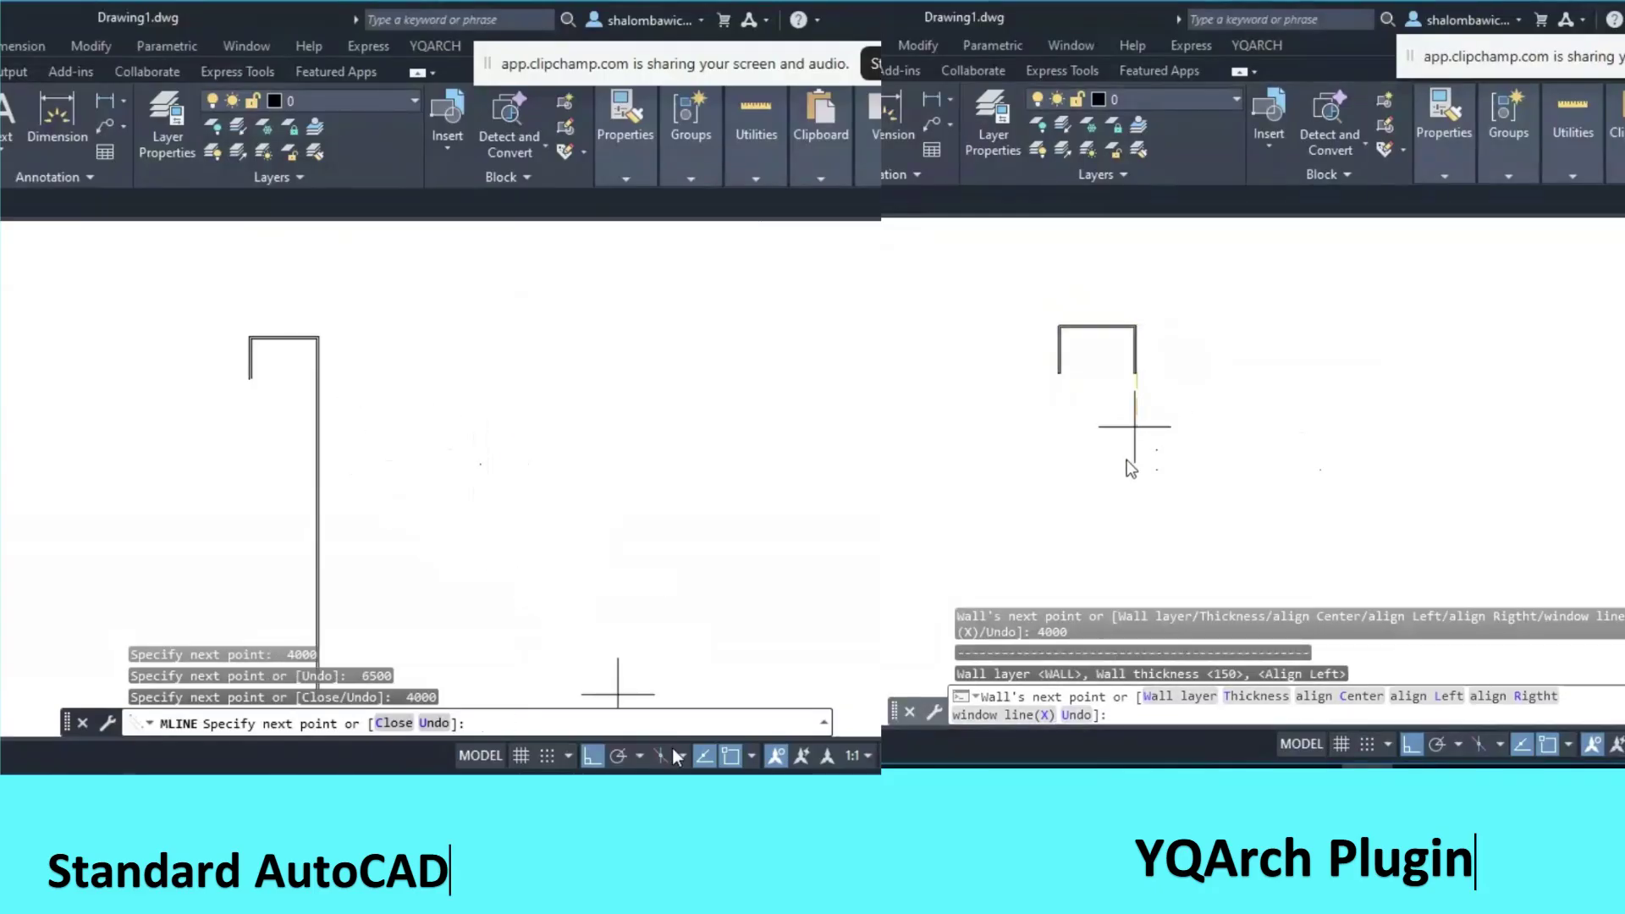
Switch Ortho off and draw a diagonal wall segment down to the reference point in both drawings
click(591, 756)
click(1410, 744)
click(481, 464)
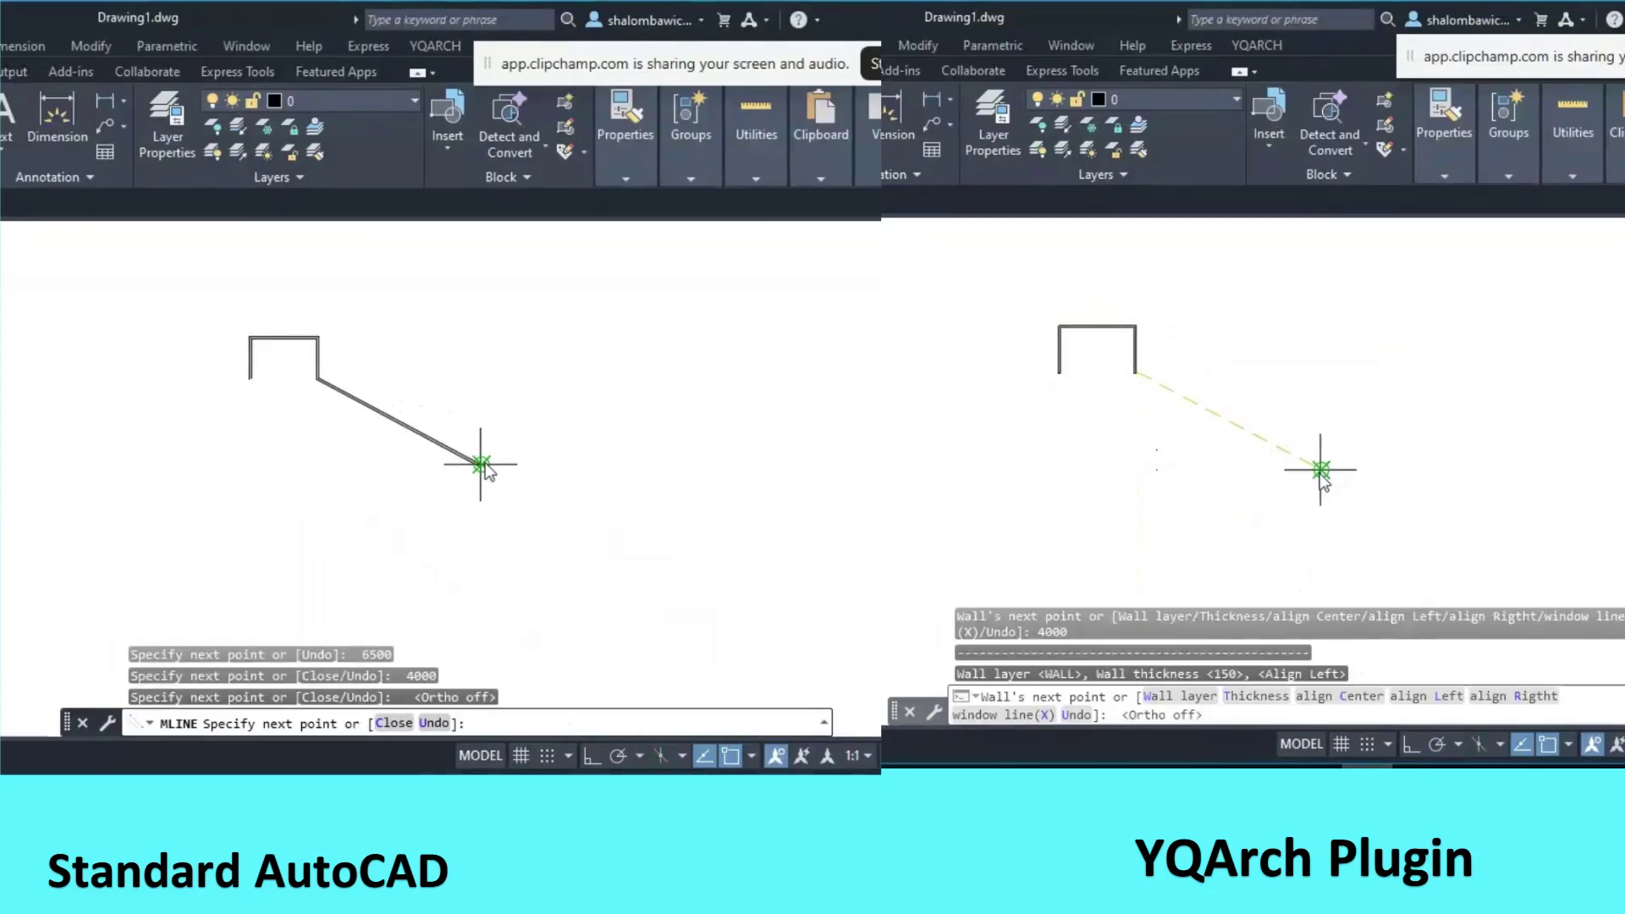
click(1318, 467)
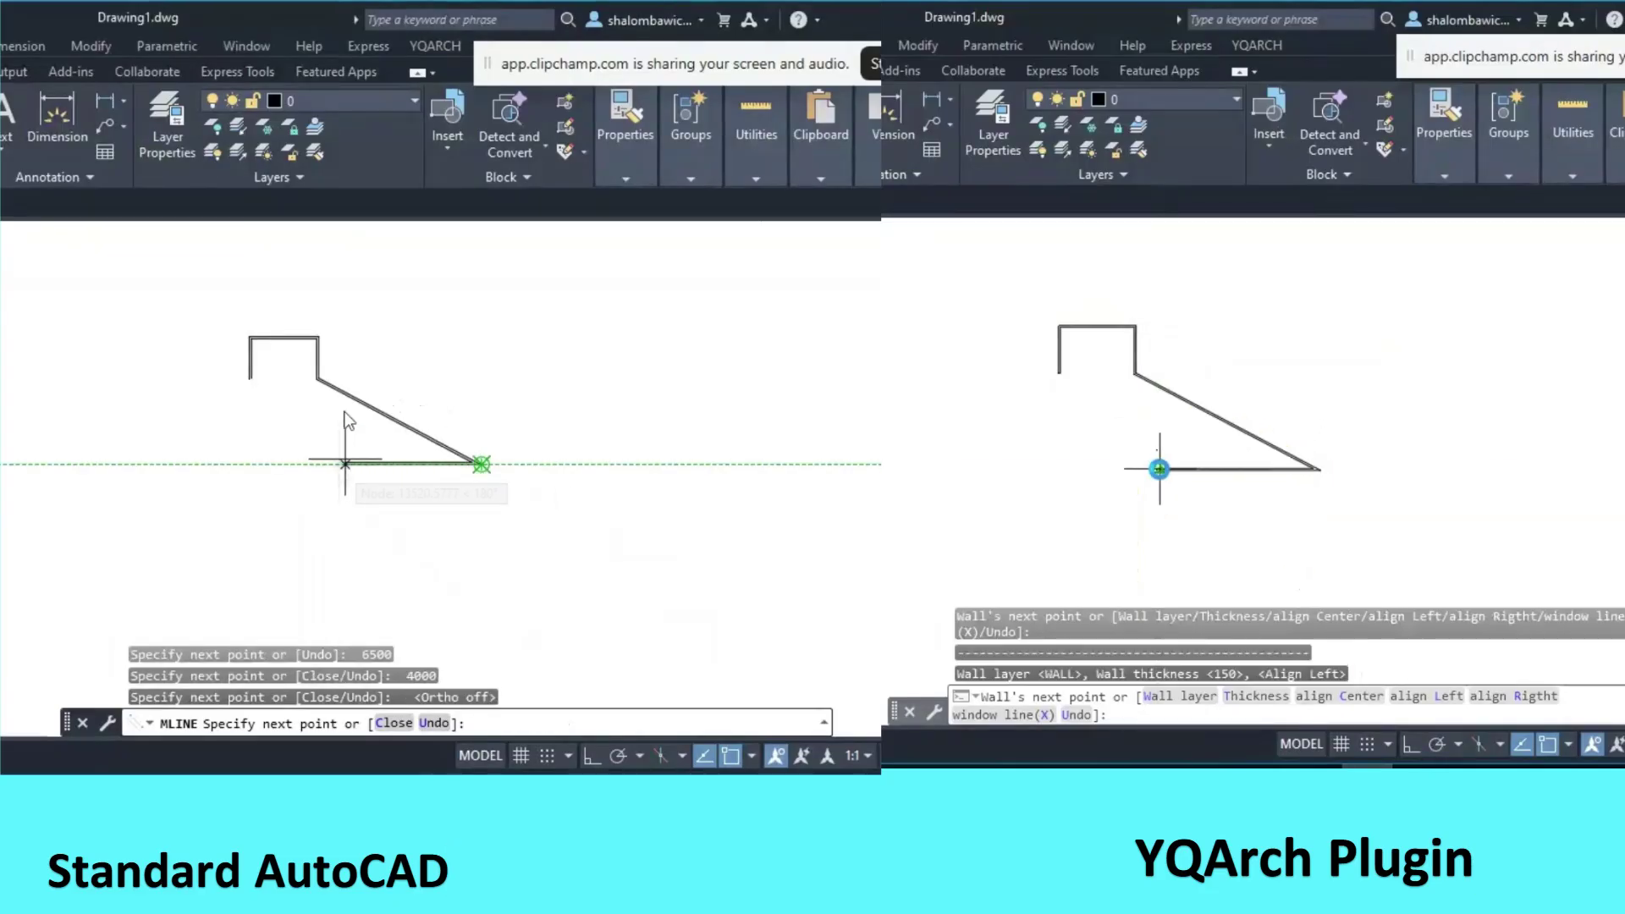
Run the YQArch wall orthogonally up past the diagonal and join it to the top wall; undo the last multiline segment
scroll(1166, 322, up, 5)
click(1409, 745)
click(333, 462)
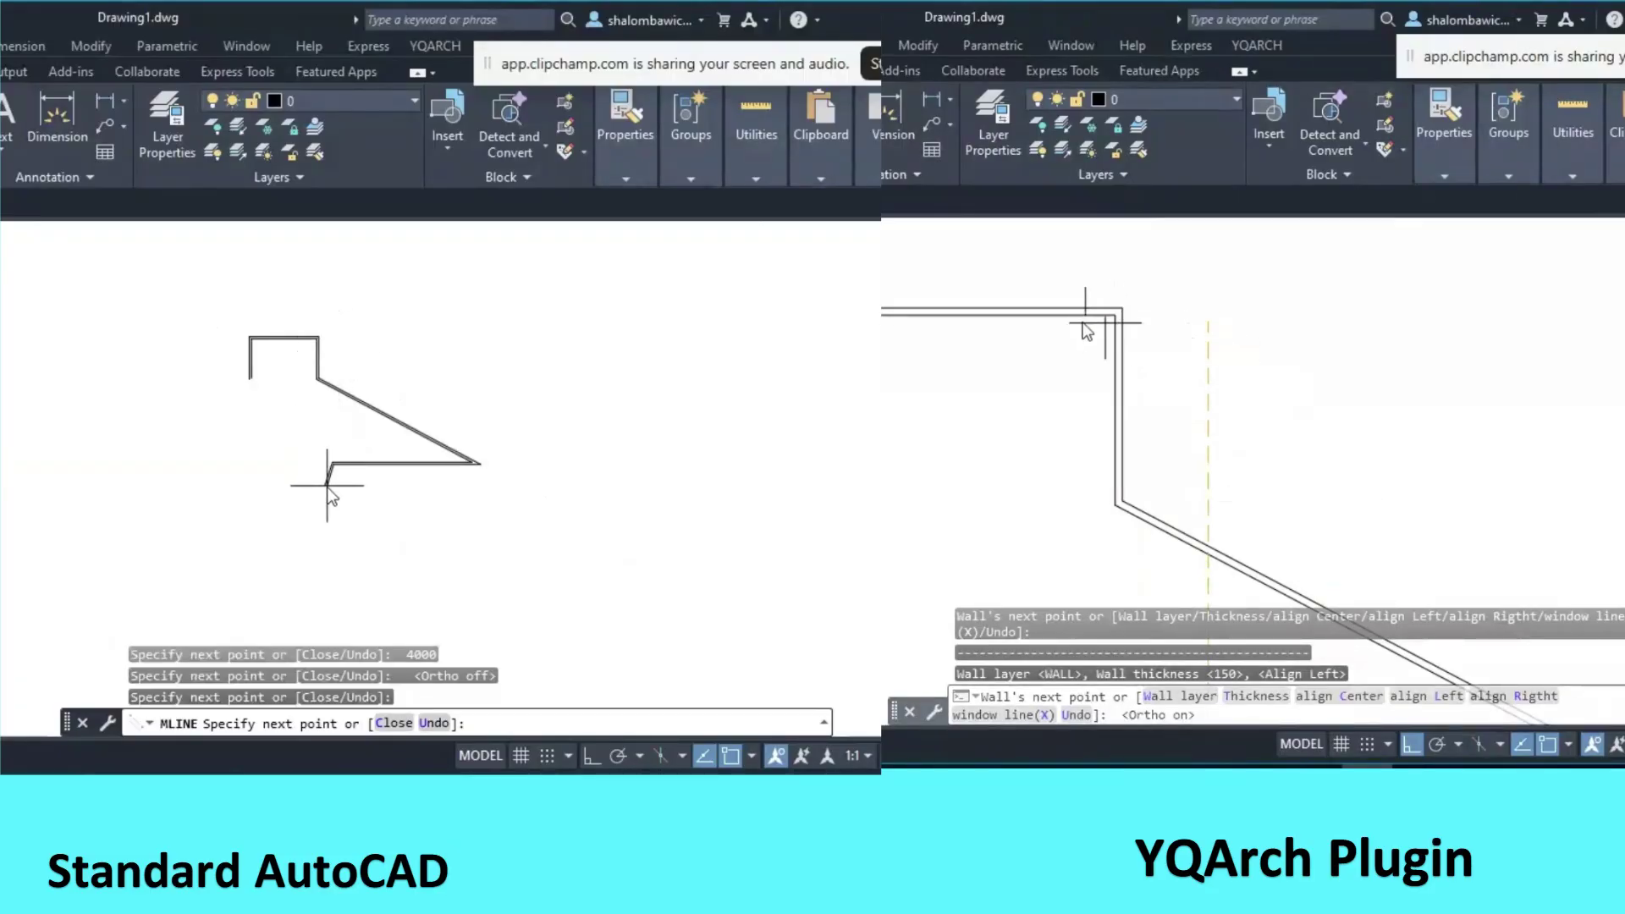
text(u)
key(Return)
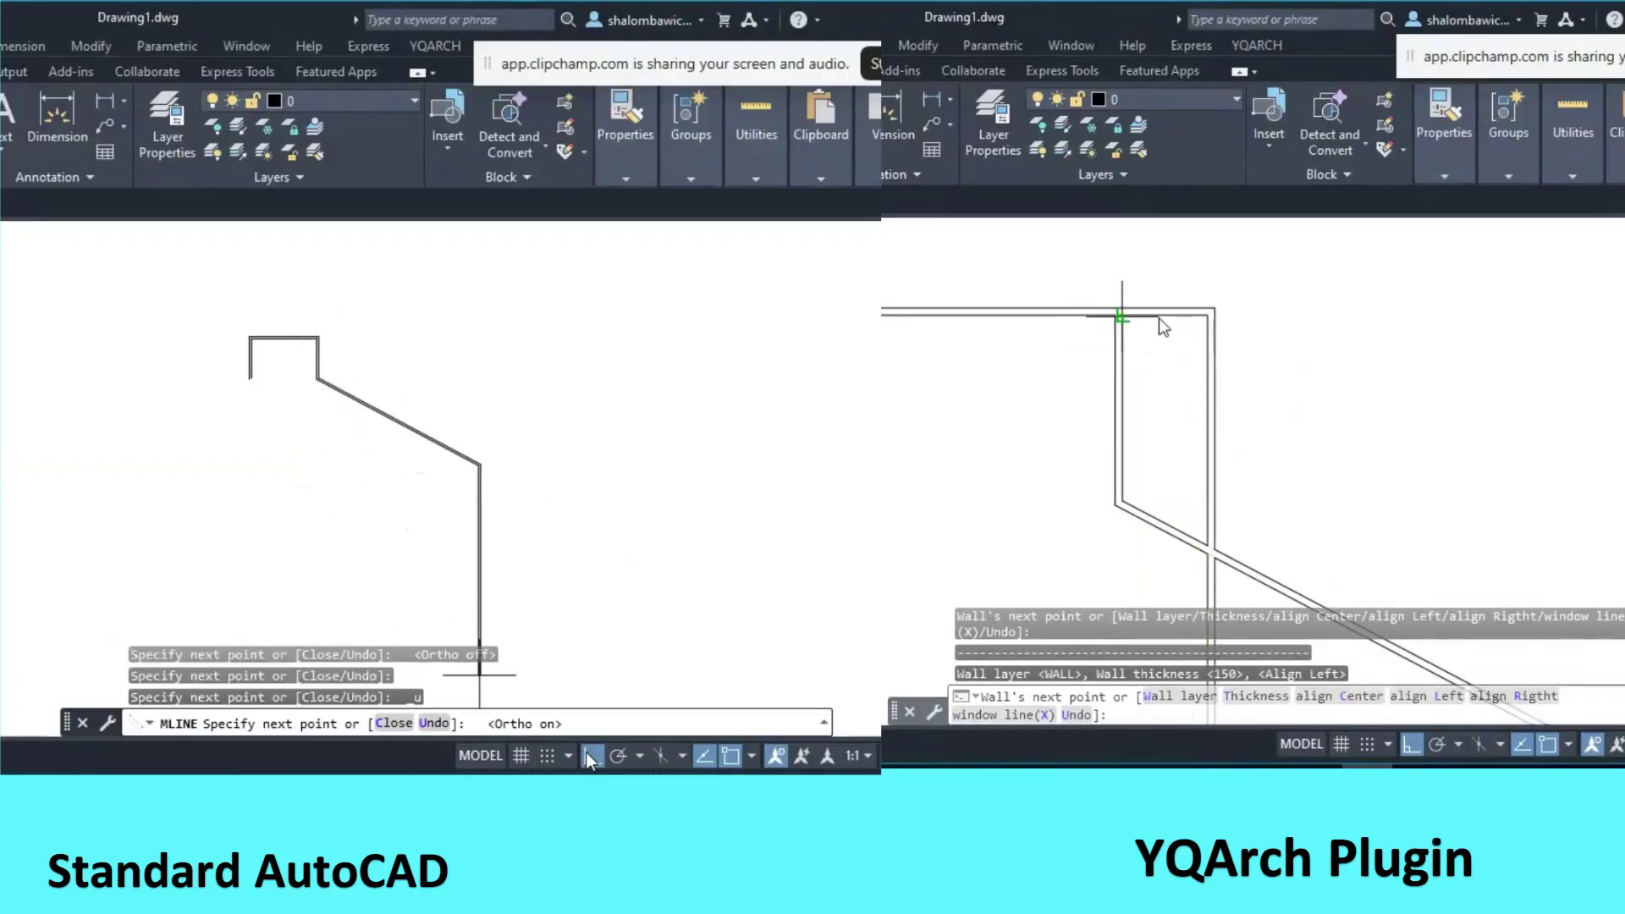
scroll(1314, 395, down, 6)
key(Return)
scroll(1270, 500, up, 4)
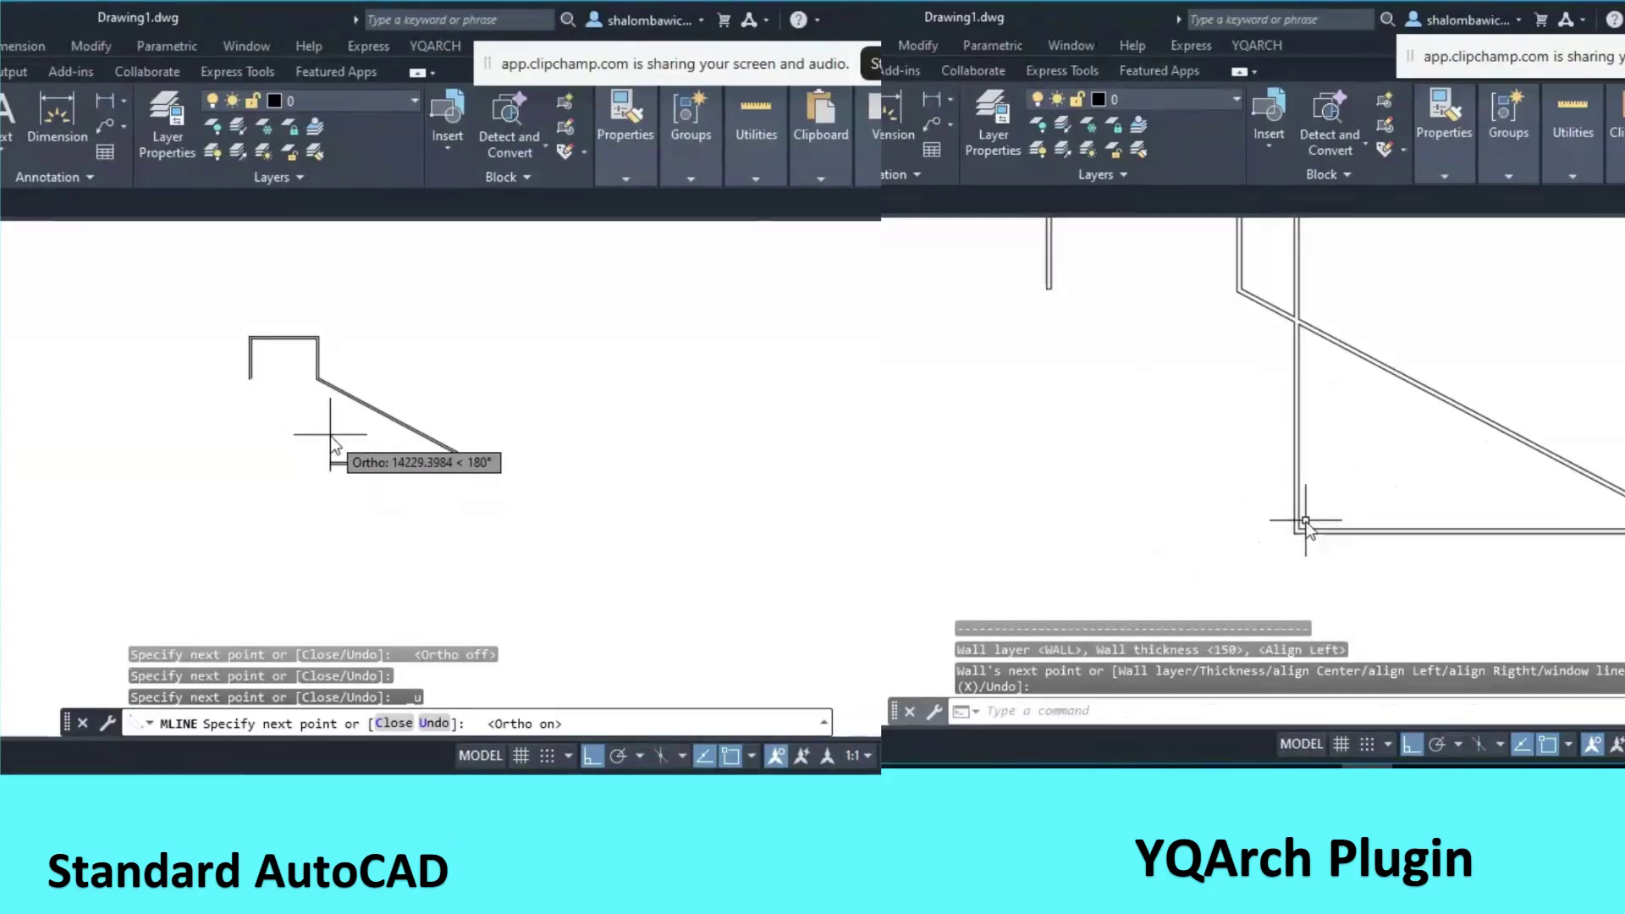
Redraw the bottom multiline wall leftward with Ortho on, and start a YQArch wall on the vertical wall just above its lower corner
key(Return)
click(337, 432)
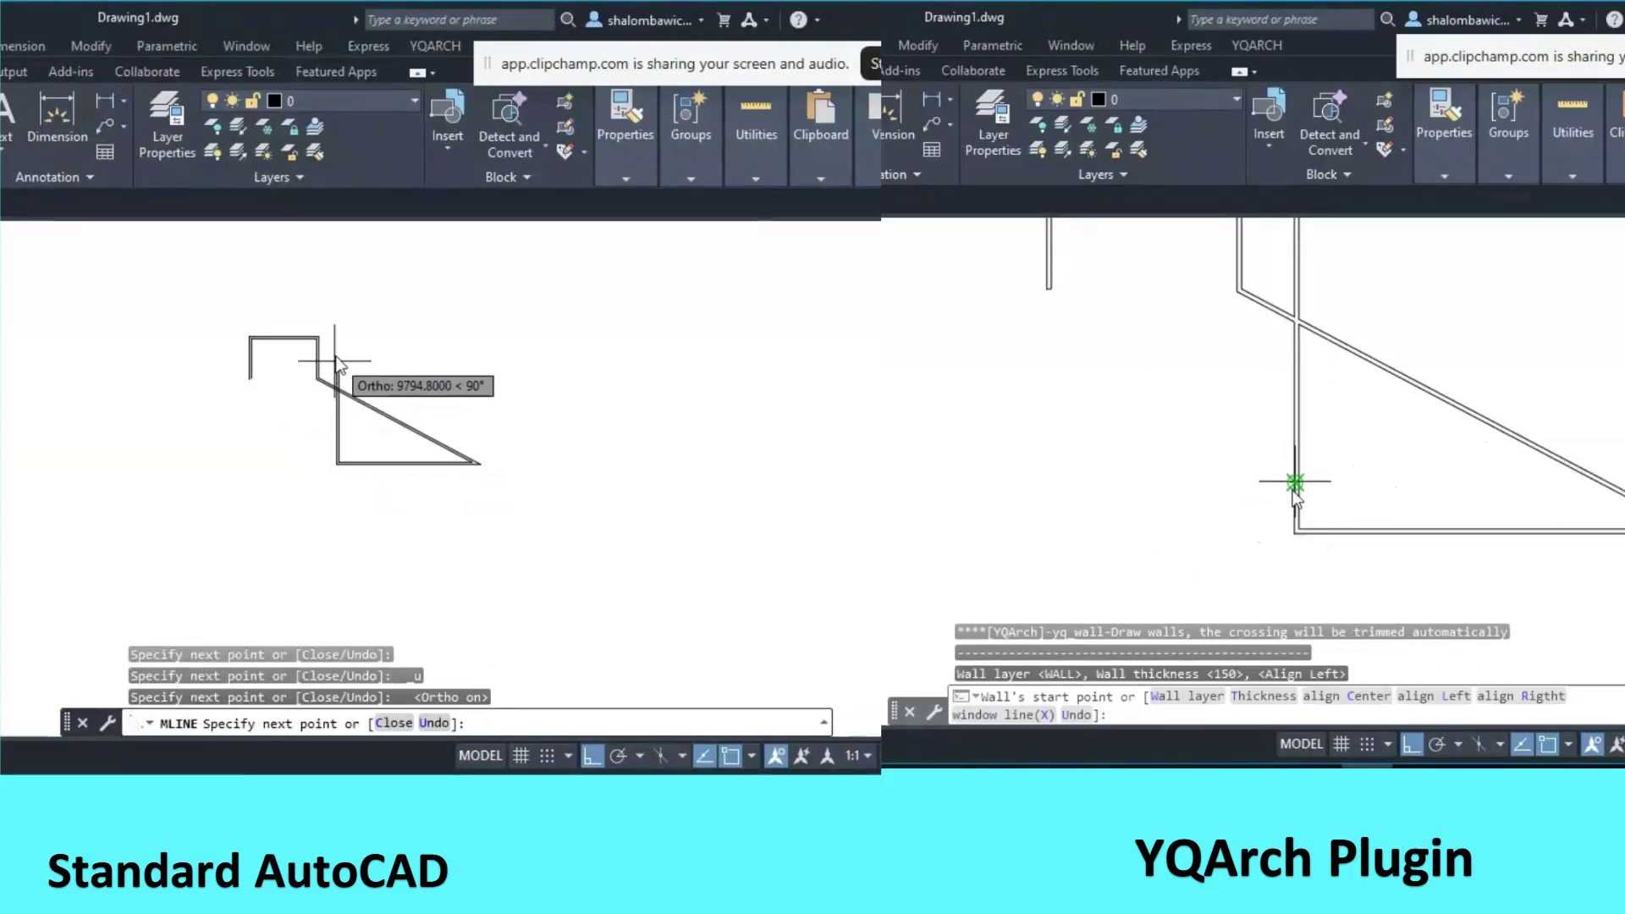
click(1295, 482)
scroll(330, 337, up, 4)
scroll(1071, 504, down, 4)
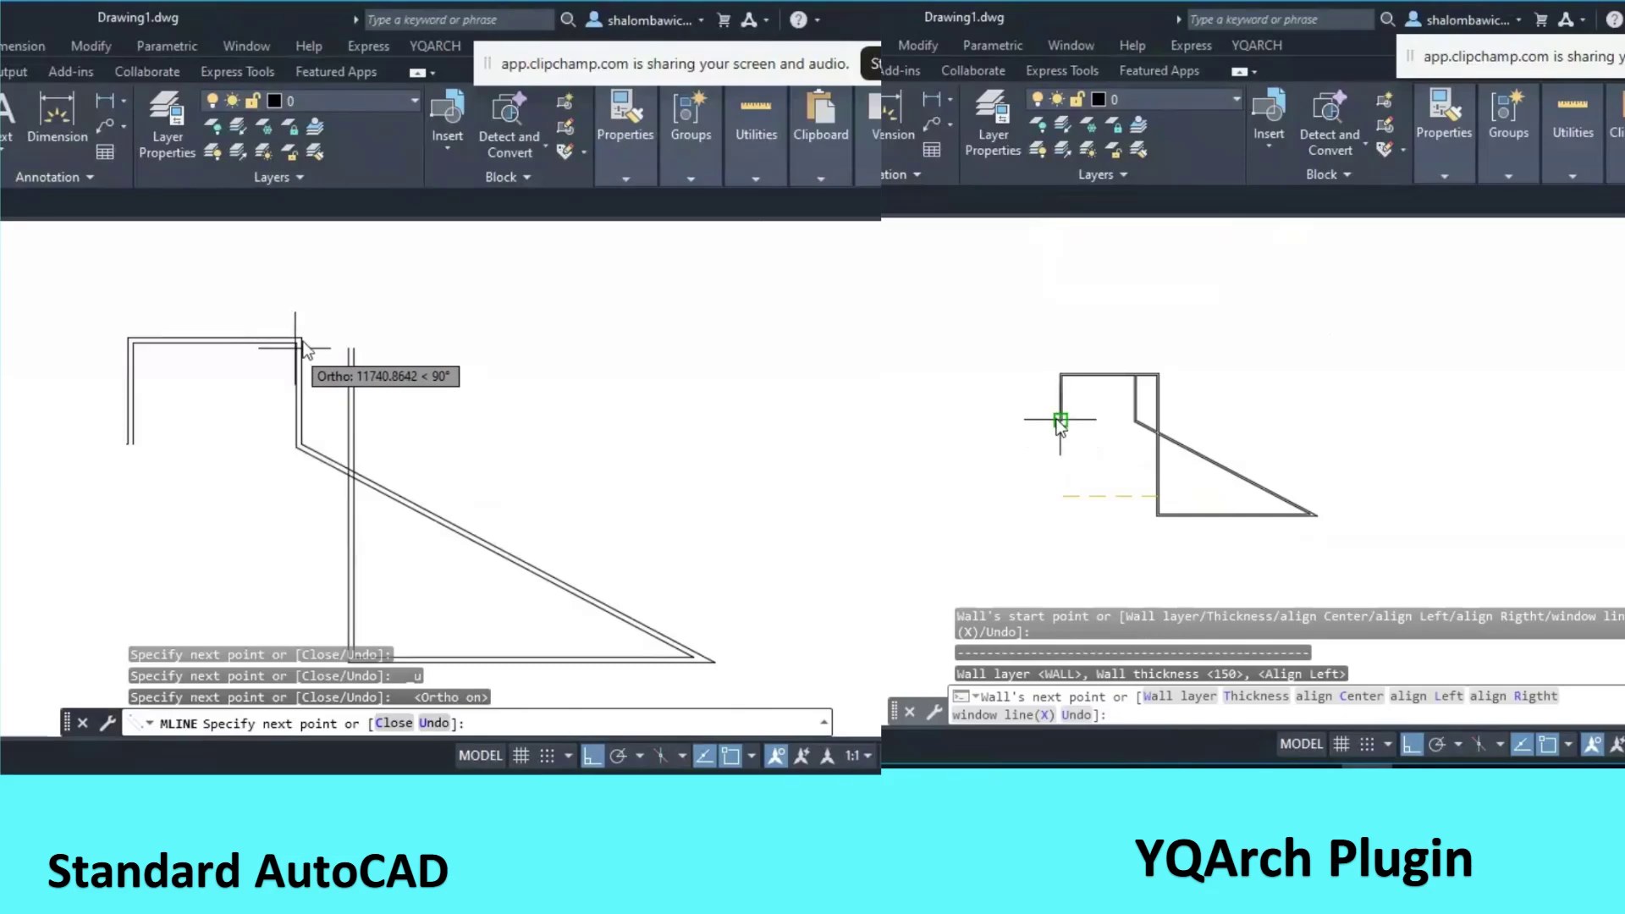
Close the YQArch room with a lower wall running up to the open left end, and extend the multiline up to top-wall level
scroll(1062, 423, up, 2)
scroll(1056, 449, up, 4)
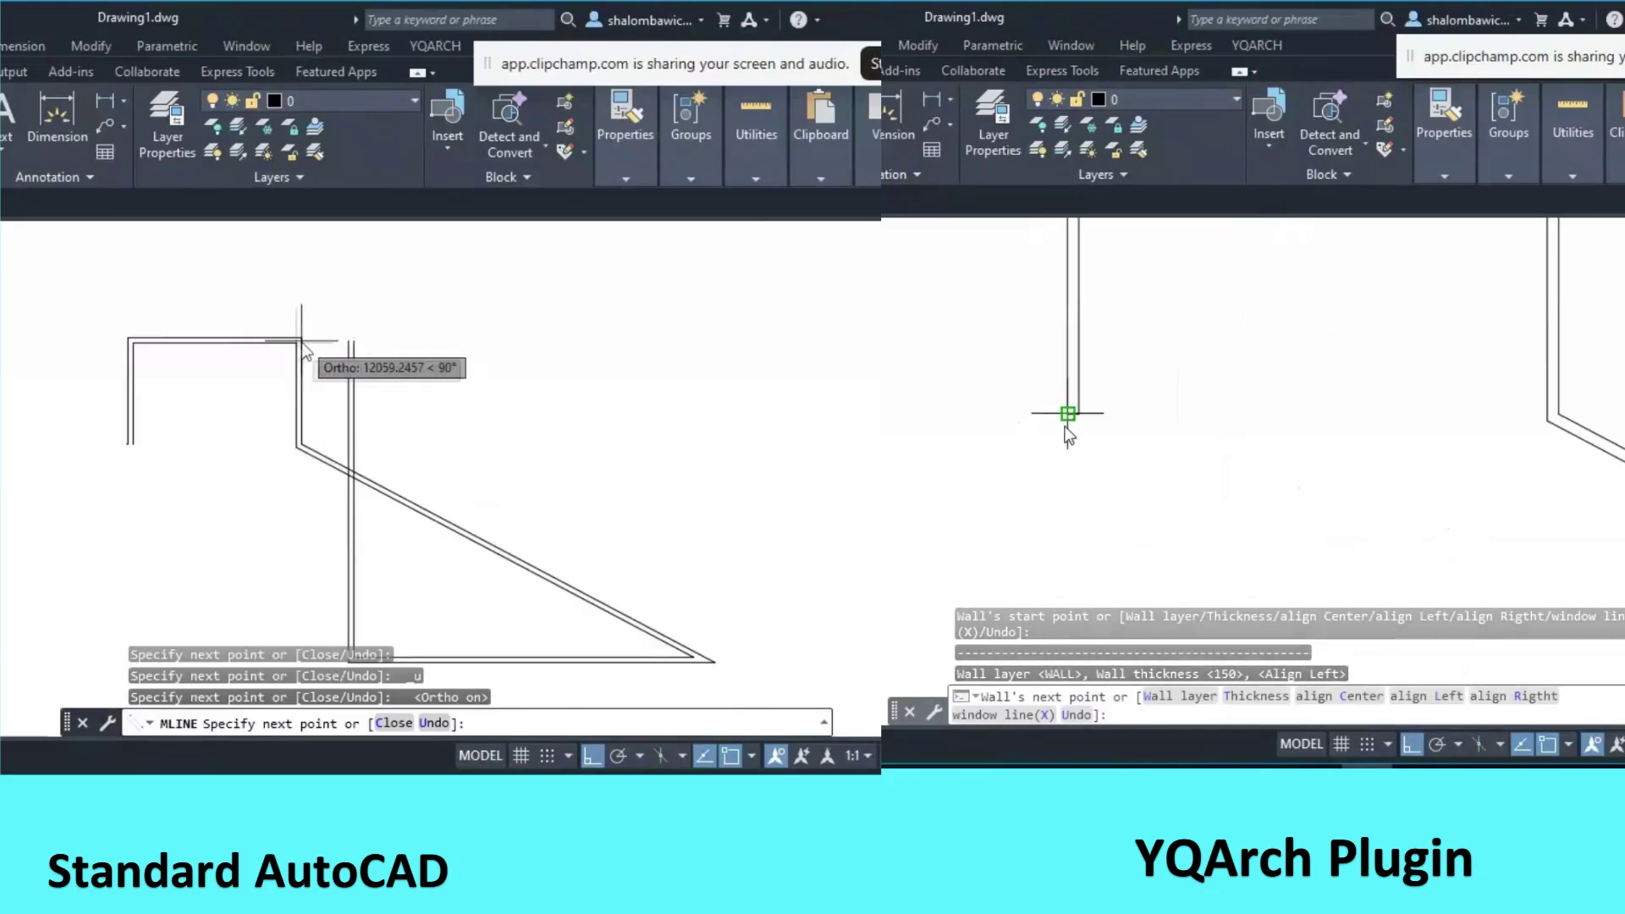
scroll(1069, 464, down, 3)
scroll(283, 364, up, 3)
scroll(1065, 455, up, 3)
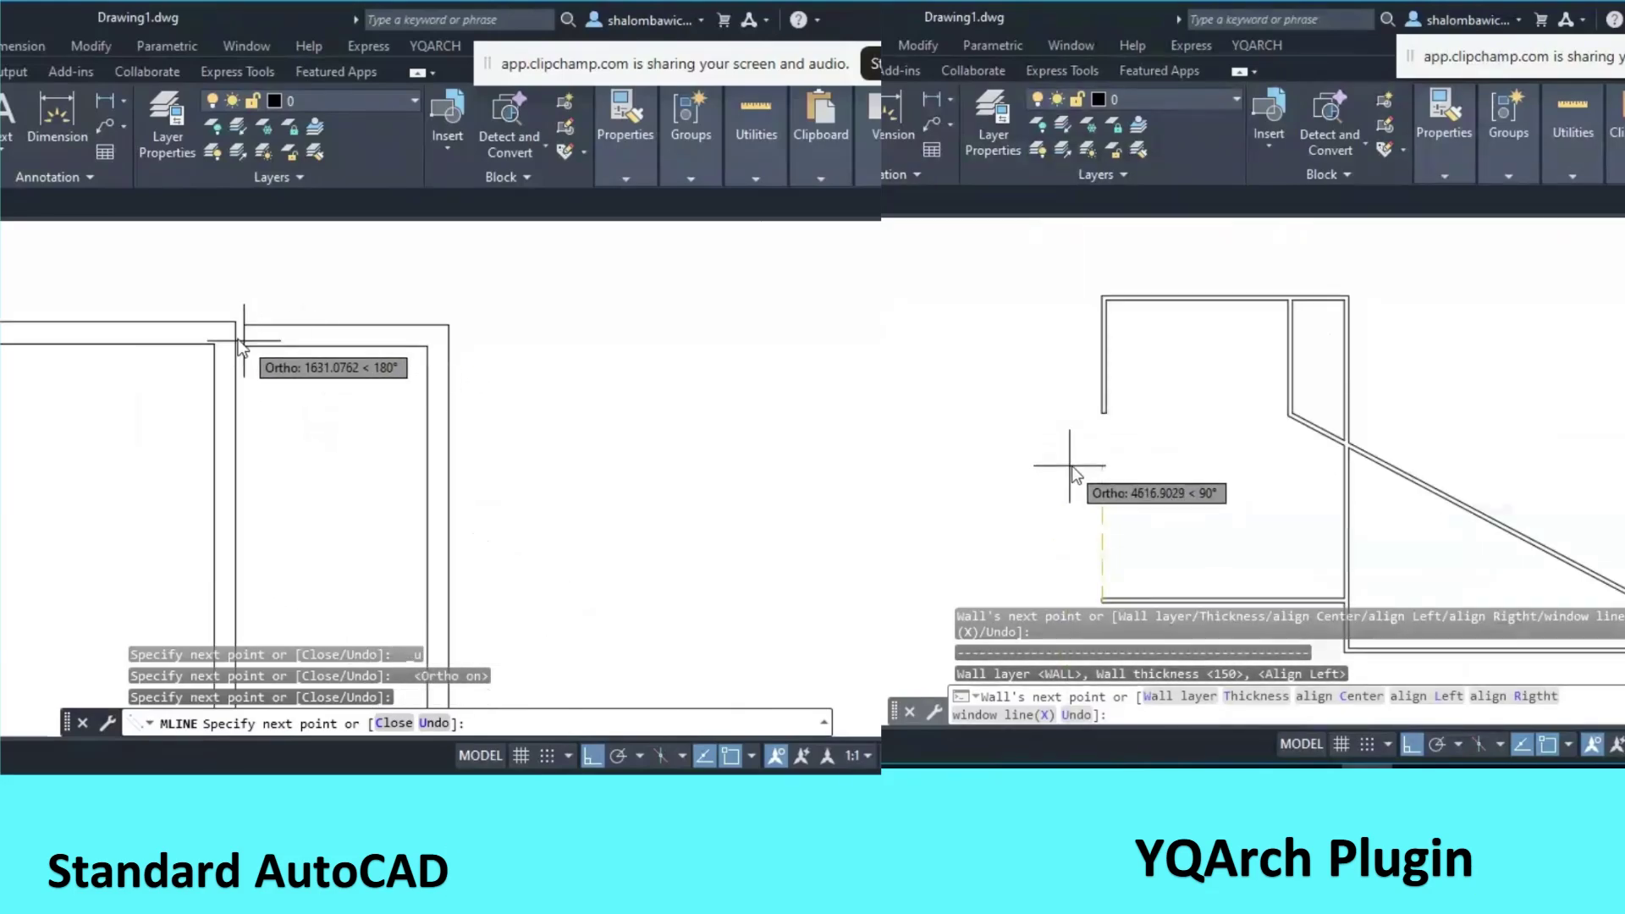
scroll(1097, 416, down, 4)
key(Return)
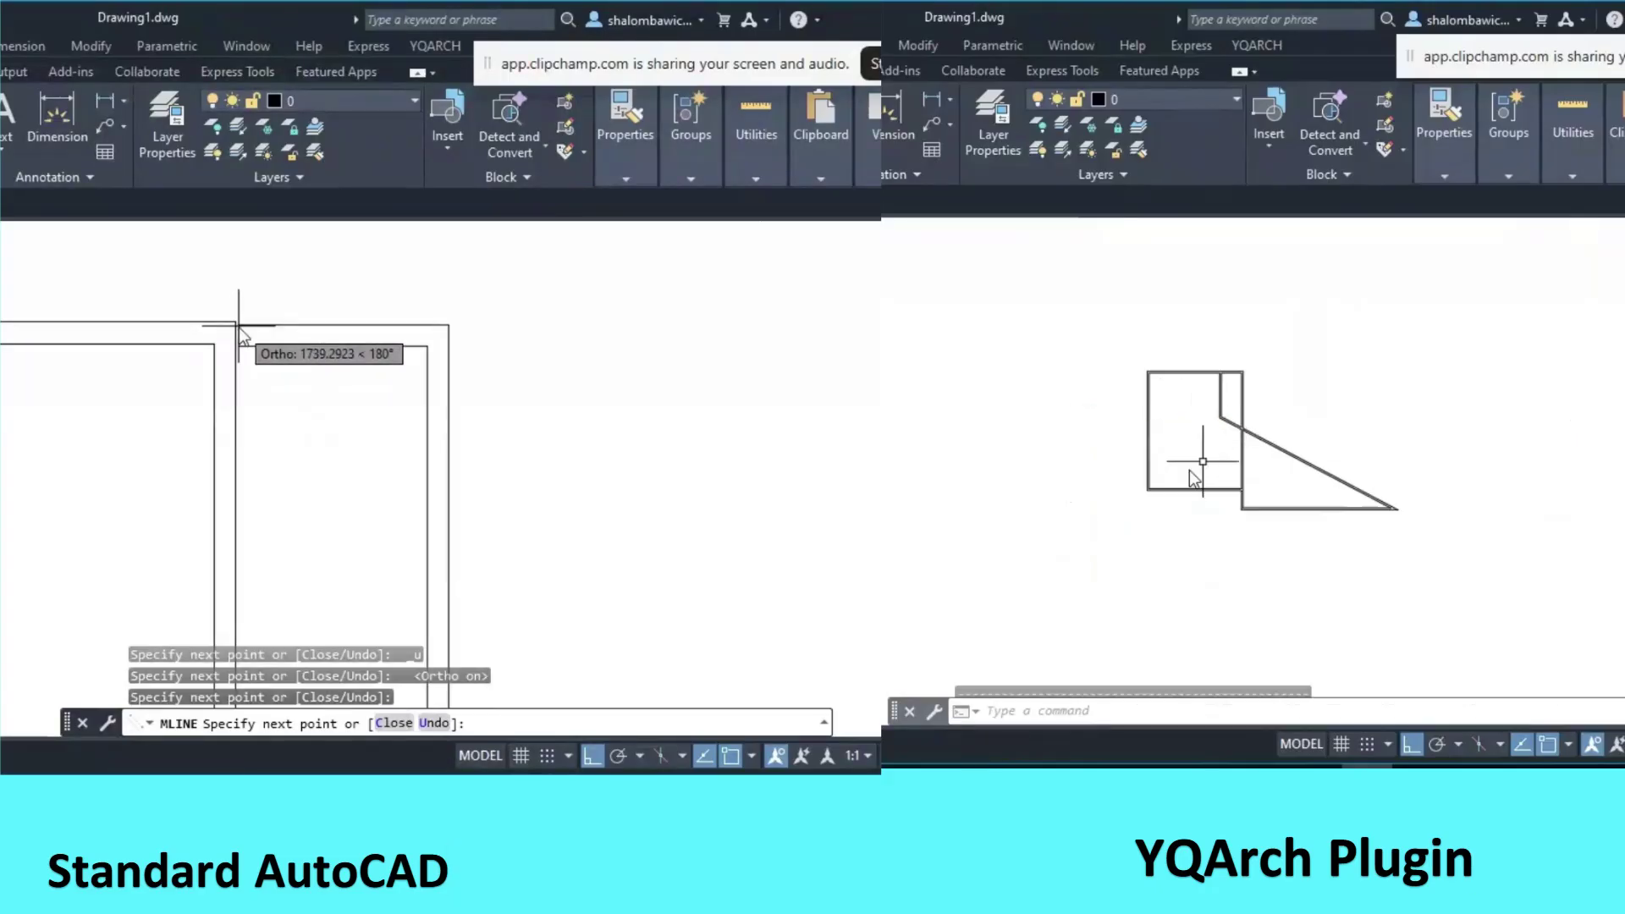
Join the multiline back to the top wall and end it, and draw a horizontal YQArch partition across the room
scroll(1219, 459, up, 5)
key(Return)
click(216, 326)
click(1280, 417)
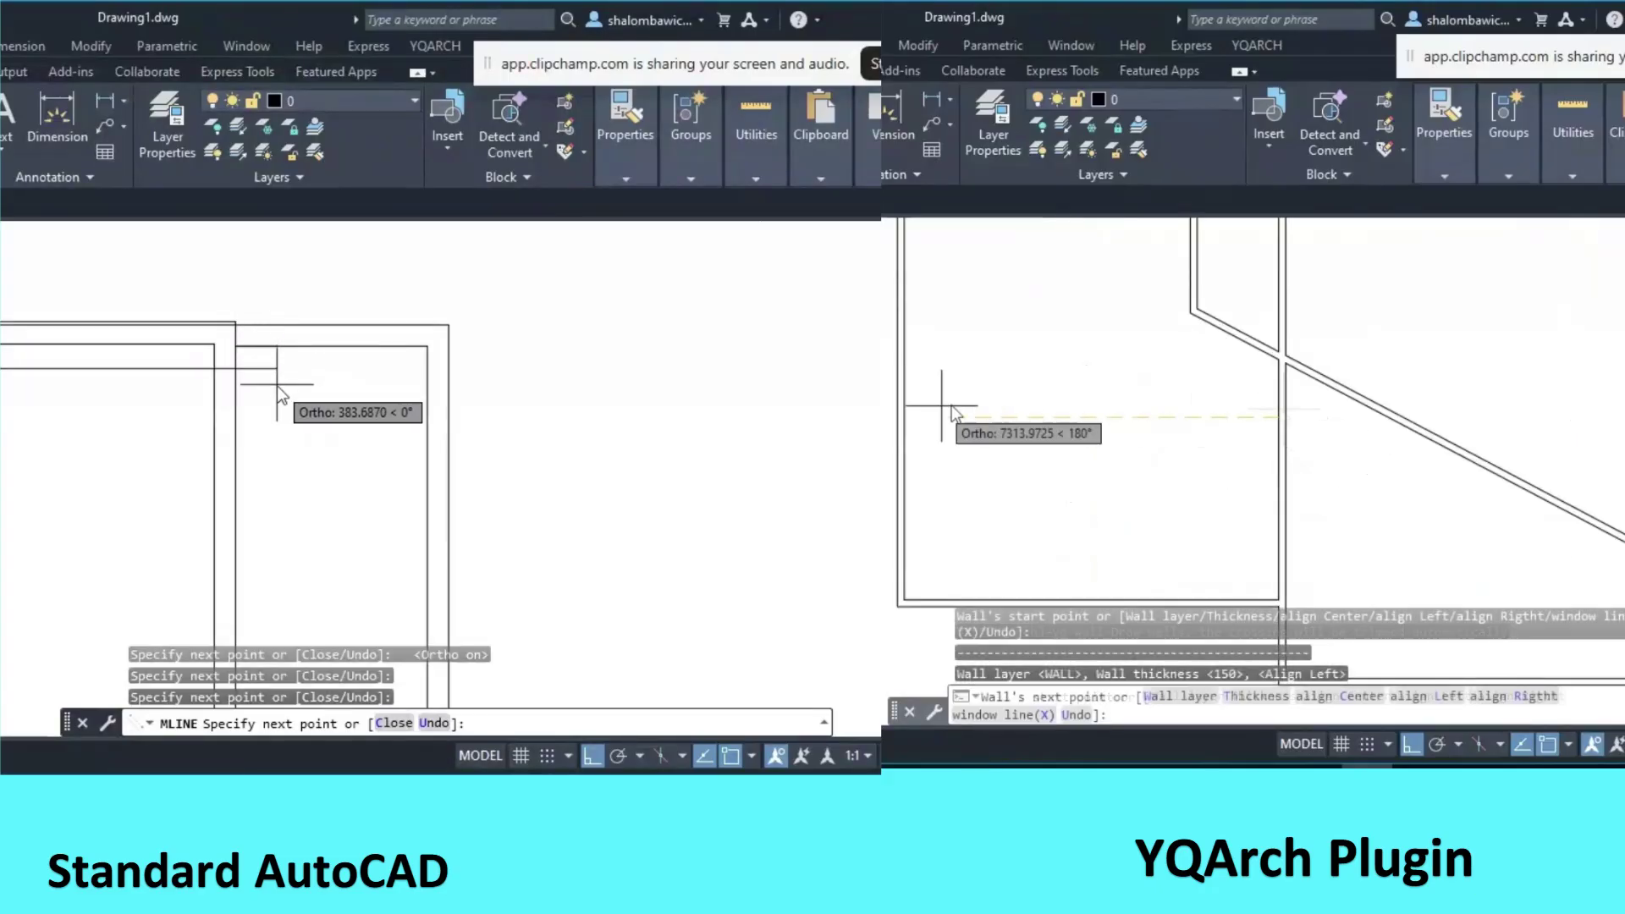
key(Escape)
scroll(305, 401, down, 9)
click(906, 412)
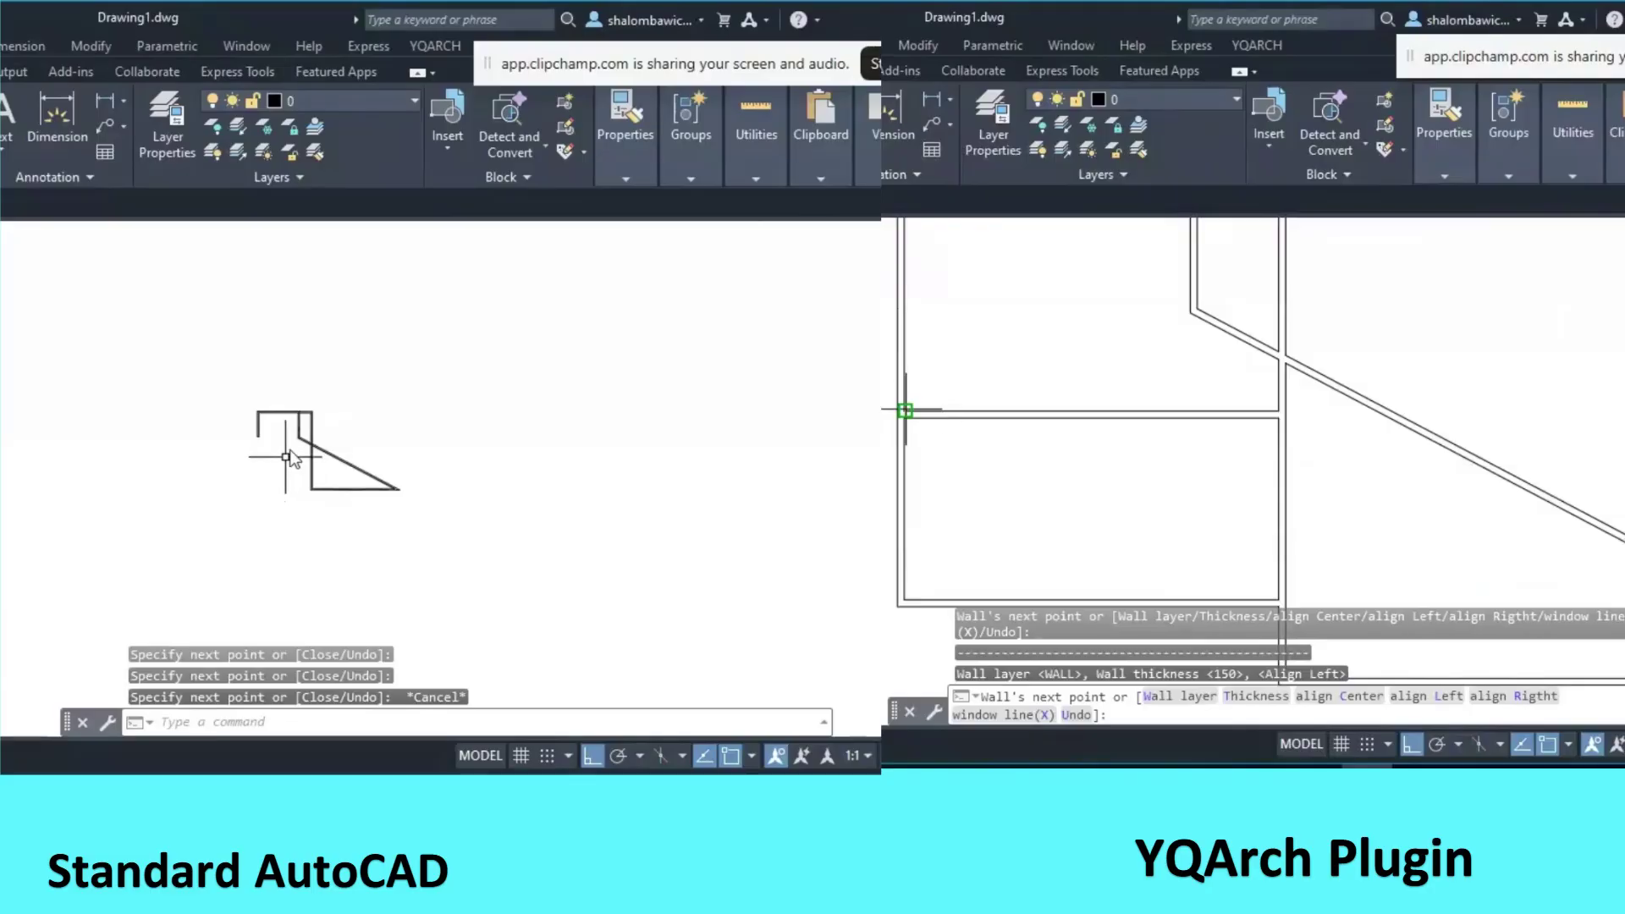
scroll(297, 452, up, 2)
scroll(1049, 410, down, 6)
scroll(305, 450, up, 5)
key(Return)
Draw a vertical YQArch partition from the top wall to the horizontal partition, and a lower multiline wall from the vertical wall leftward
scroll(1048, 389, up, 5)
key(Return)
key(Return)
scroll(1055, 363, up, 5)
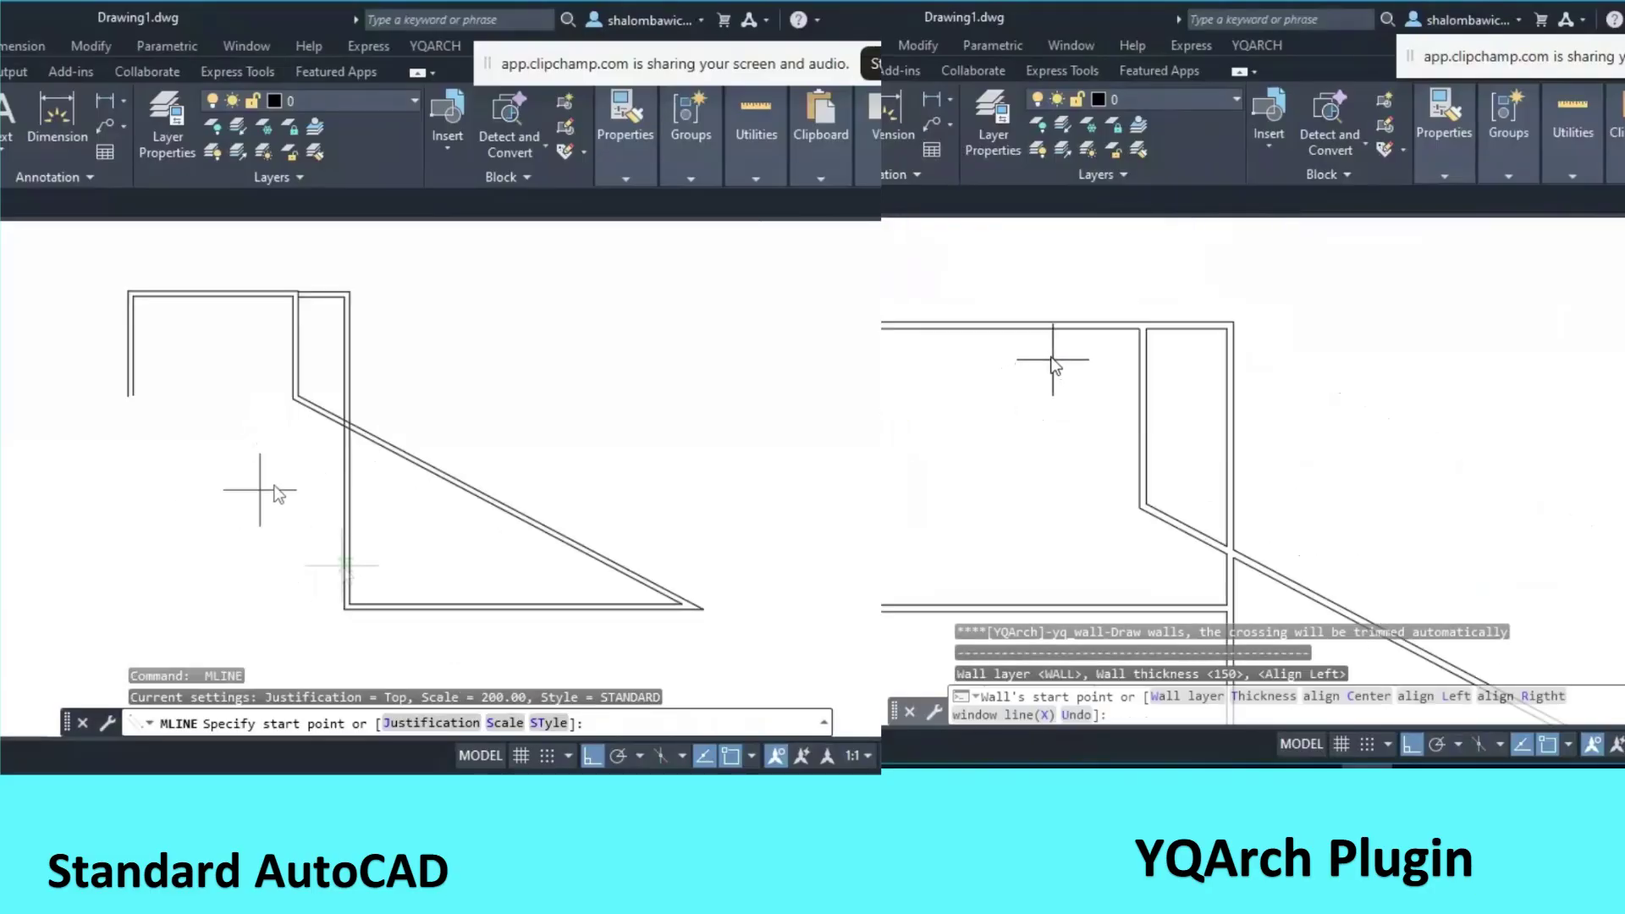
click(345, 565)
click(1017, 329)
middle_drag(1019, 506, 1054, 364)
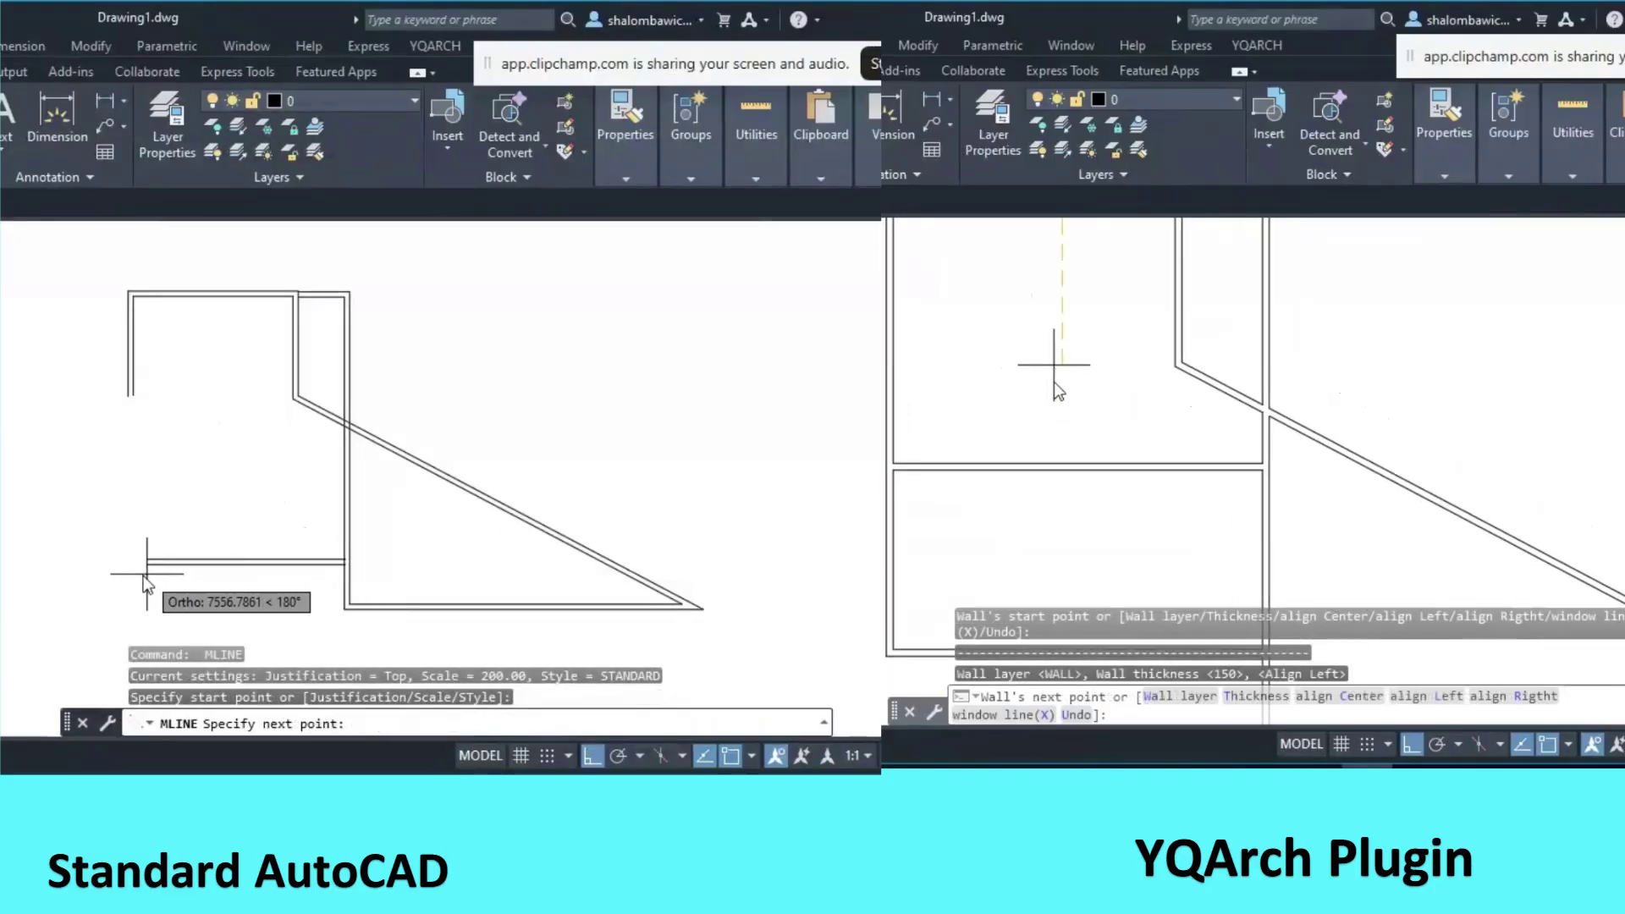
click(1063, 464)
key(Return)
scroll(1130, 425, down, 9)
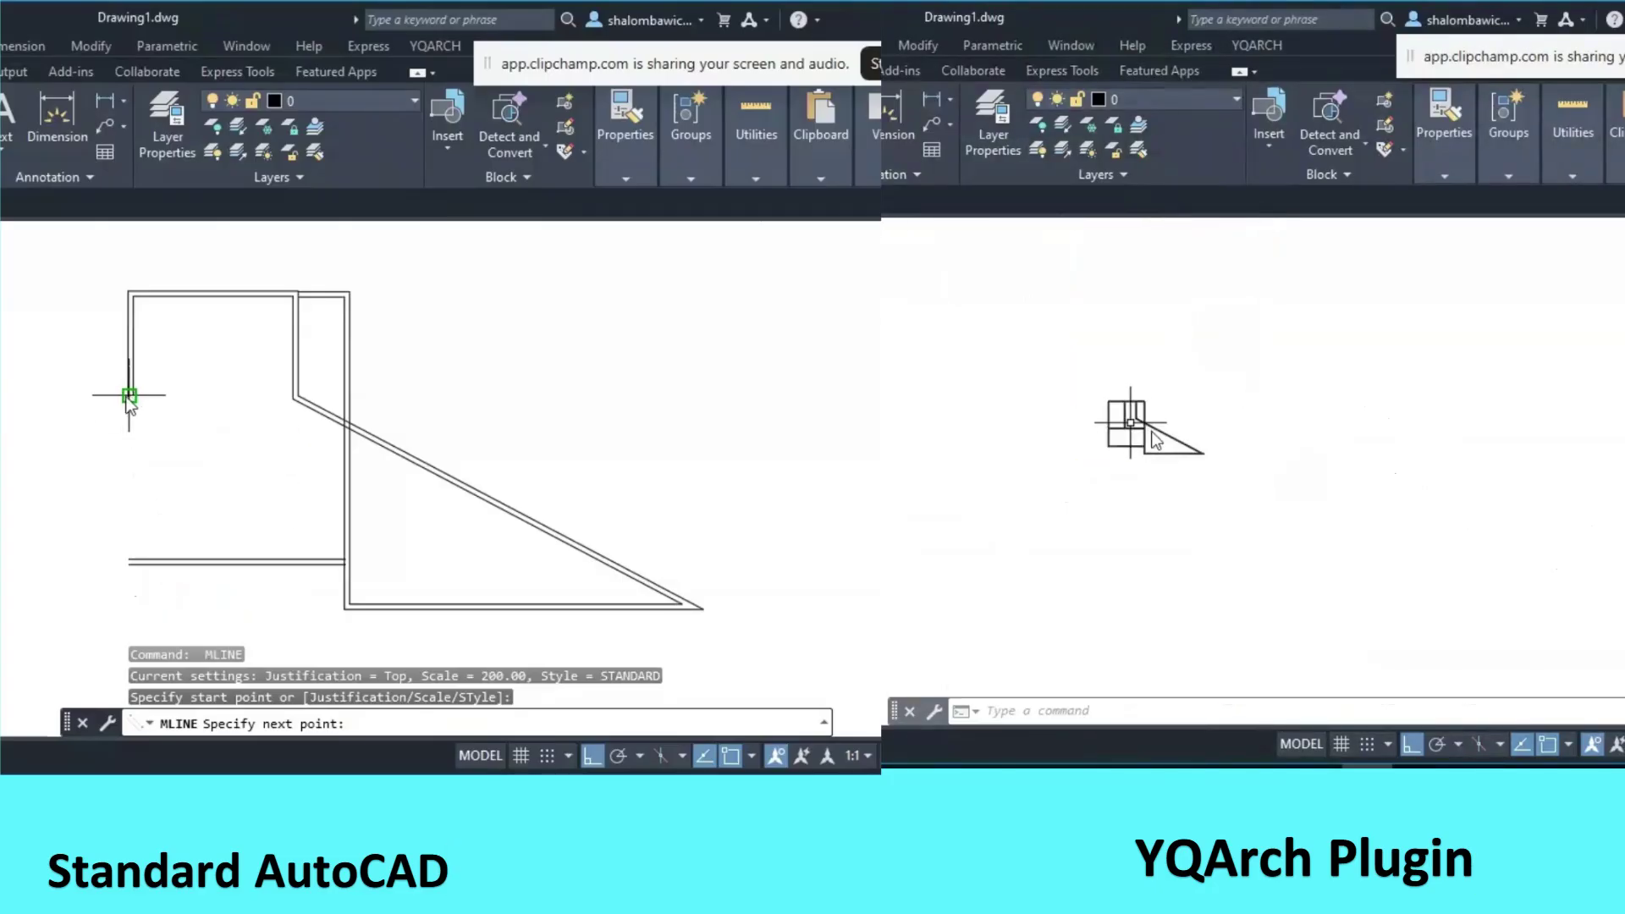
scroll(1141, 465, up, 4)
scroll(1139, 481, up, 6)
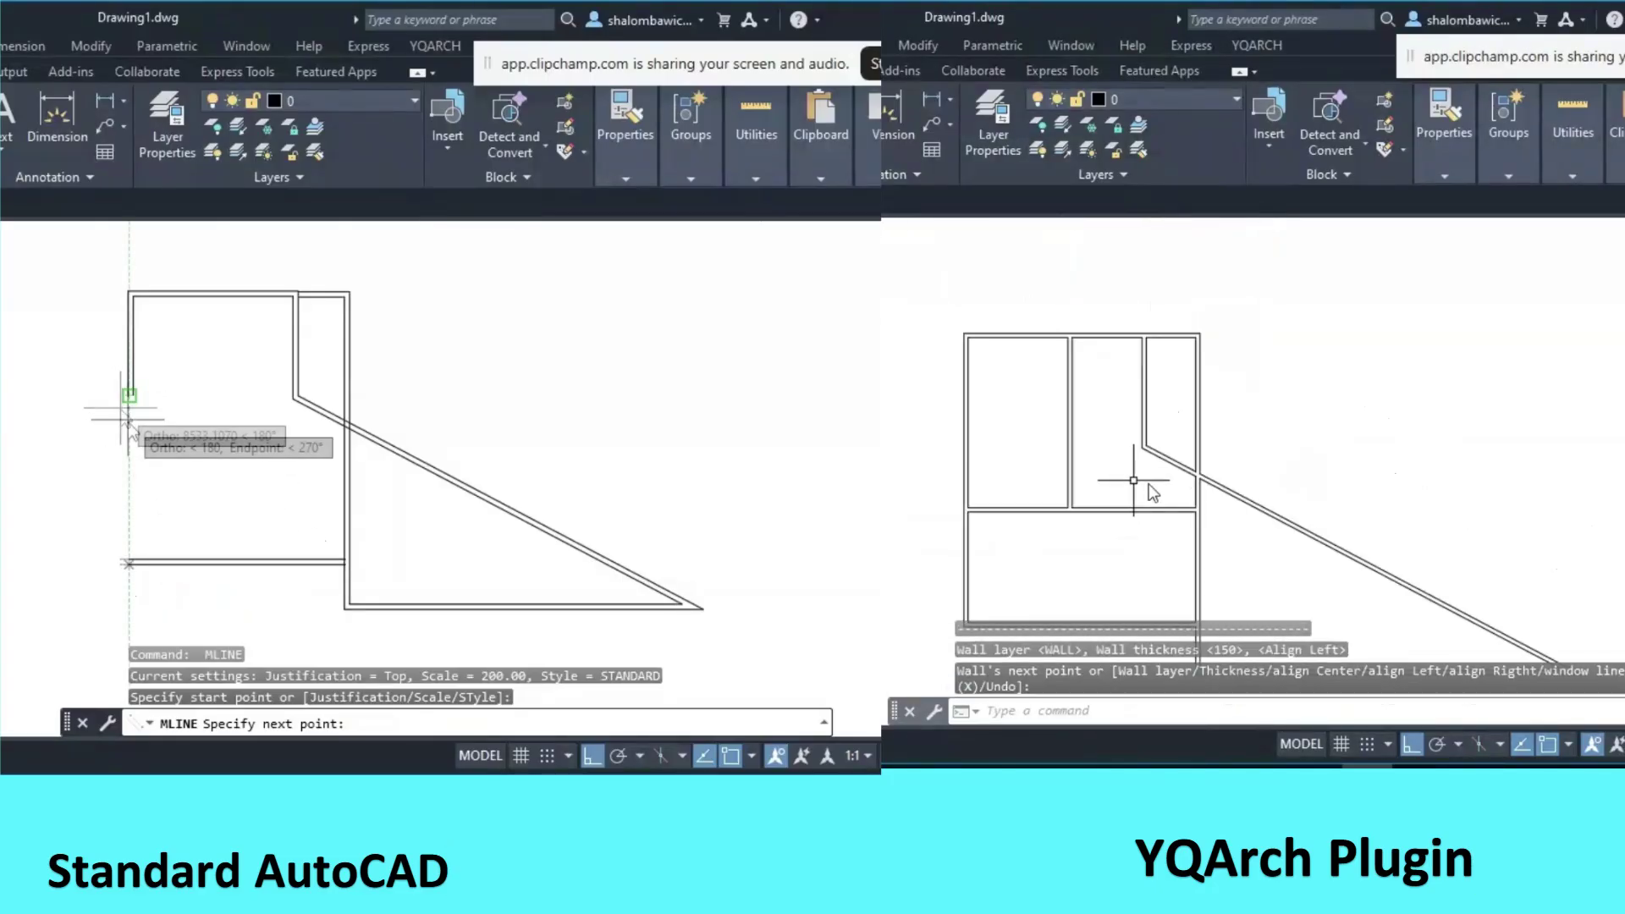
Continue the multiline up to the open end of the left wall to close the room, and end it
click(129, 450)
click(129, 395)
scroll(1346, 484, down, 8)
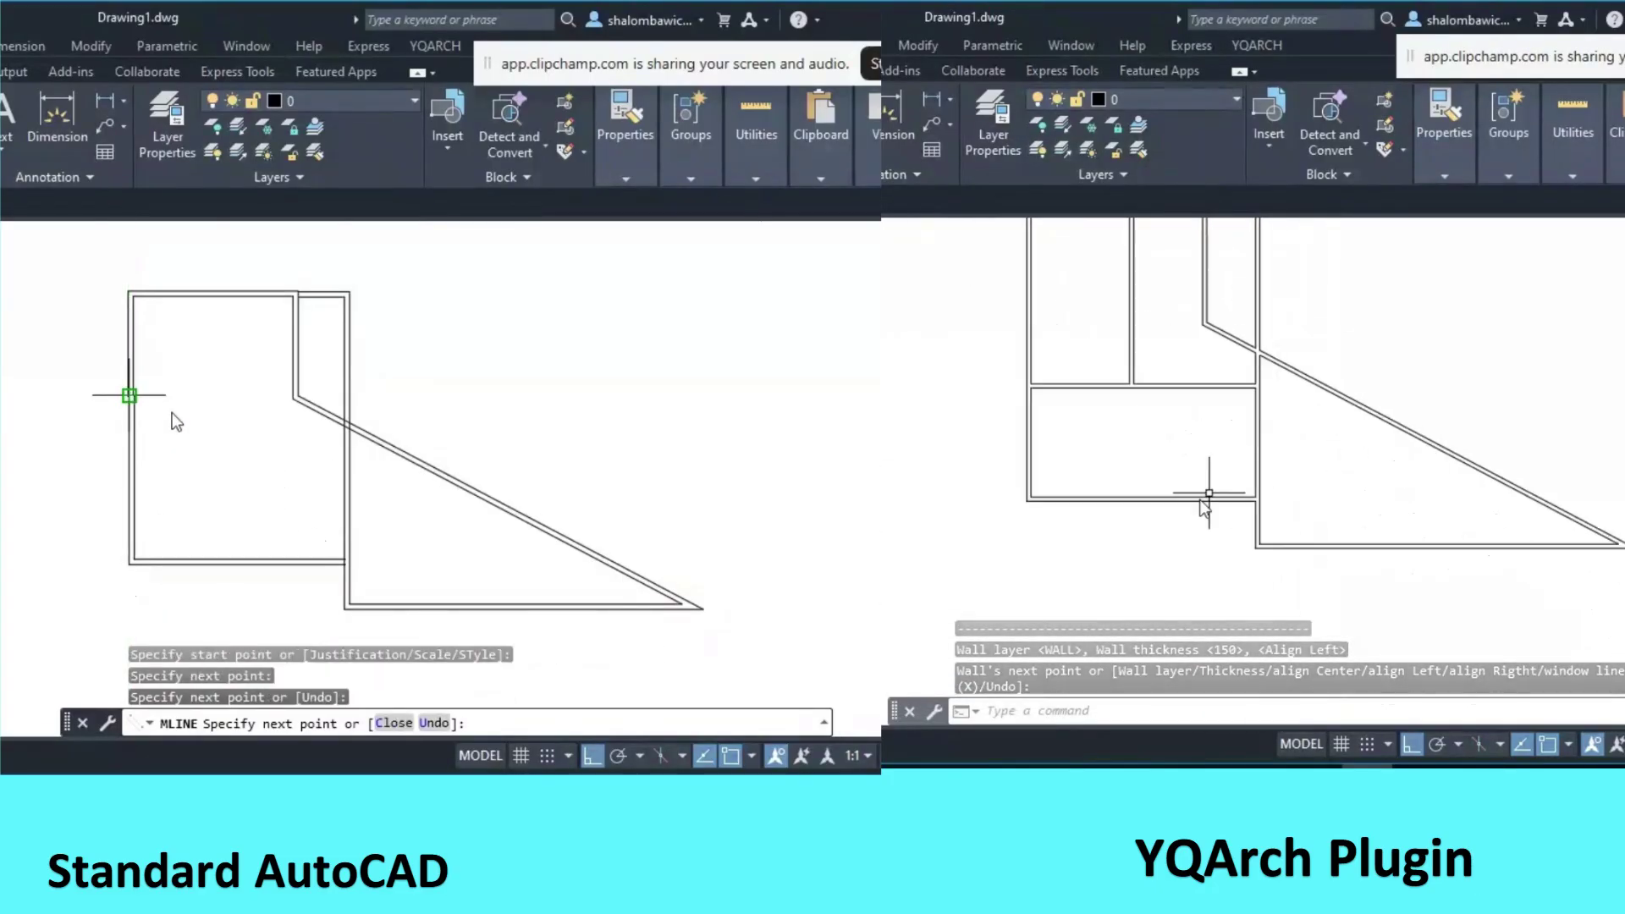
key(Return)
scroll(1260, 373, up, 2)
scroll(1260, 374, up, 4)
Set the YQArch door style to R14:DR_D01, and start a multiline partition on the vertical wall below the diagonal crossing
key(Return)
text(ad)
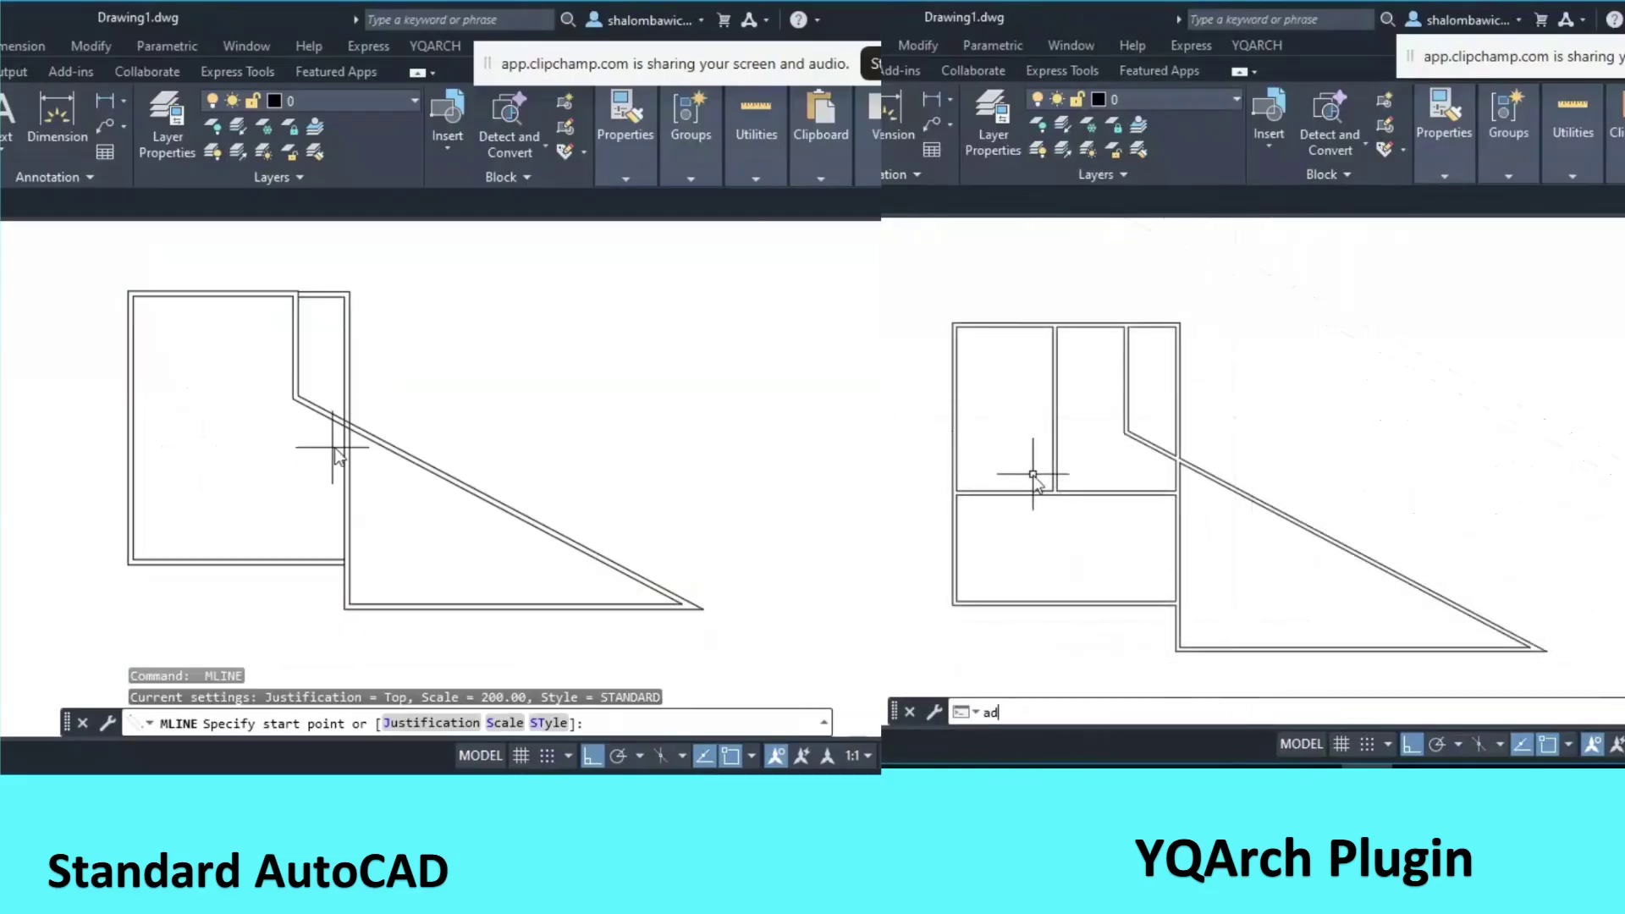
key(Return)
scroll(342, 439, up, 5)
click(1176, 714)
scroll(239, 498, down, 5)
click(239, 498)
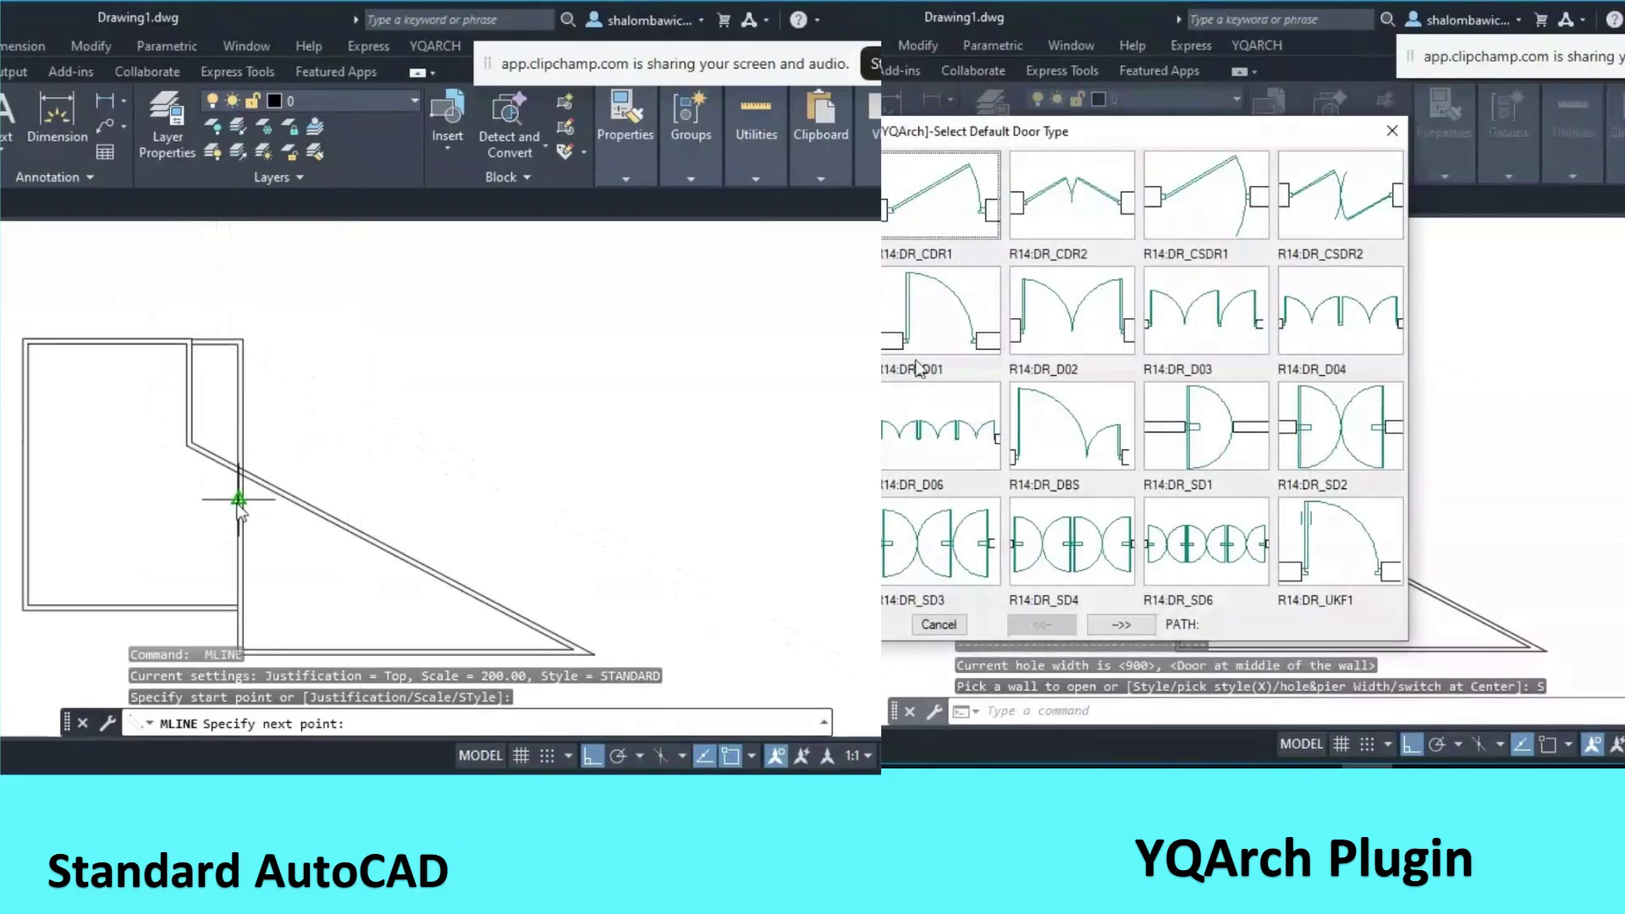
click(962, 337)
Finish the horizontal multiline partition at the left wall, and set the YQArch door opening to 1200 wide with a 200 pier
click(1360, 712)
click(27, 499)
key(Return)
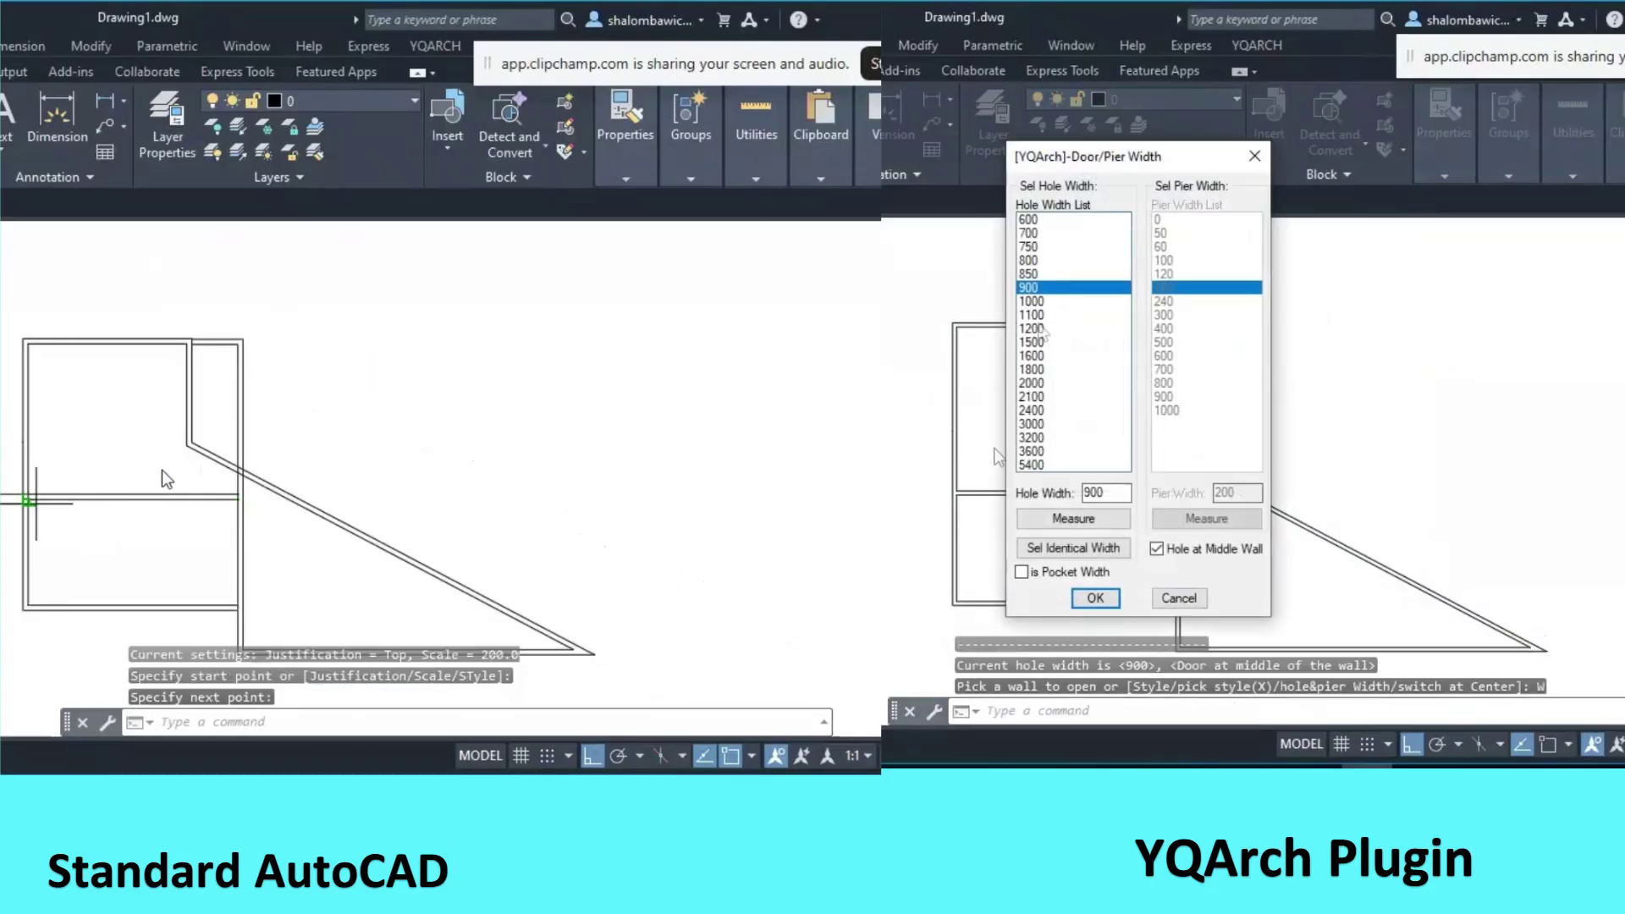
click(1058, 329)
click(1094, 599)
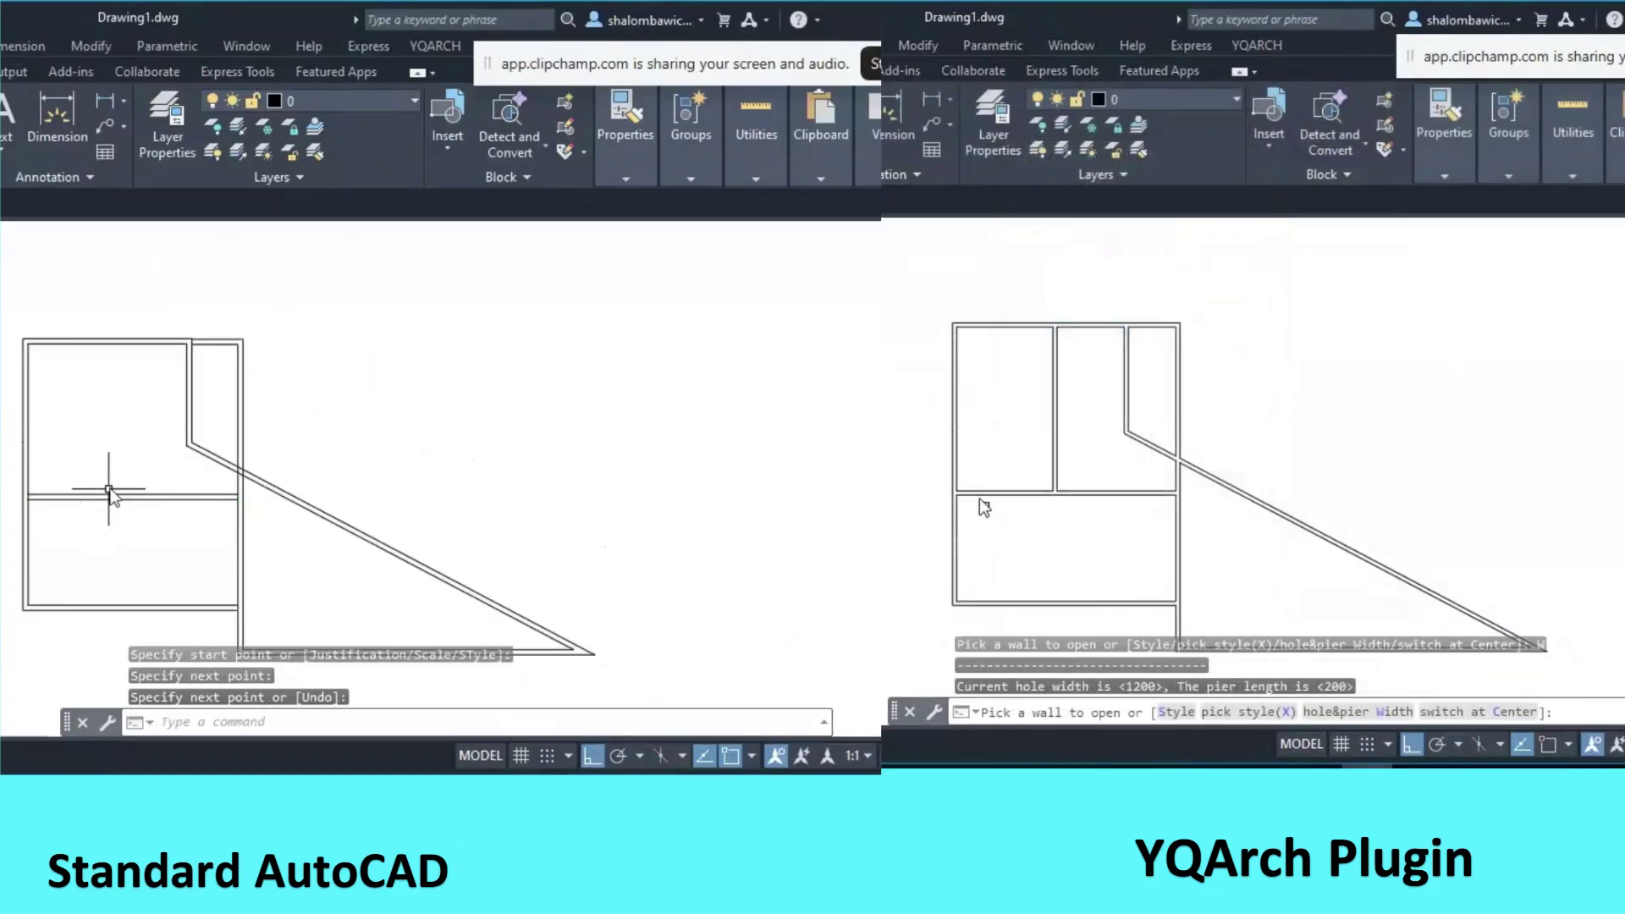
Place the door near the left end of the YQArch horizontal partition, and draw a vertical multiline partition from the top wall to the horizontal one
key(Return)
click(974, 492)
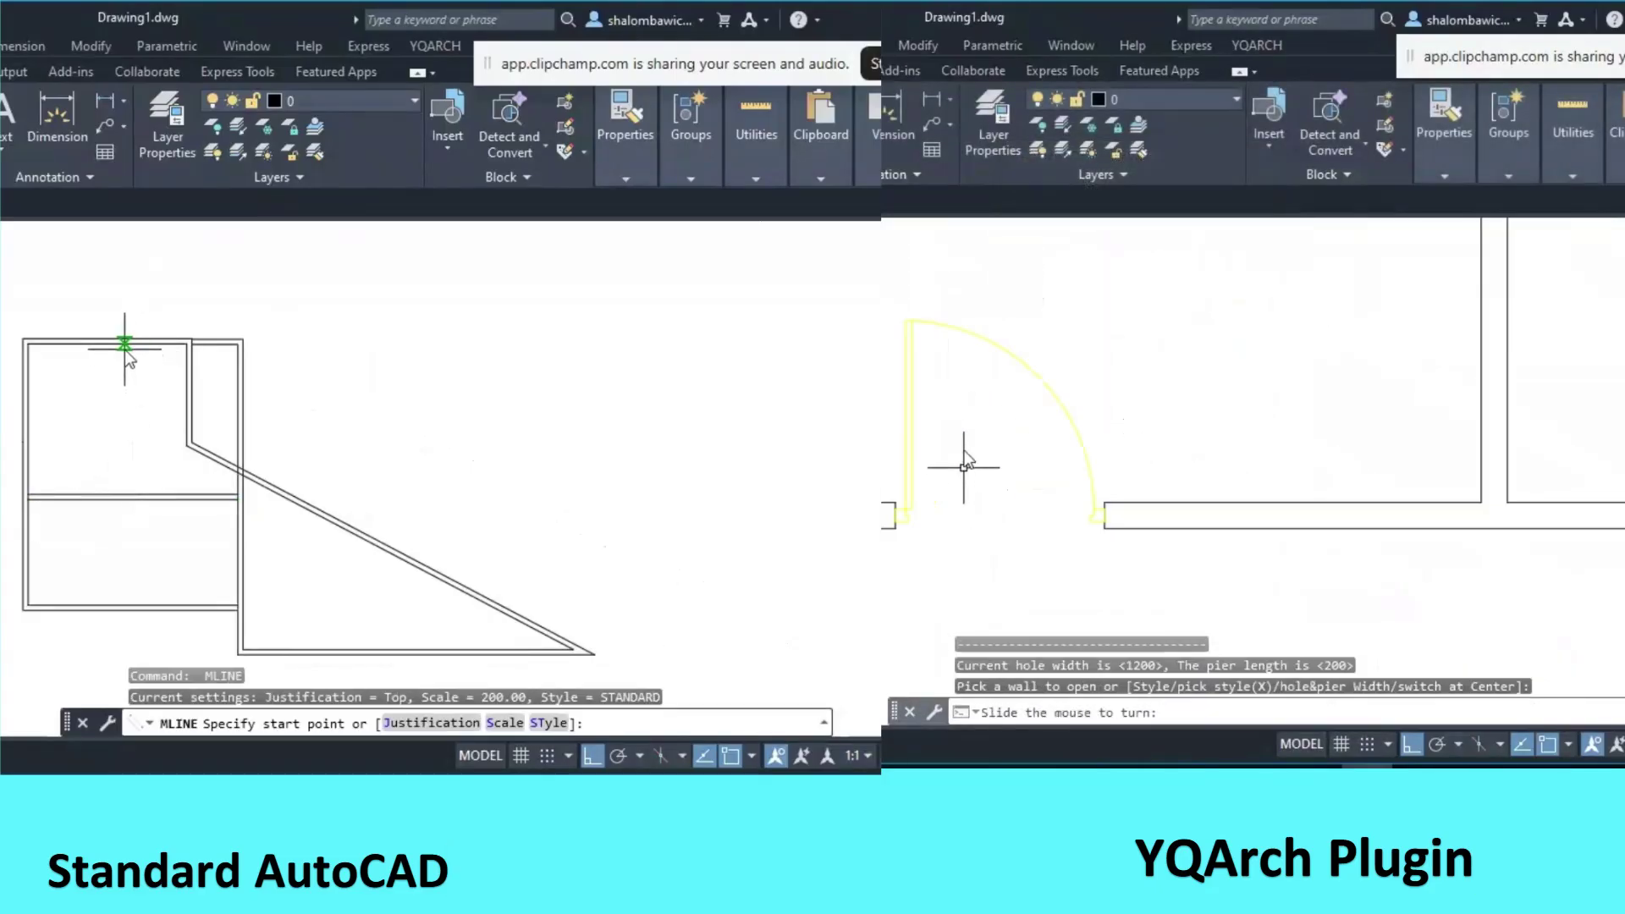
click(120, 345)
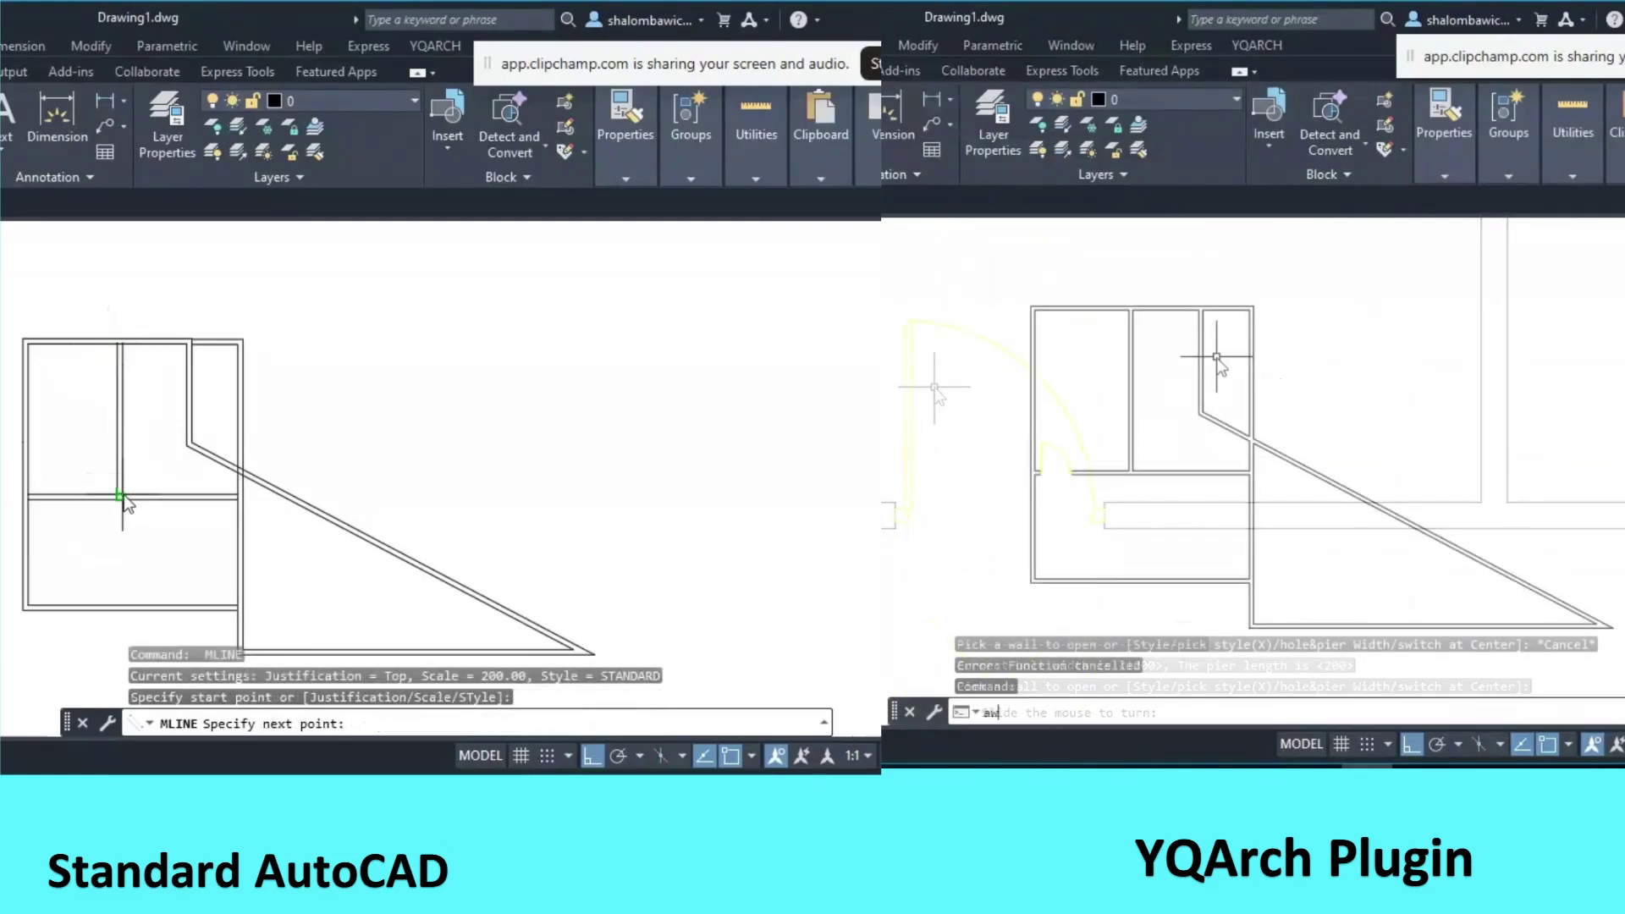
click(124, 493)
key(Return)
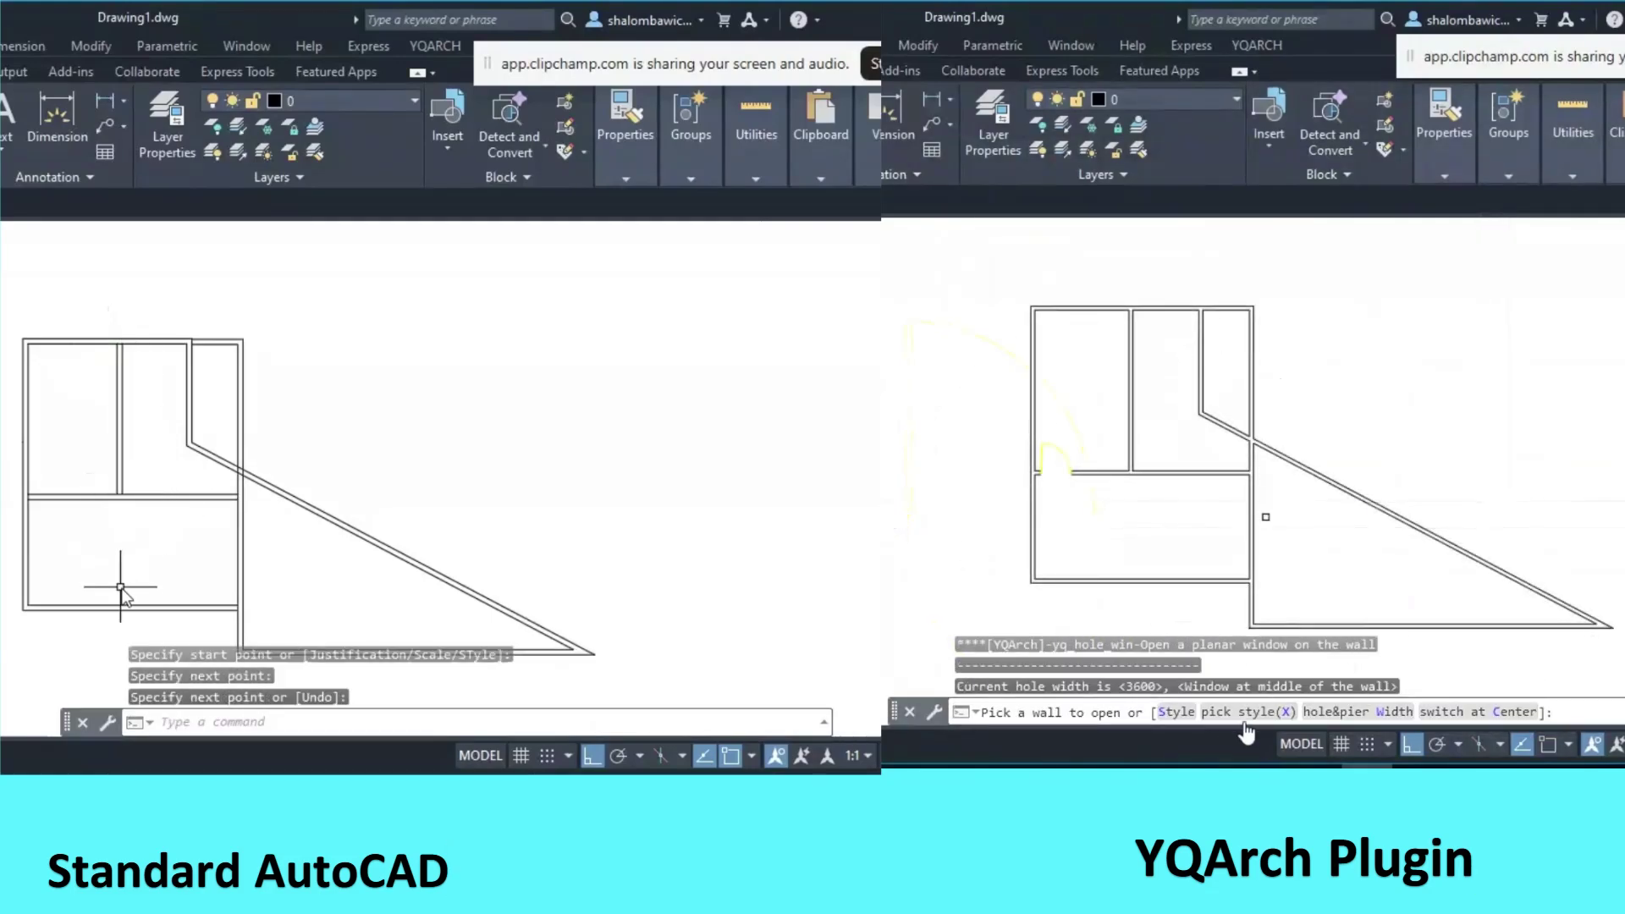
Explode all the multiline walls, and set the YQArch window to style R14:WD_00_X2 with a 1500 opening
text(S)
key(Return)
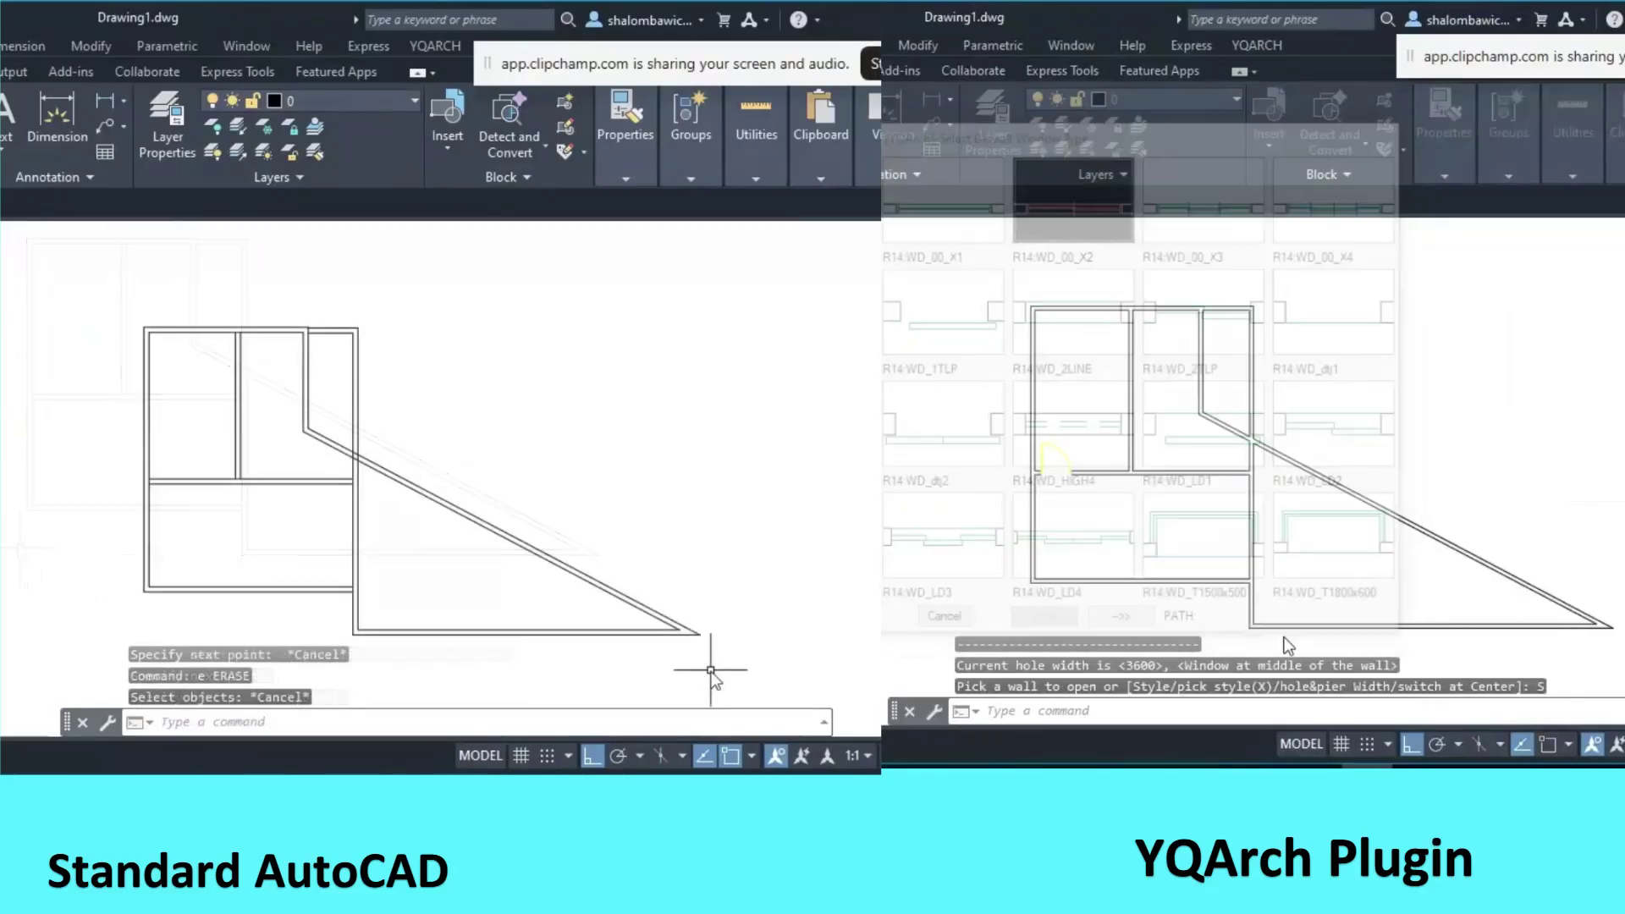
text(x)
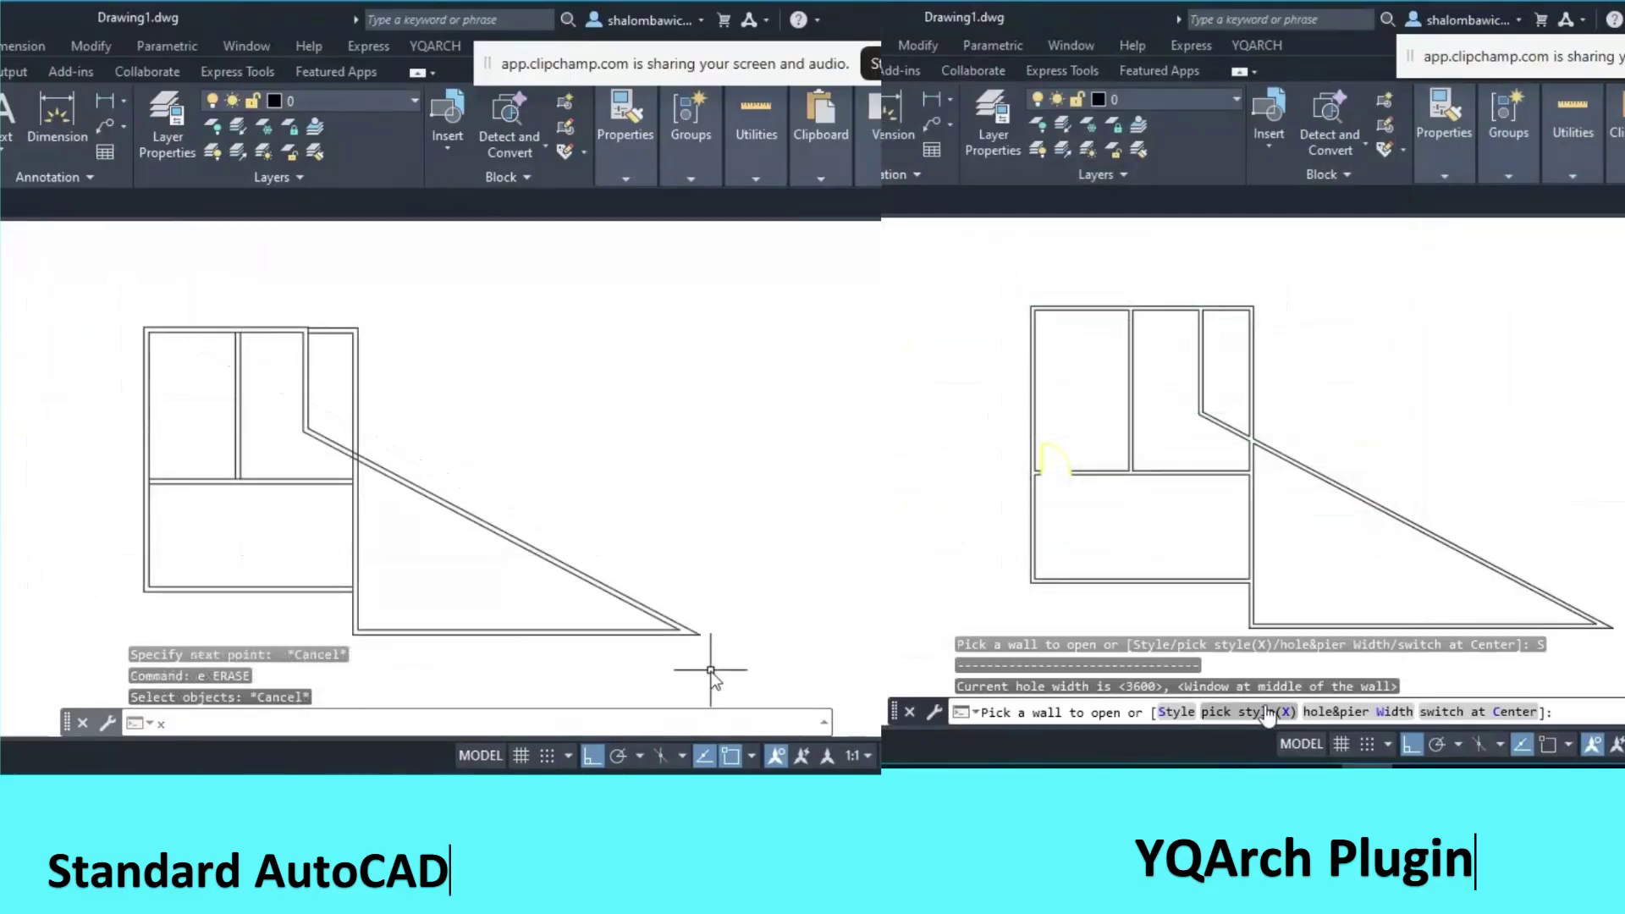
key(Return)
click(734, 663)
text(W)
key(Return)
click(1043, 353)
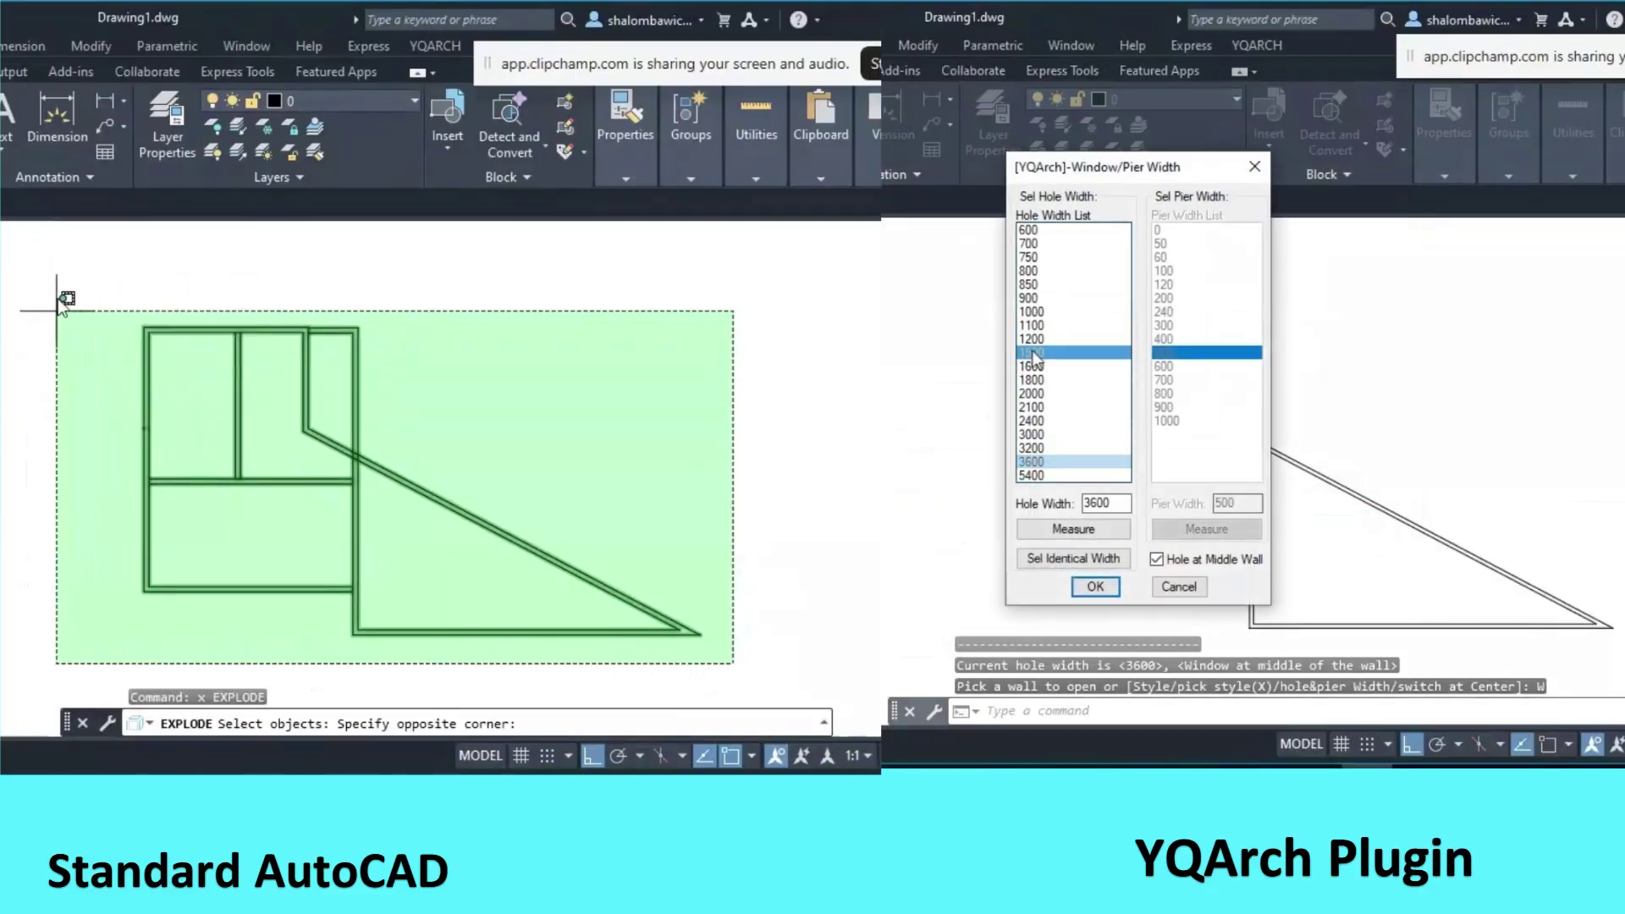
click(57, 308)
key(Return)
Start Trim on the exploded walls, and place the YQArch window in the middle room's top wall
text(t)
click(1095, 587)
key(Return)
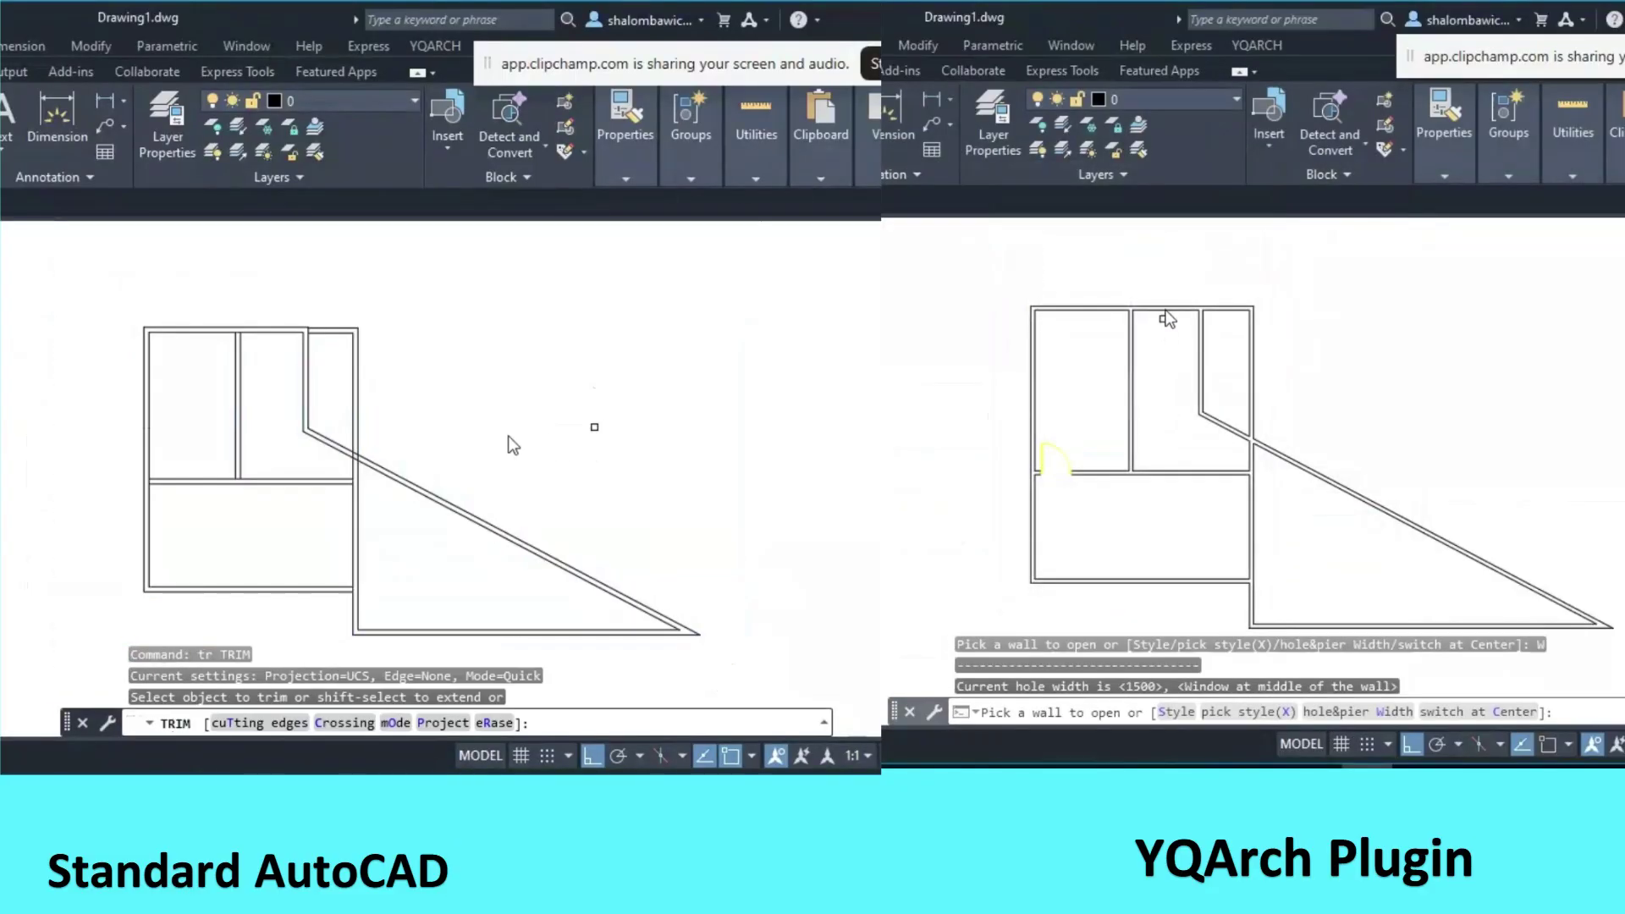
scroll(364, 470, up, 3)
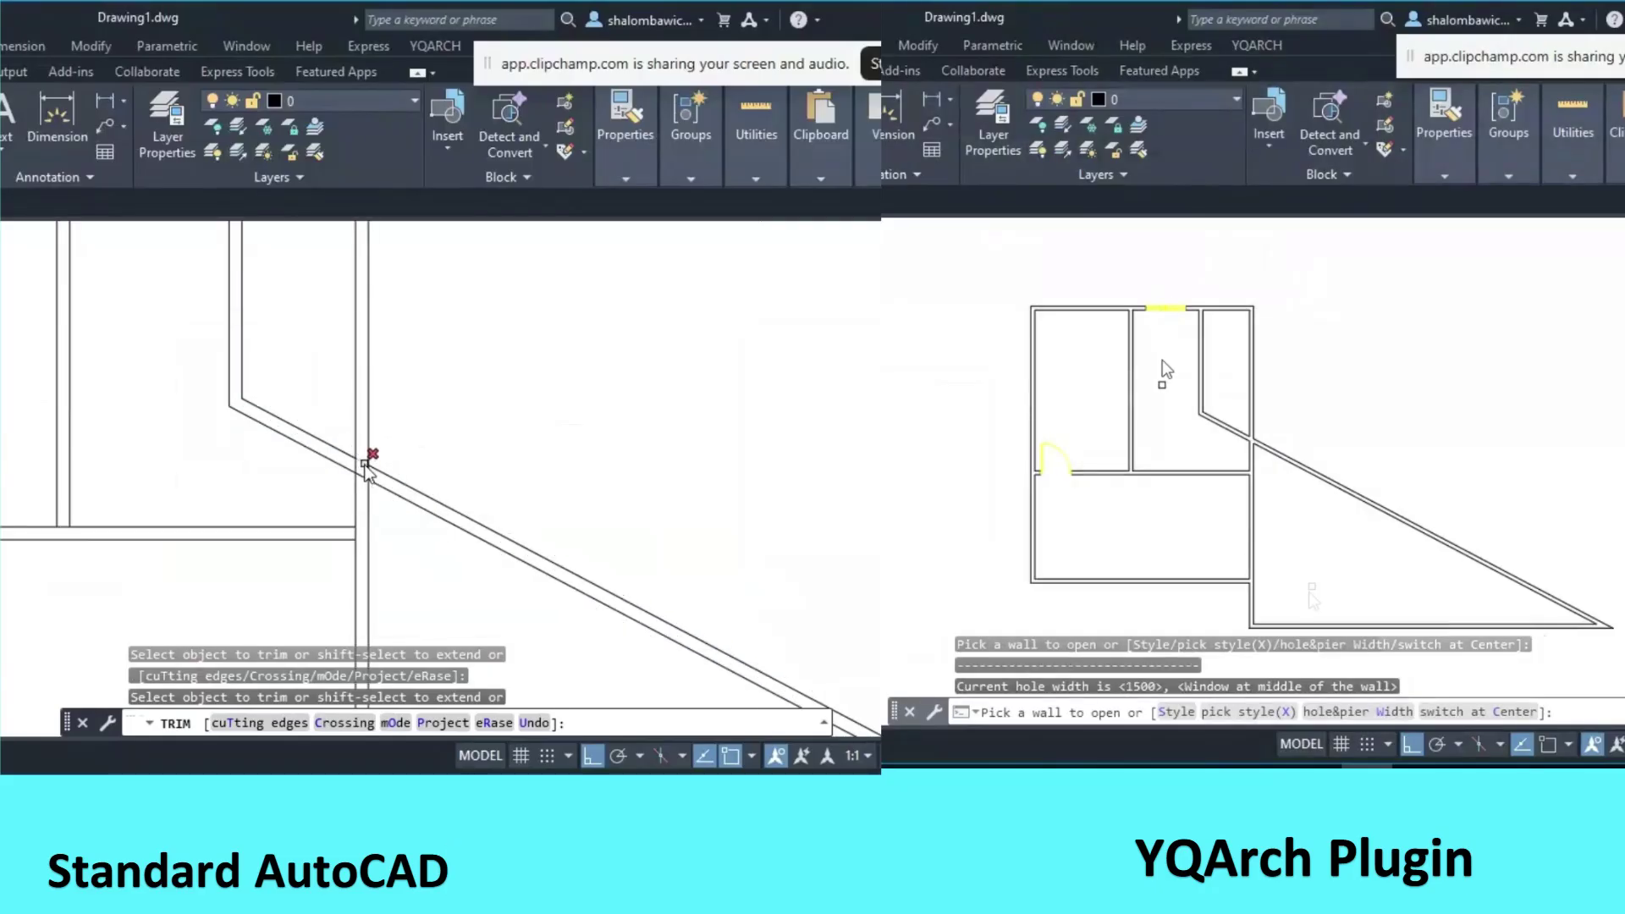
Set the YQArch window style to R14:WD_00_X4, and trim the overlapping lines where the diagonal crosses the vertical exploded wall
text(S)
key(Return)
click(1281, 195)
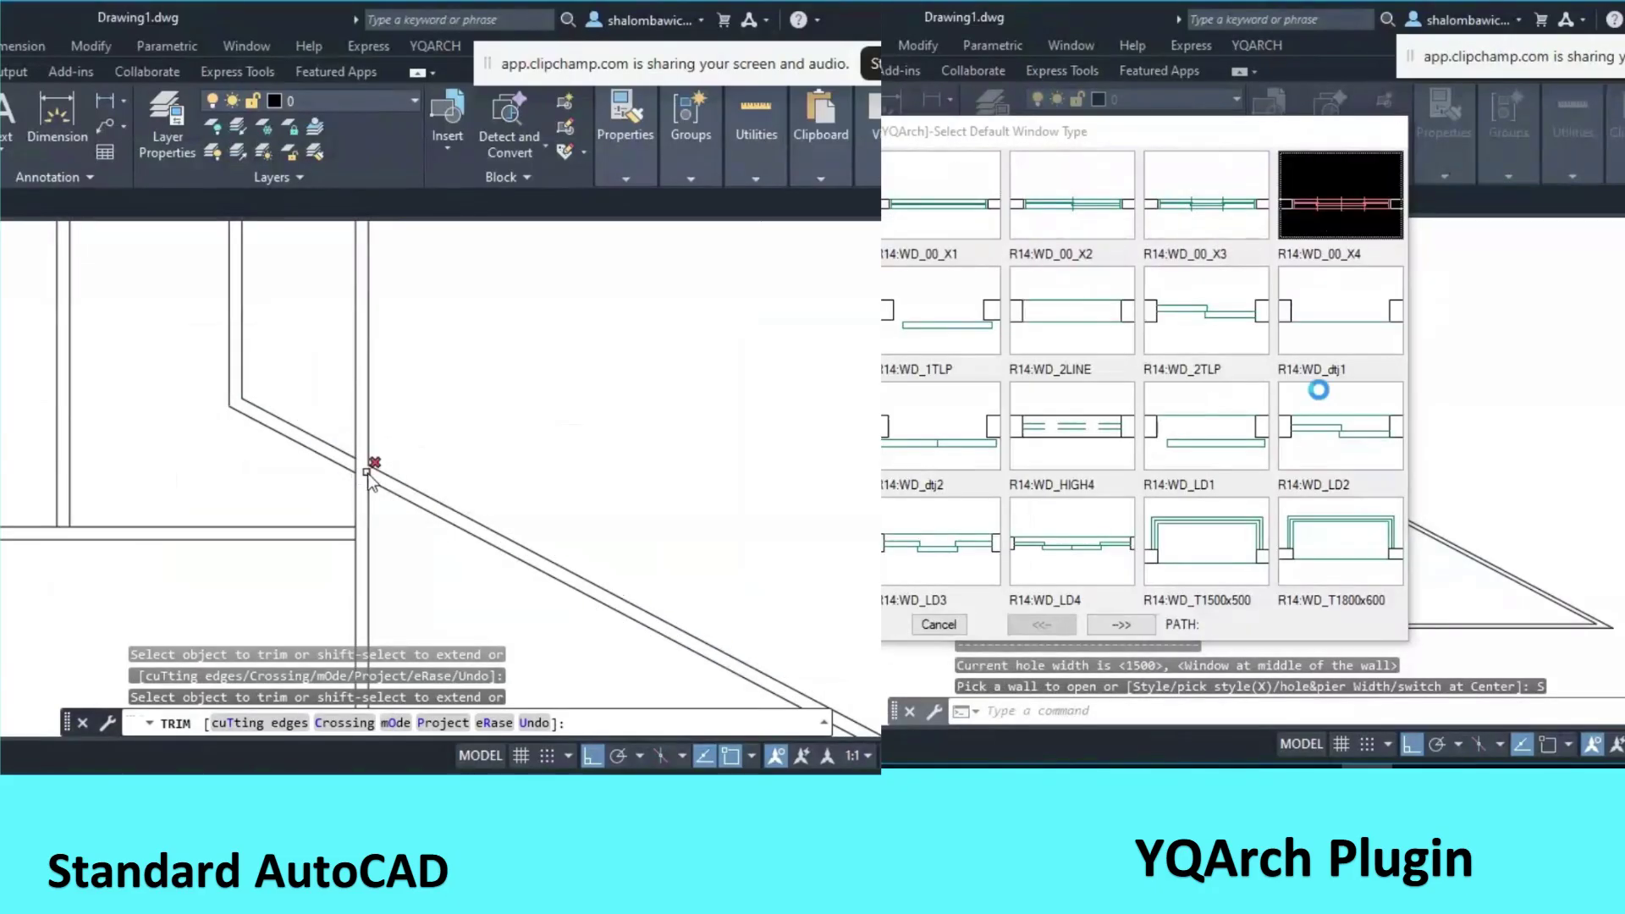
click(364, 464)
text(W)
key(Return)
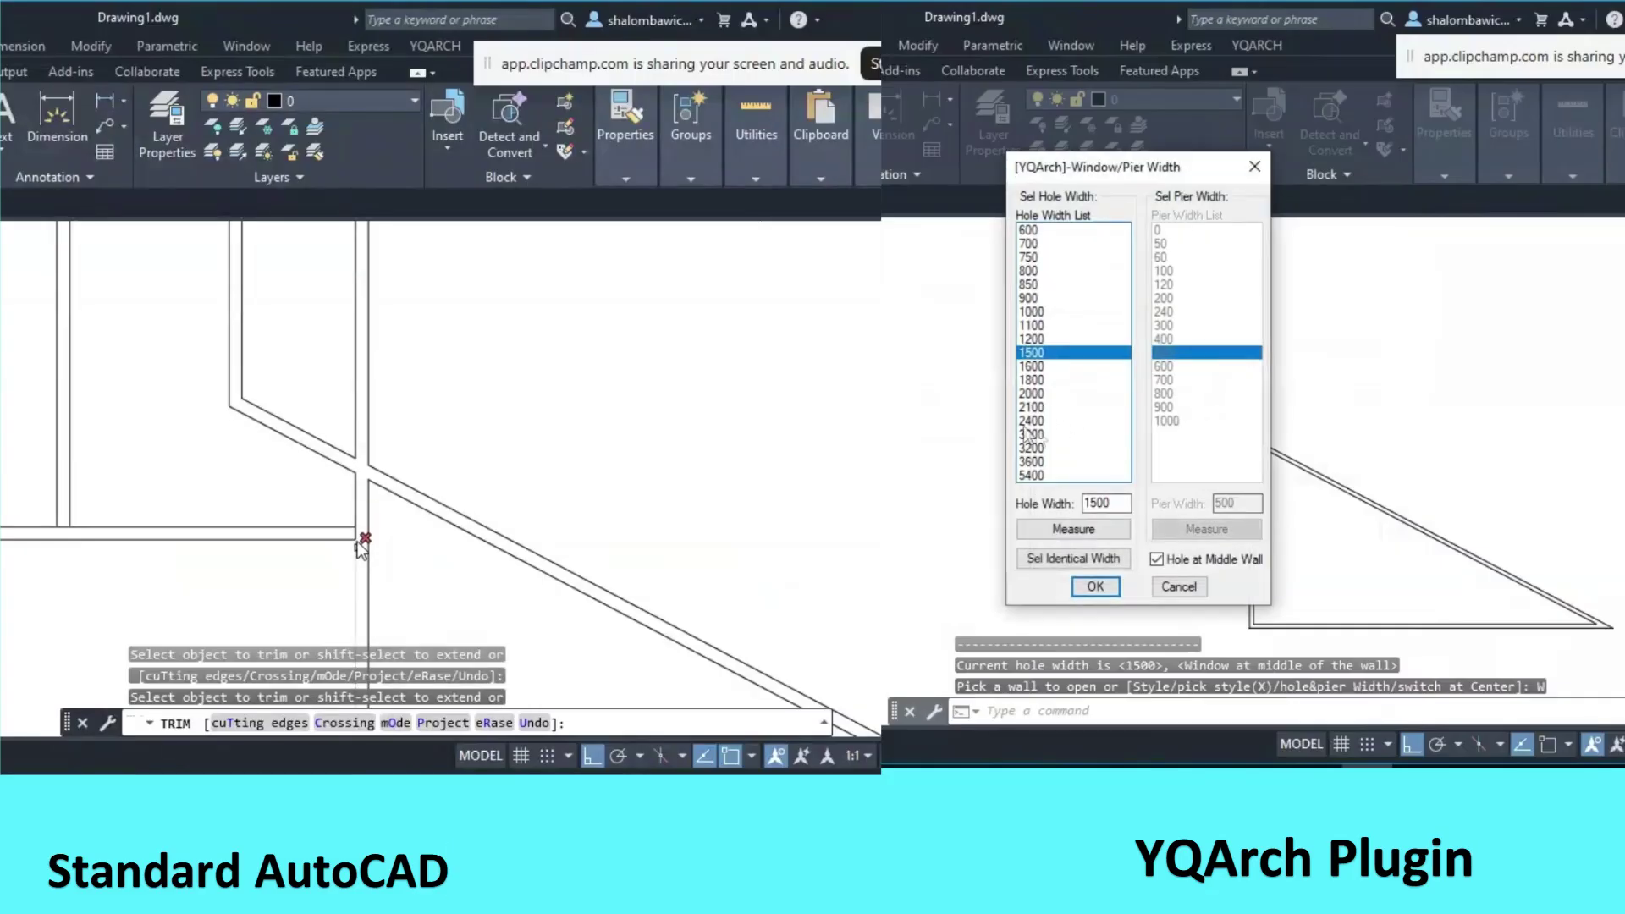
Place 3000 YQArch windows with 500 piers at both ends of the diagonal wall, and trim overlapping lines at the exploded walls' junctions
click(1157, 559)
click(62, 527)
click(1096, 586)
scroll(126, 518, down, 4)
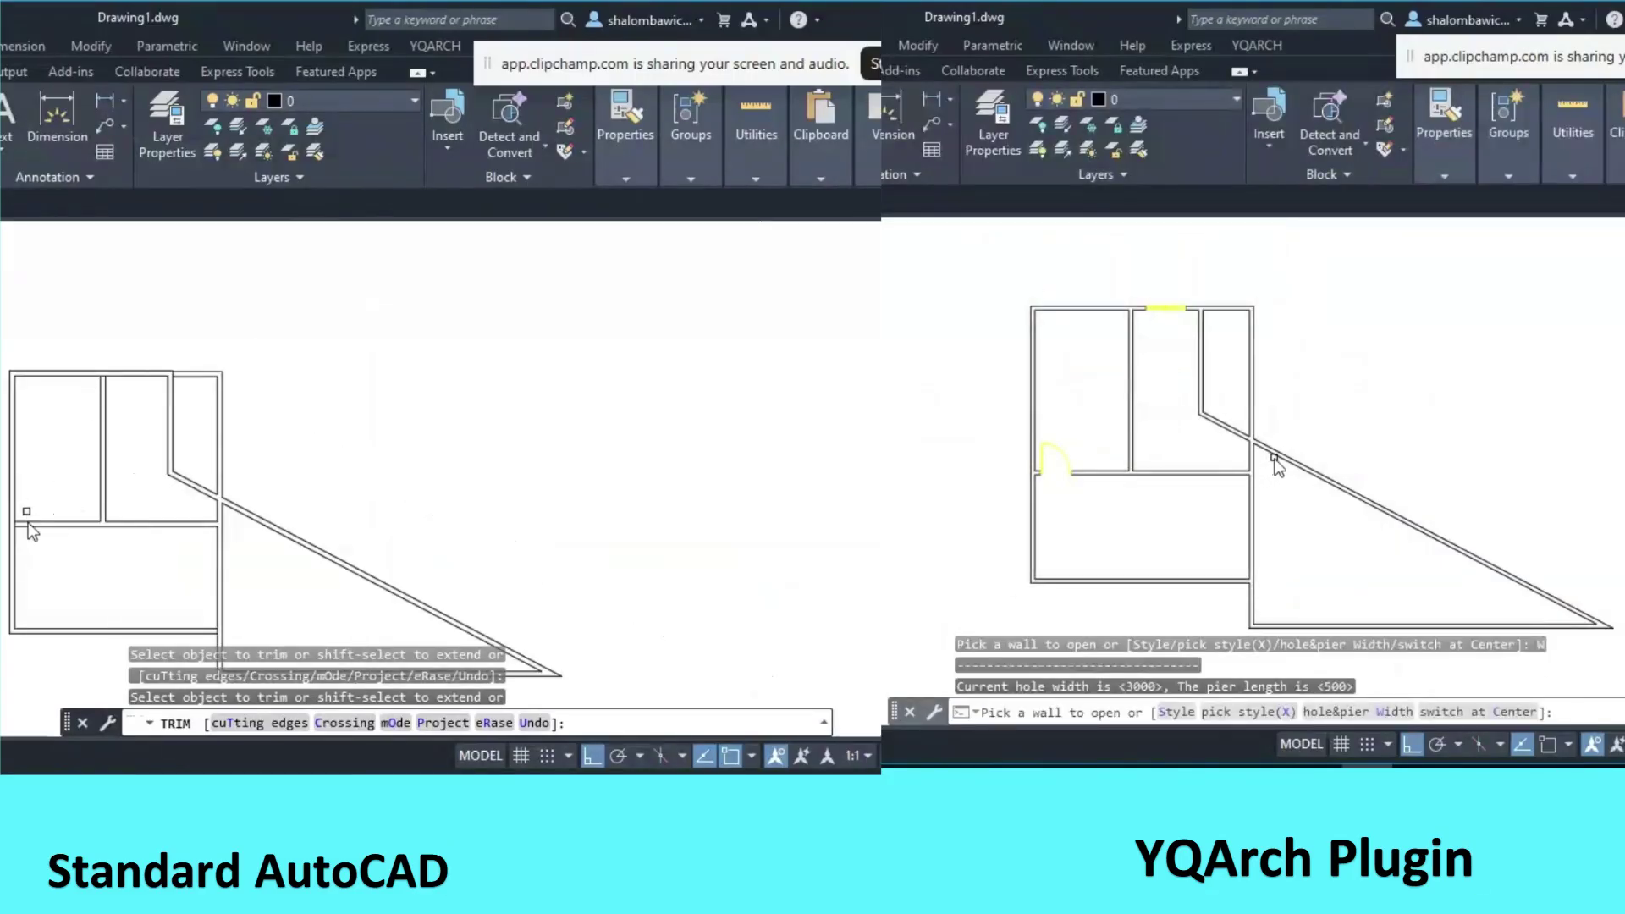
scroll(28, 521, up, 5)
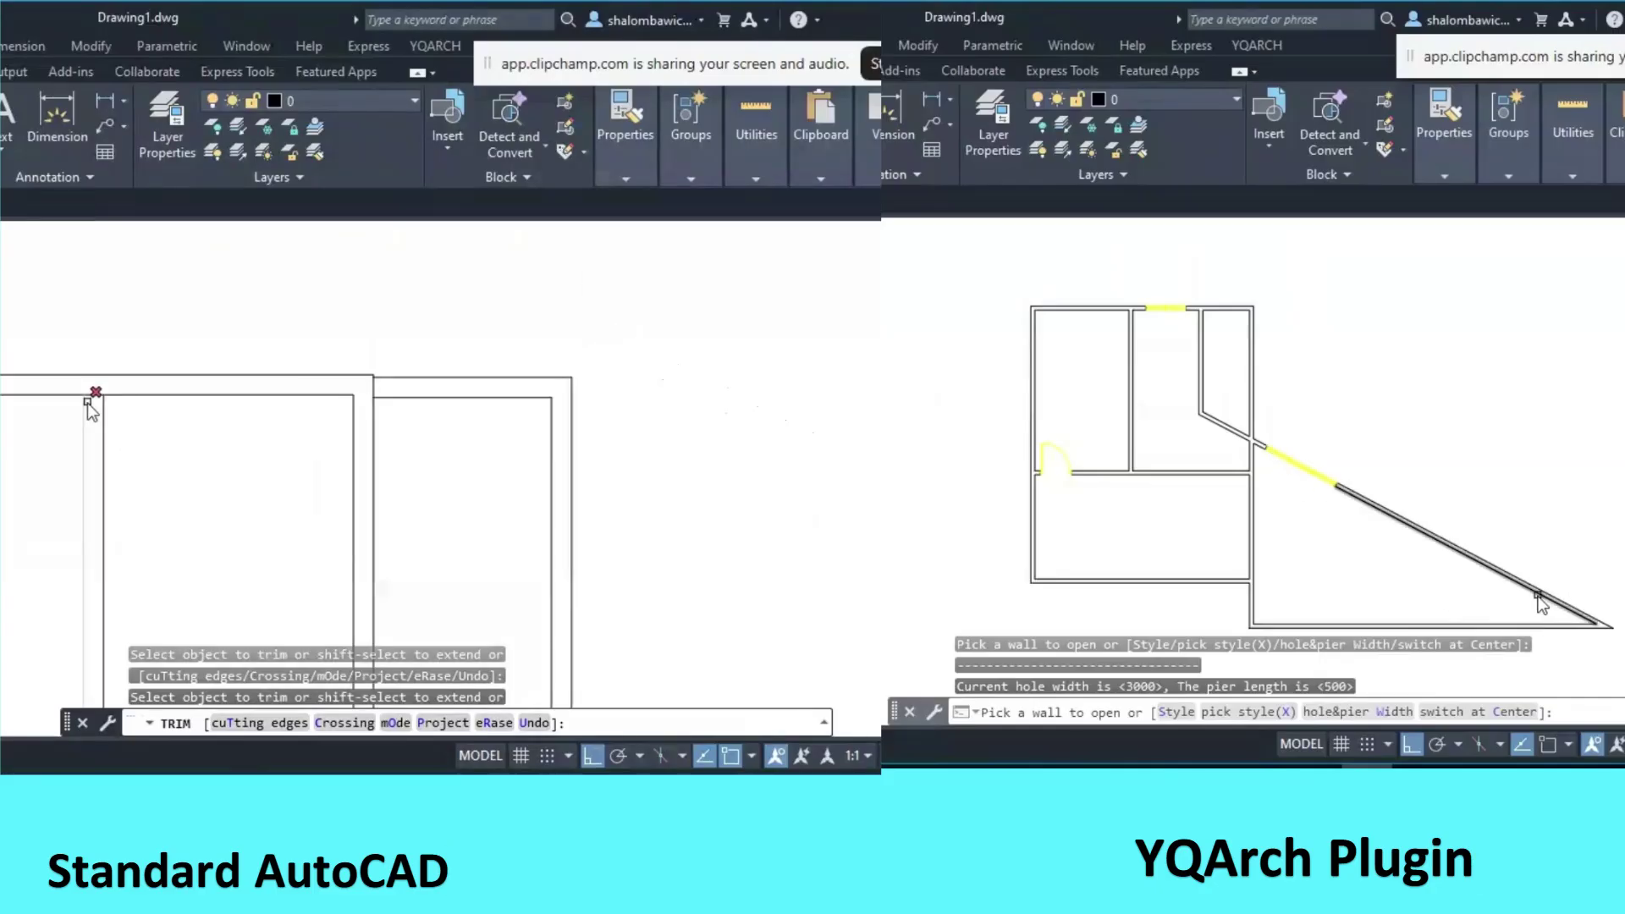
scroll(102, 433, down, 4)
scroll(190, 470, up, 6)
Place a centred 3600 YQArch window between the two on the diagonal wall, and start inserting door block D1
text(W)
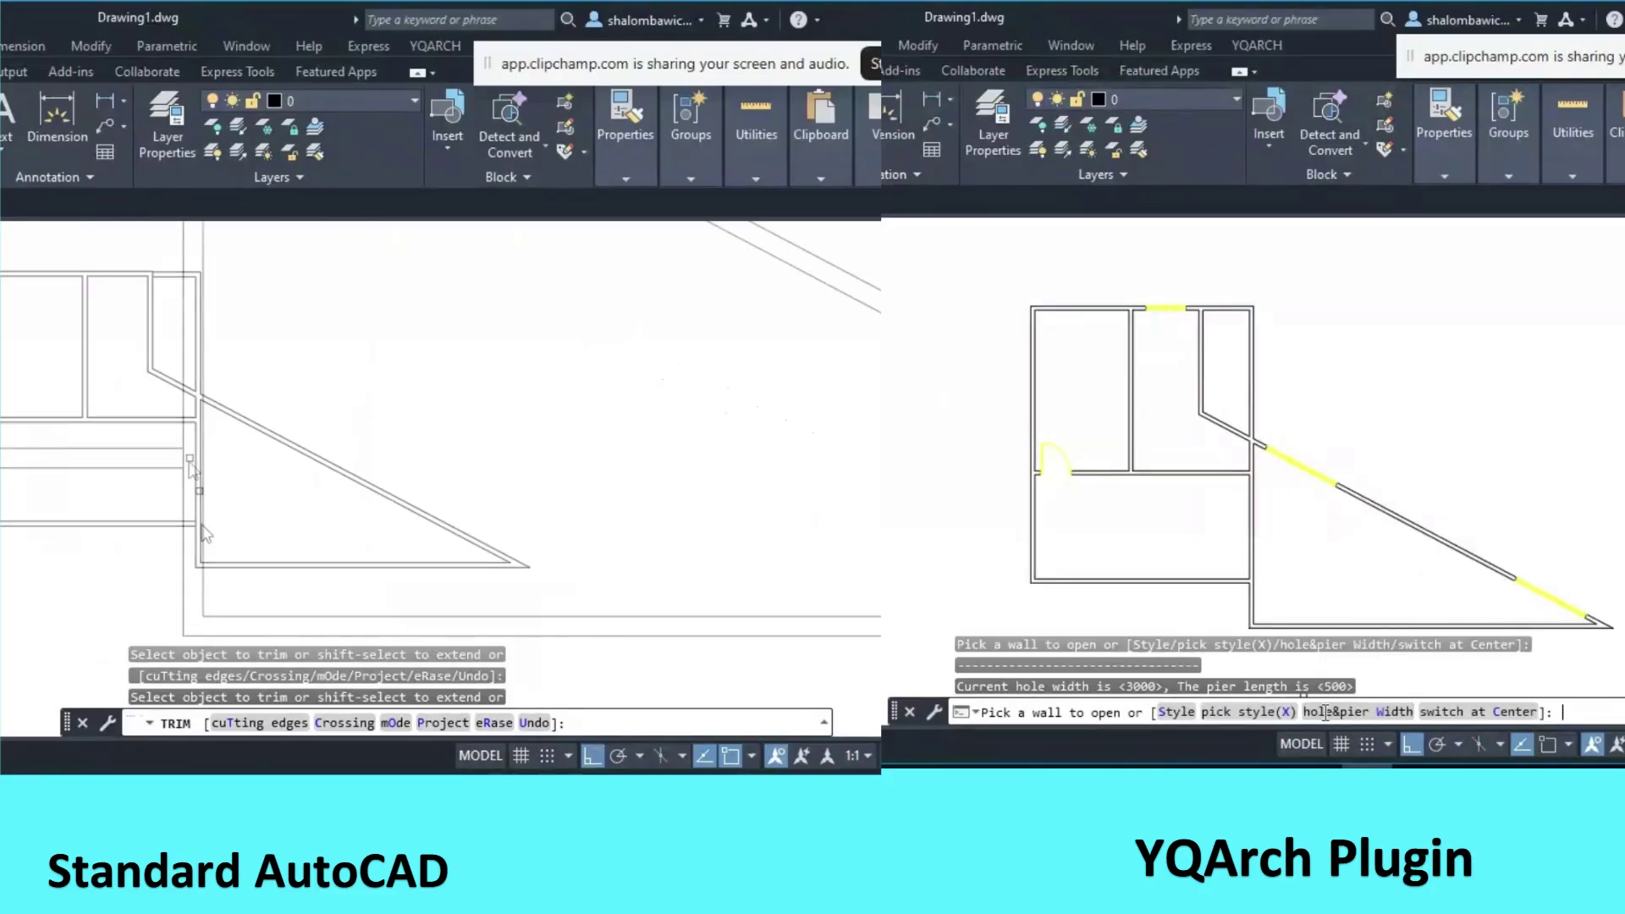
key(Return)
scroll(211, 462, down, 4)
scroll(290, 474, up, 4)
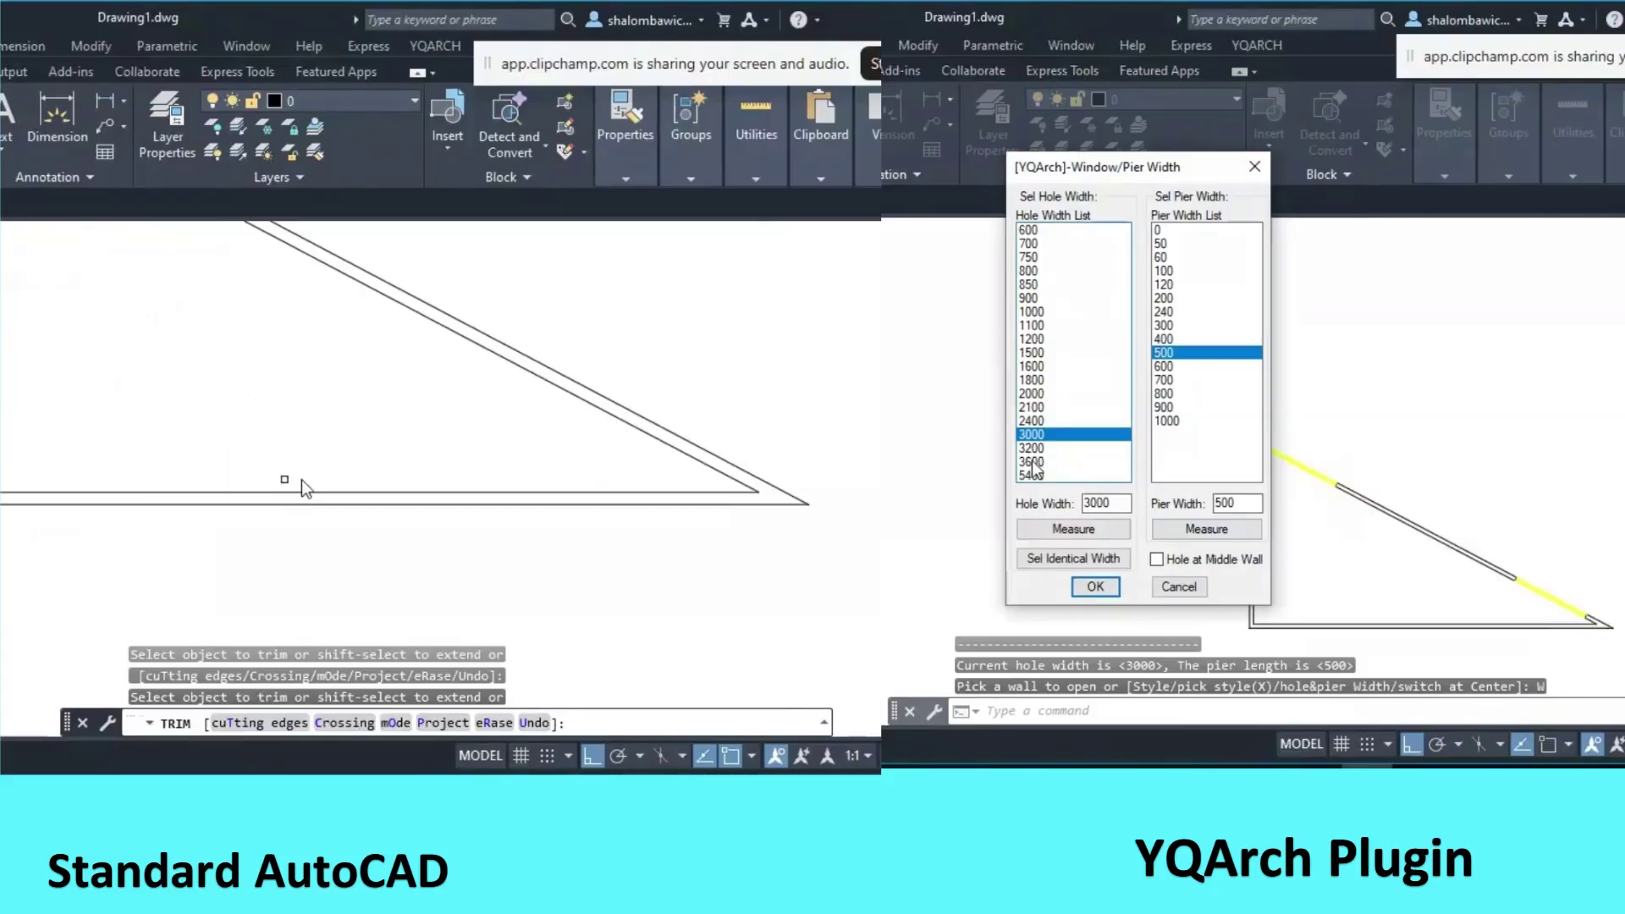
scroll(254, 440, down, 4)
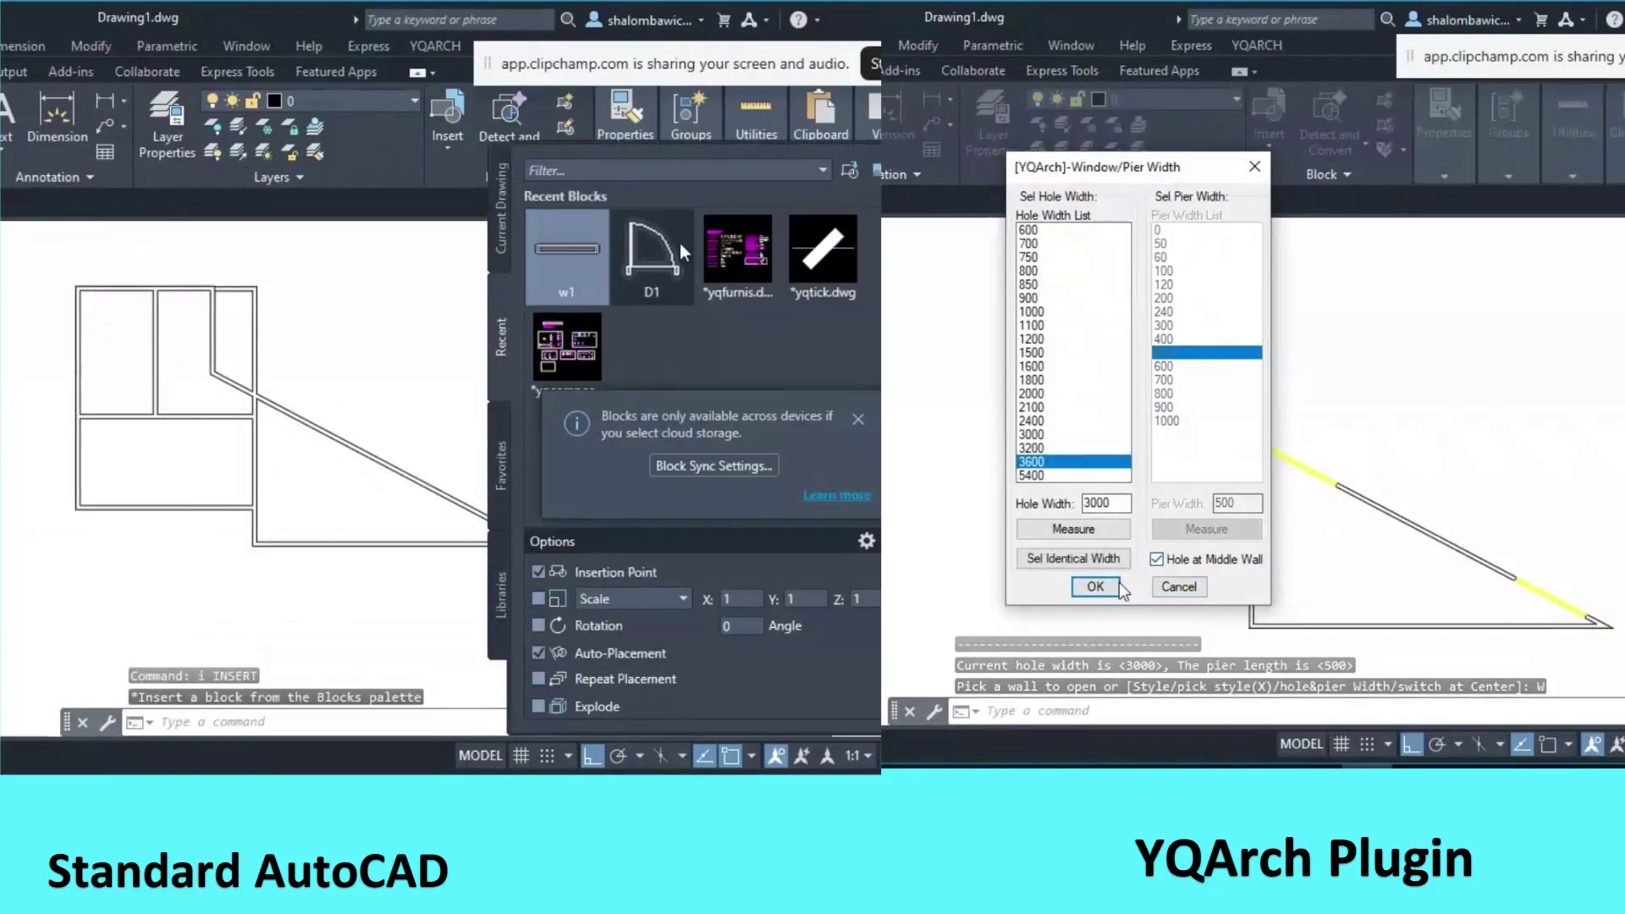
click(1095, 587)
click(636, 268)
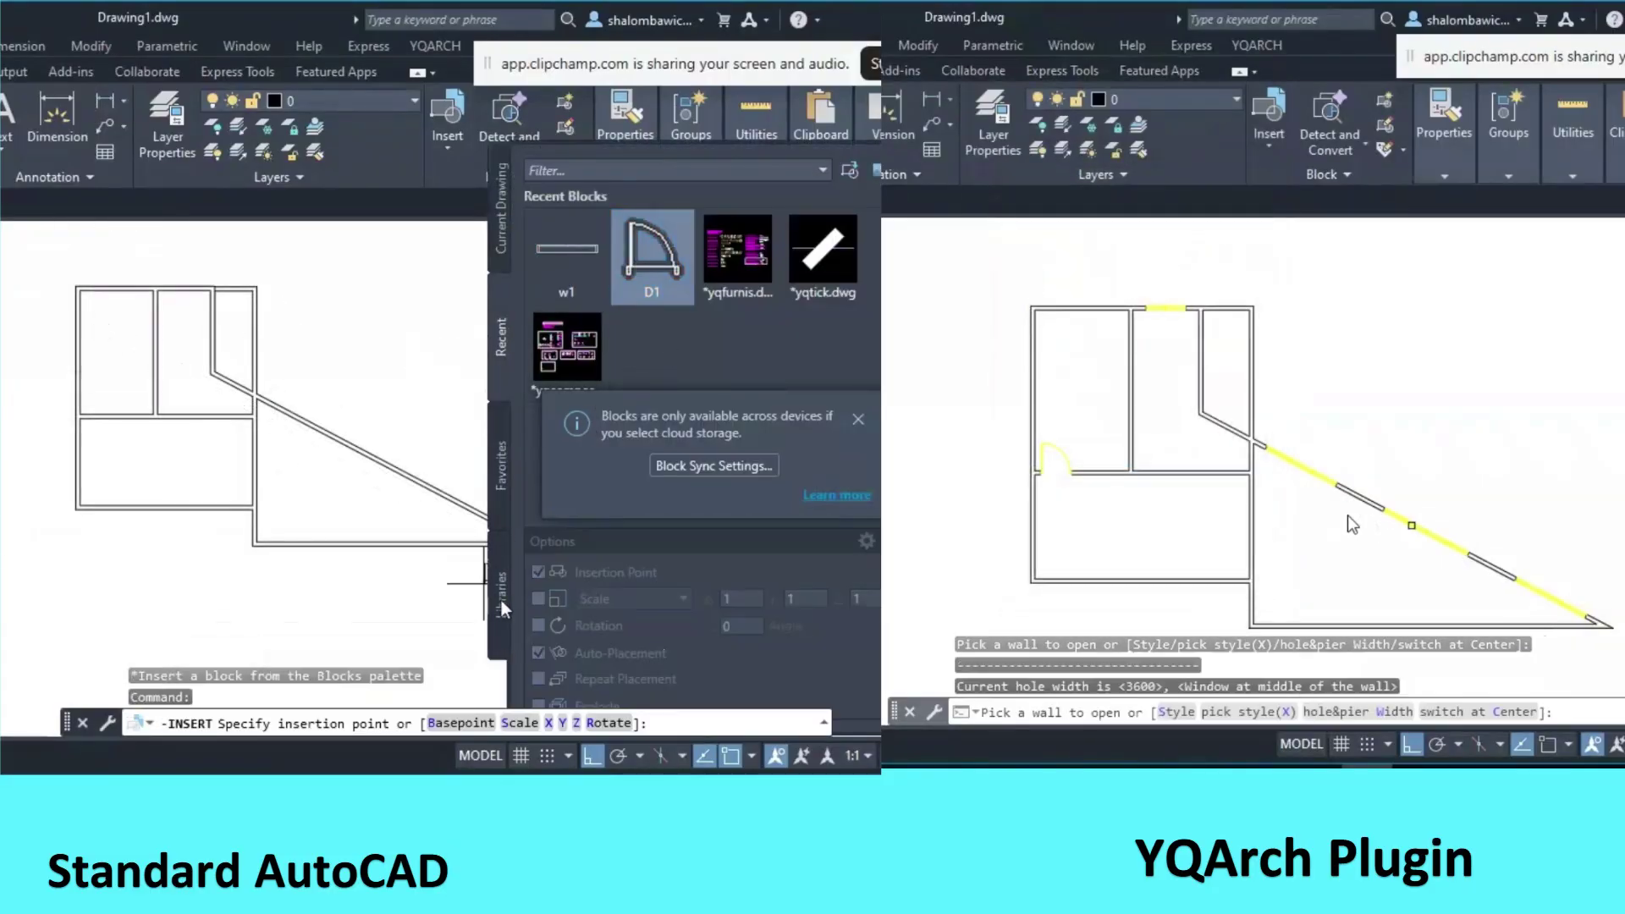
Set the YQArch window to a 1500 opening with a 240 pier, and start redefining the base point of block D1
text(w)
key(Return)
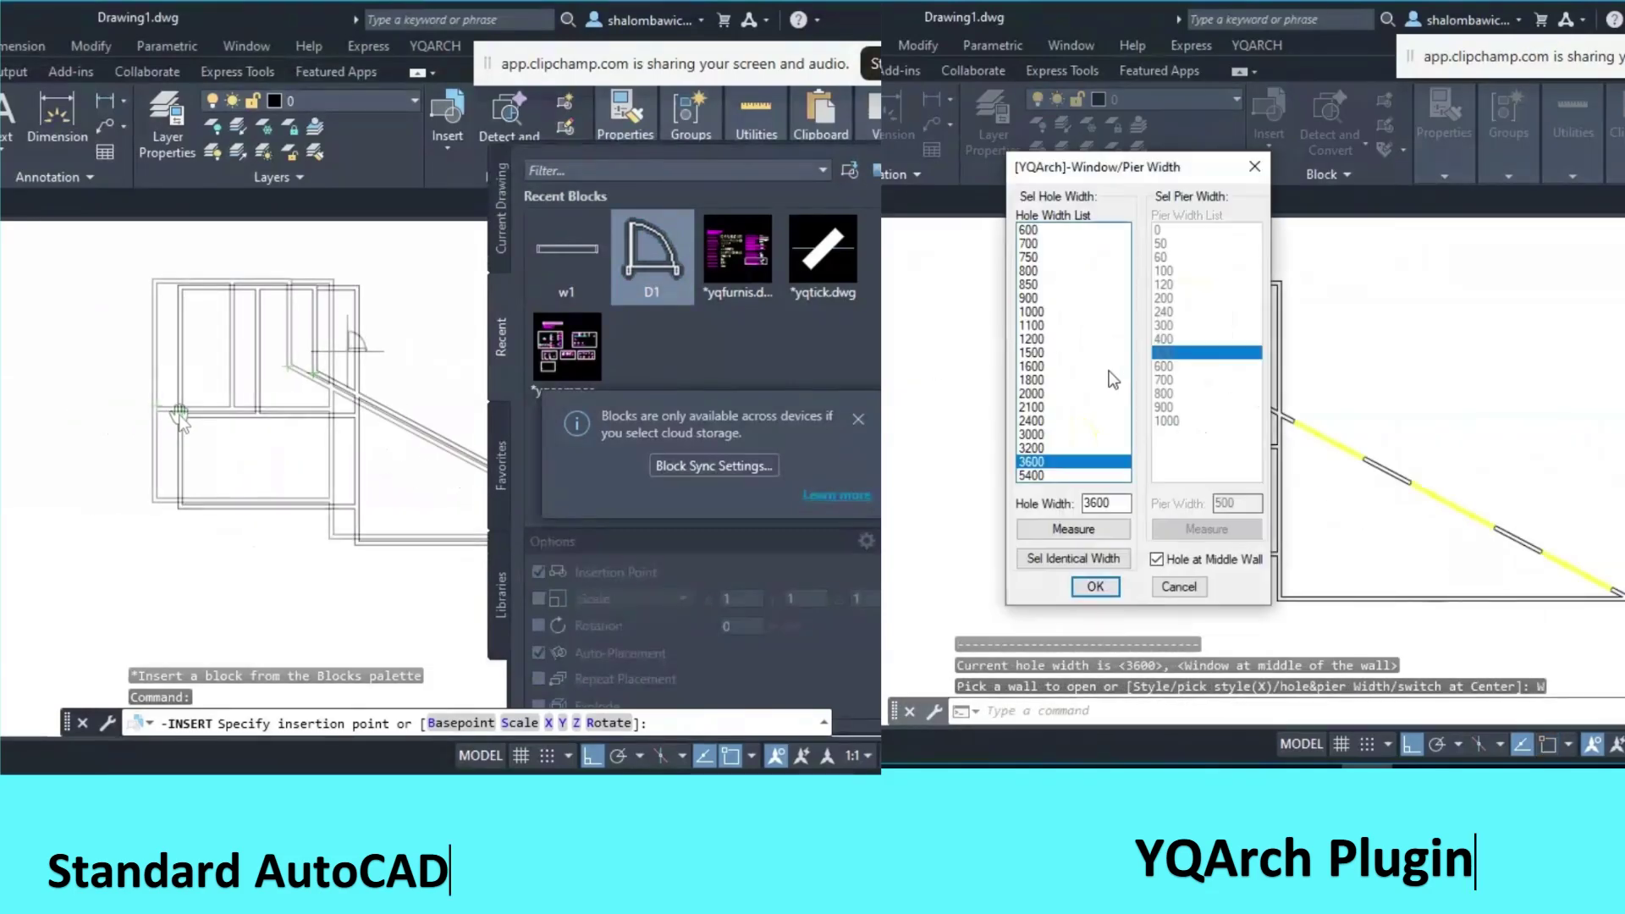
scroll(221, 392, up, 6)
click(1034, 342)
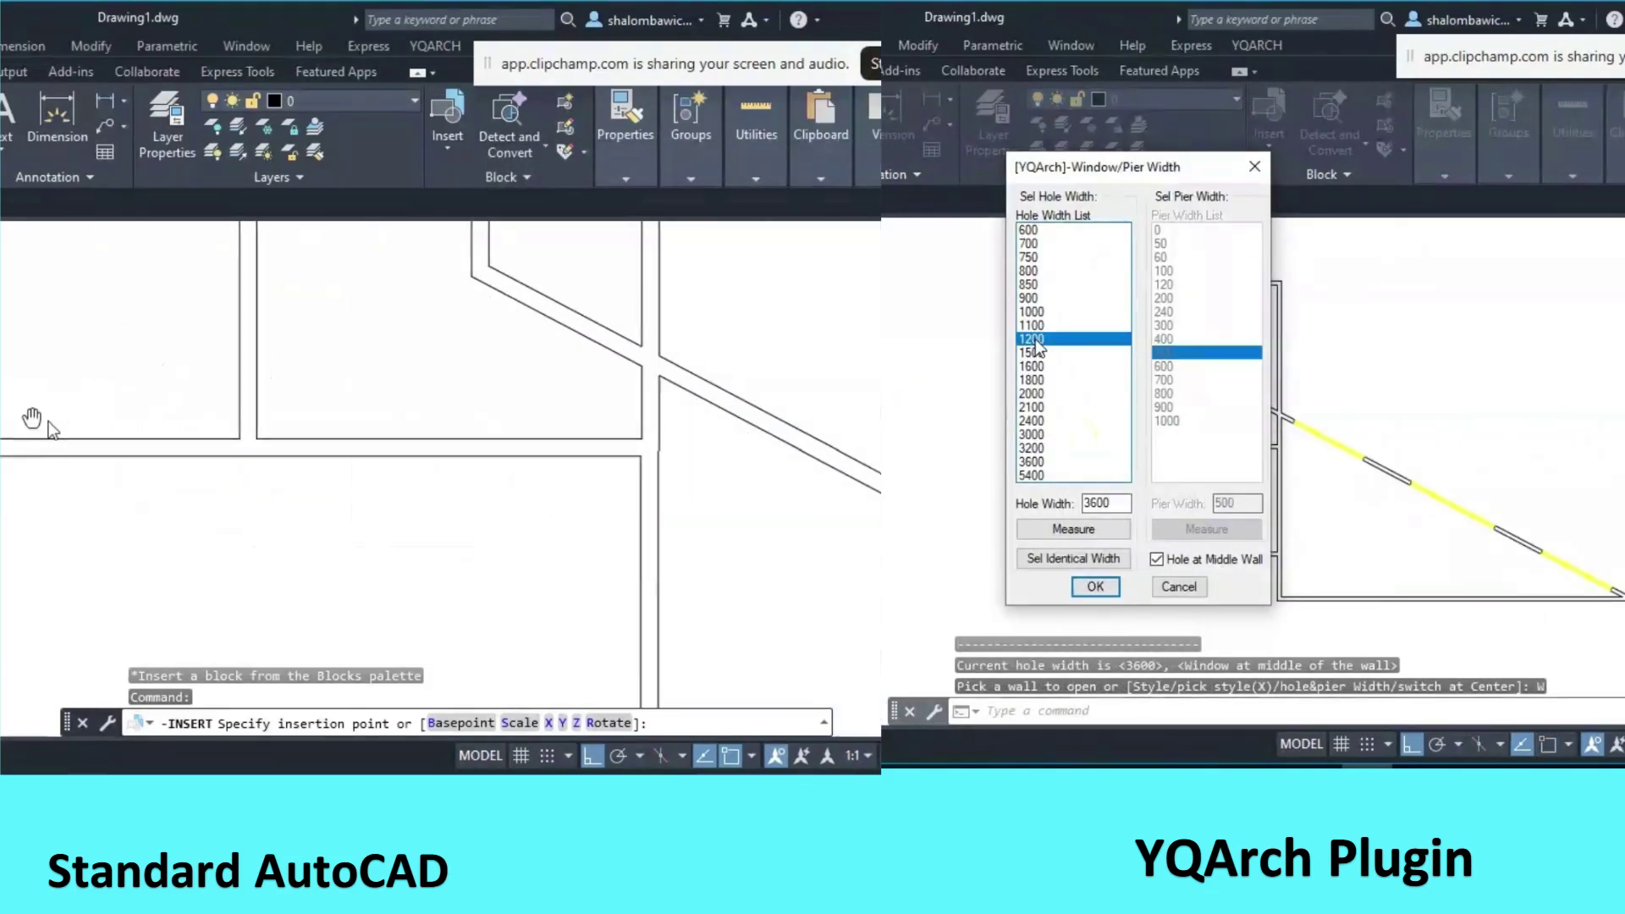
middle_drag(36, 419, 354, 400)
click(1034, 353)
click(1157, 559)
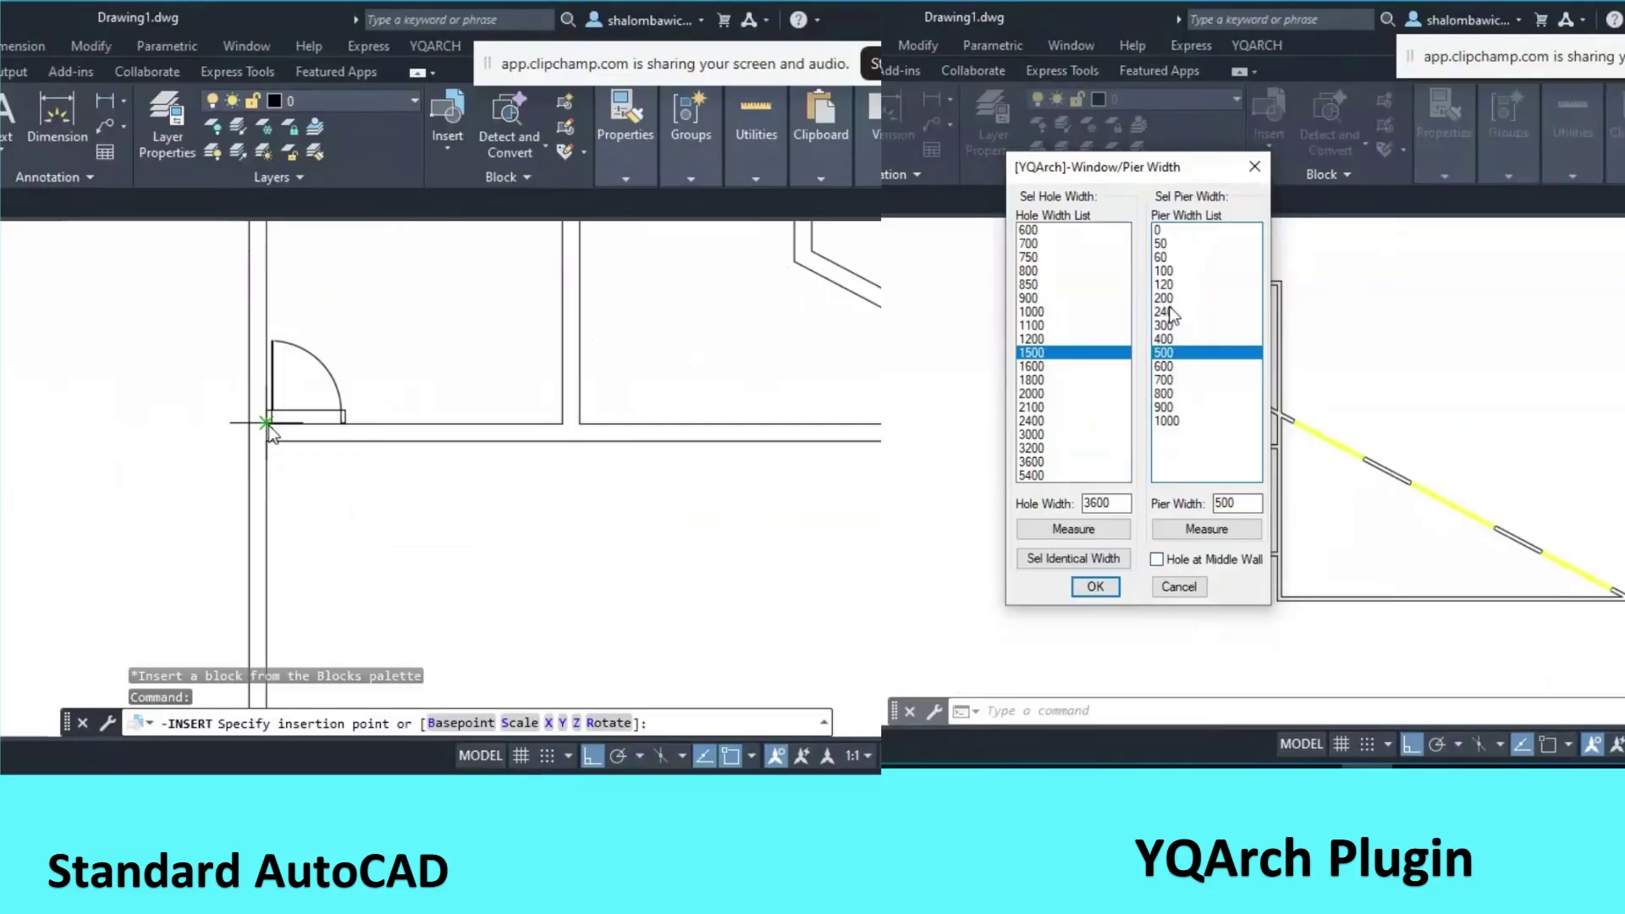
click(1171, 312)
text(B)
key(Return)
click(1095, 586)
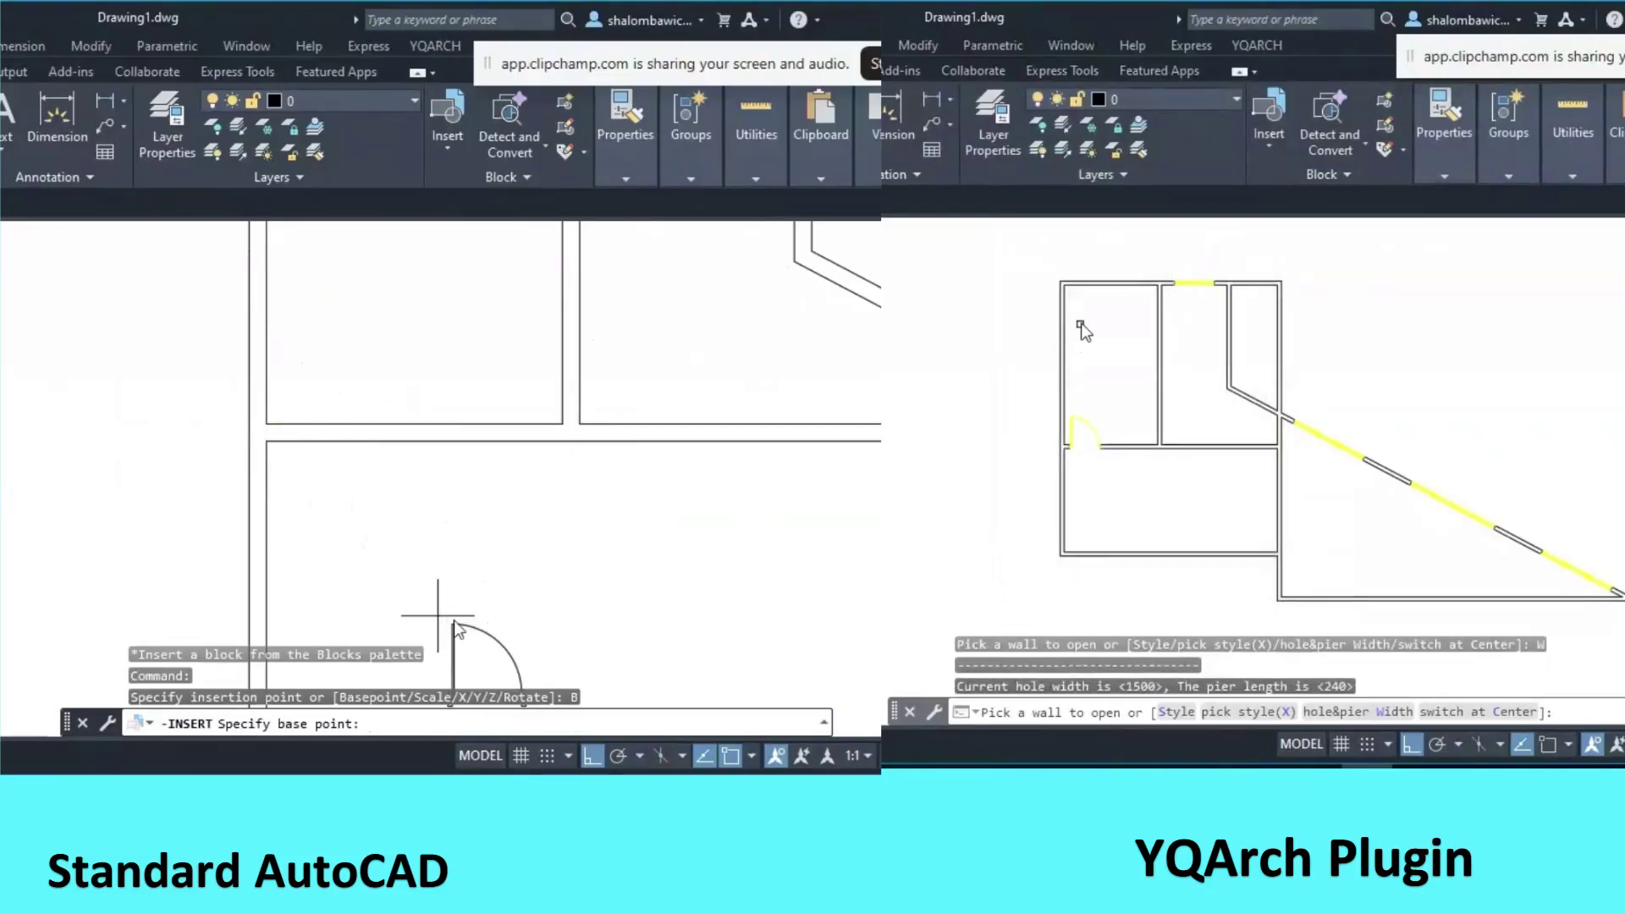
Set D1's base point to its left jamb's outer upper corner, and place the 1500 YQArch windows along the upper-left room's left wall
middle_drag(471, 582, 487, 478)
scroll(462, 572, up, 5)
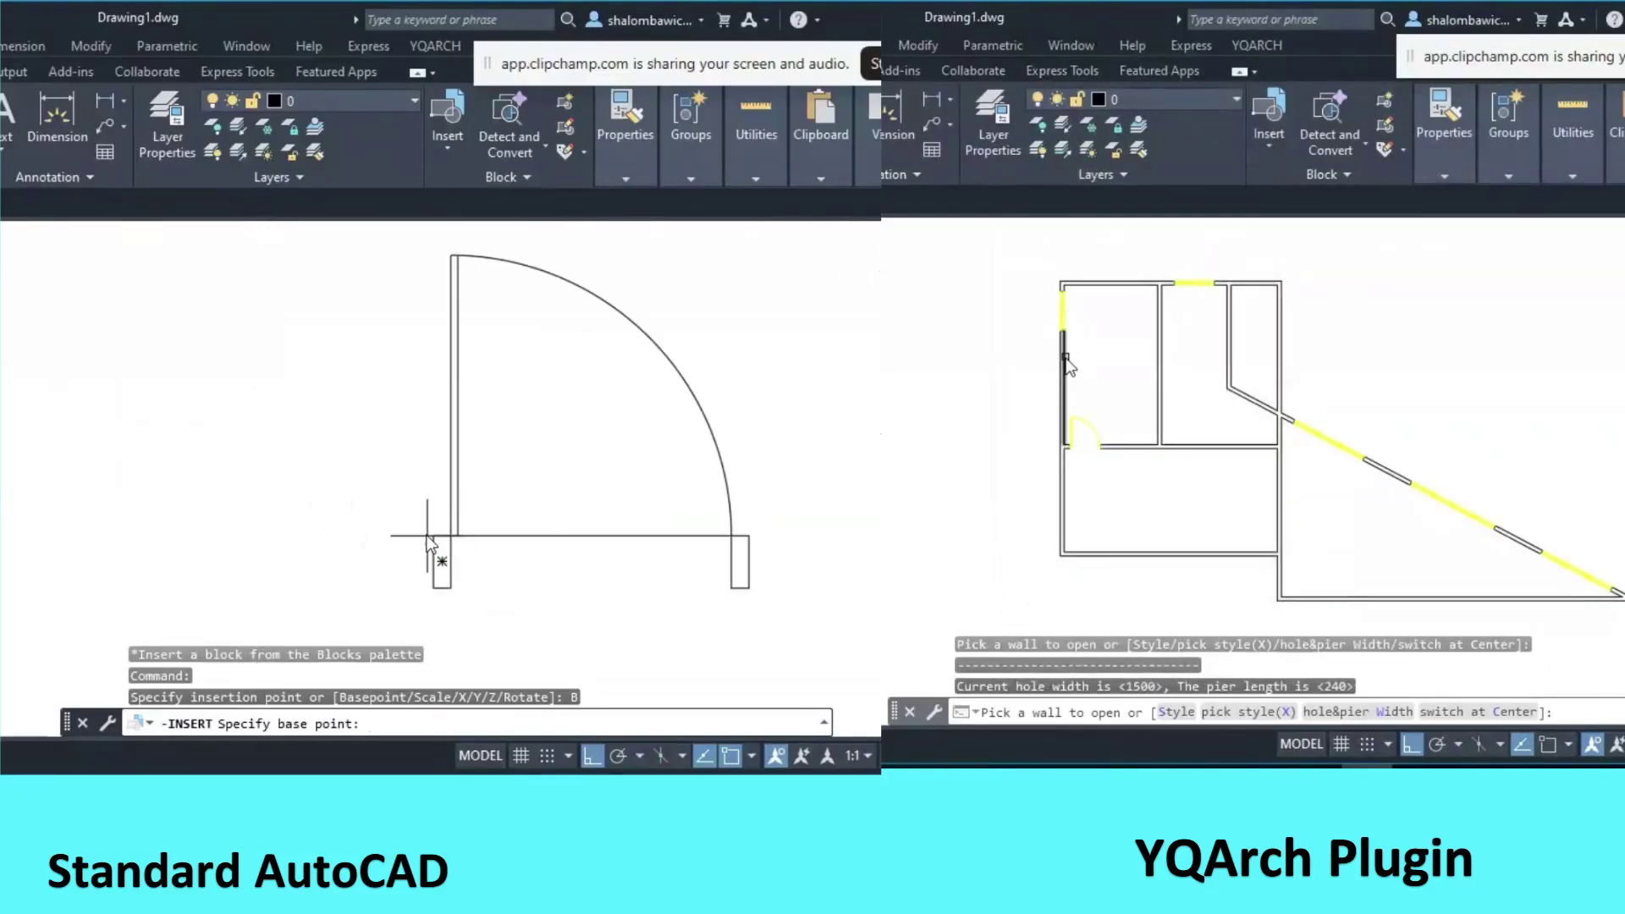
click(433, 535)
scroll(499, 537, down, 5)
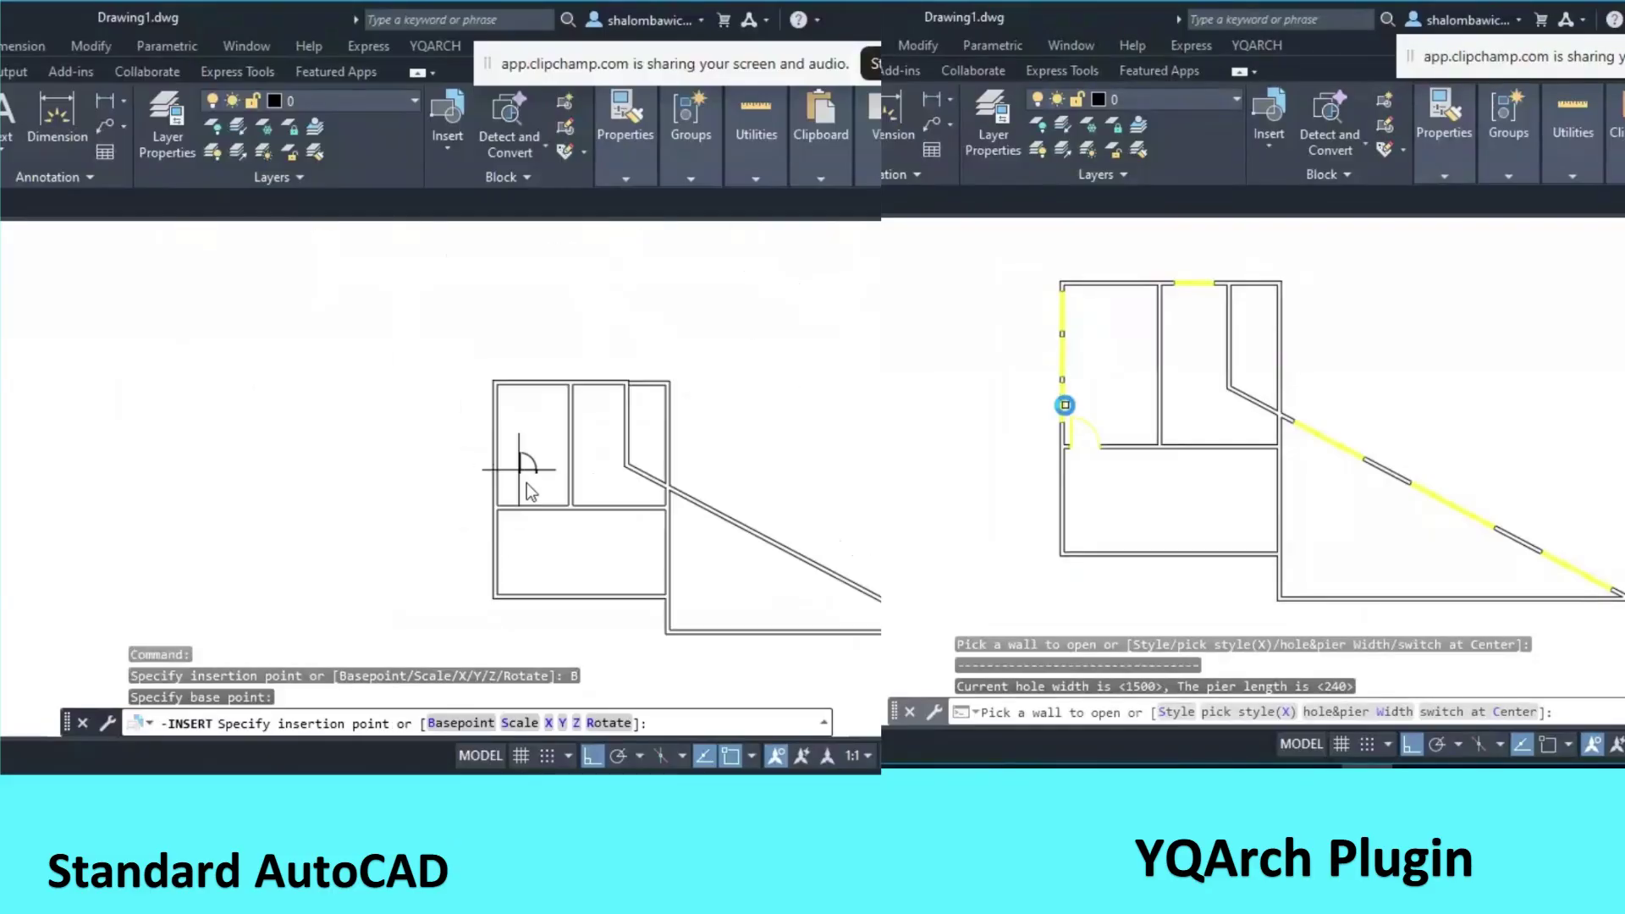
scroll(474, 525, up, 2)
scroll(456, 550, up, 4)
Place a centred 1500 YQArch window in the lower room's left wall, and insert door D1 offset 200 from the horizontal partition's left corner
text(W)
key(Return)
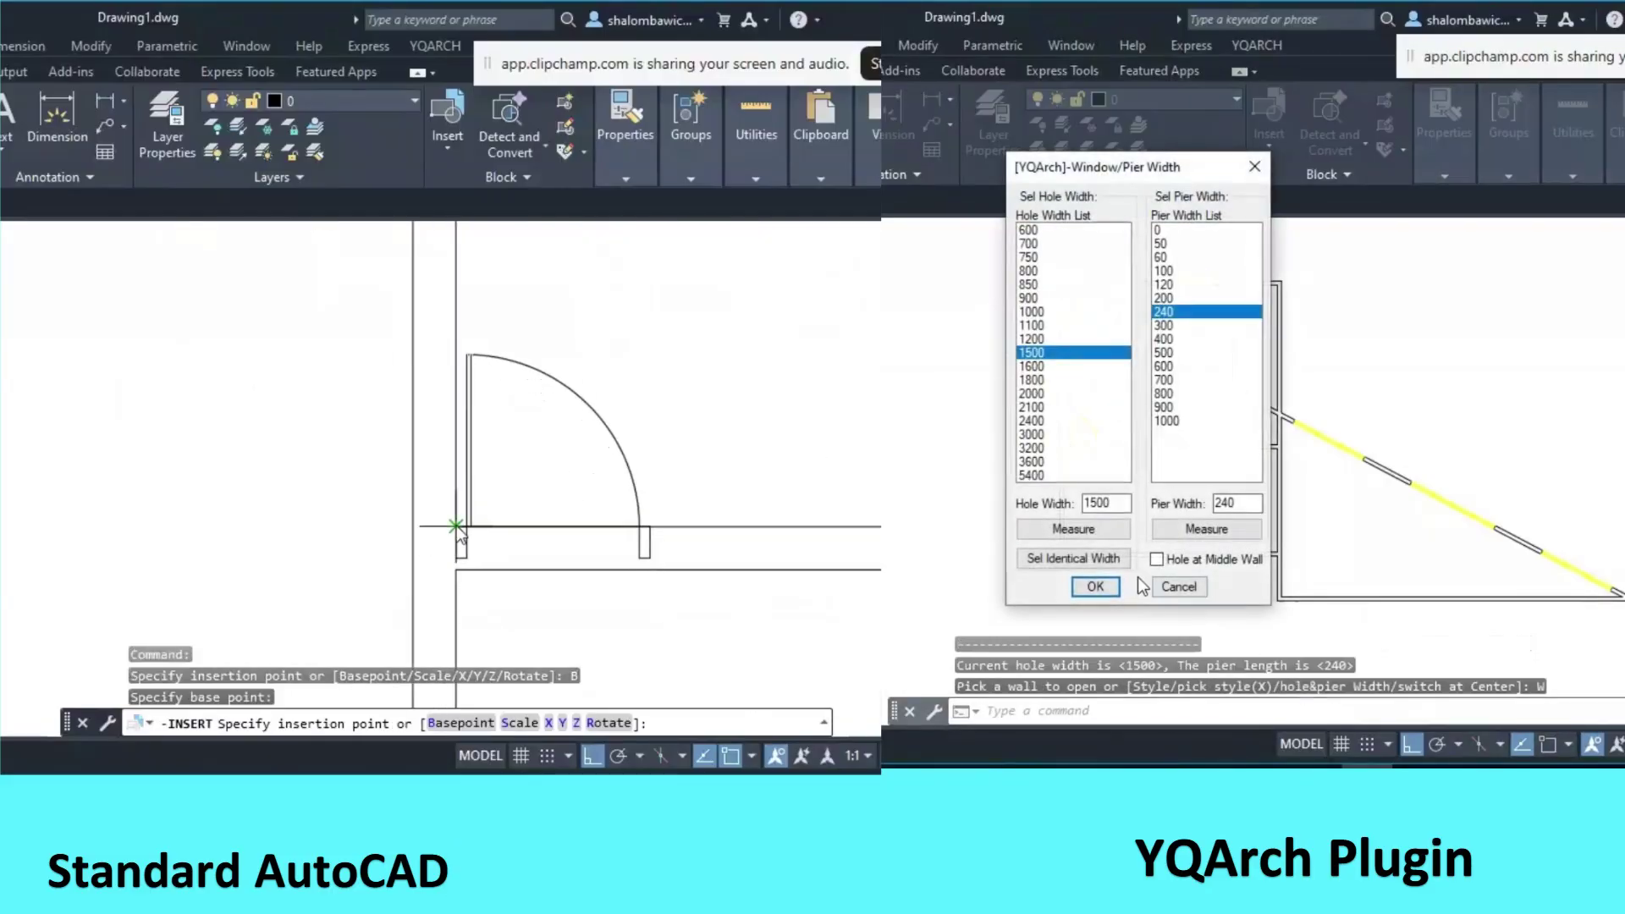
shift+right_click(457, 527)
click(1095, 587)
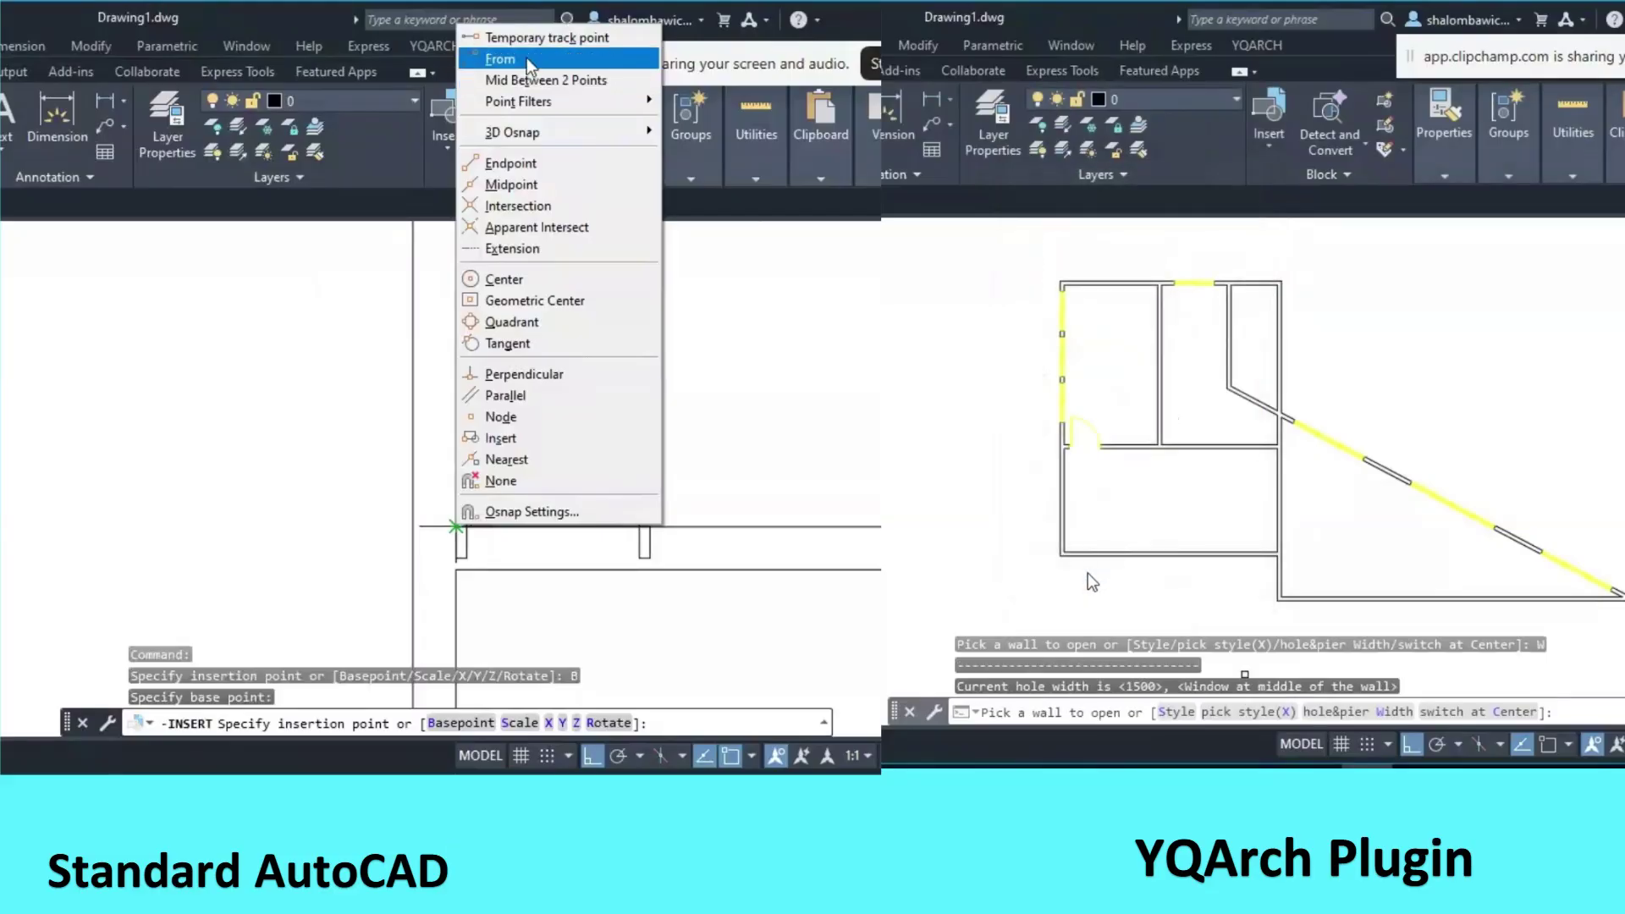
click(483, 56)
click(1064, 525)
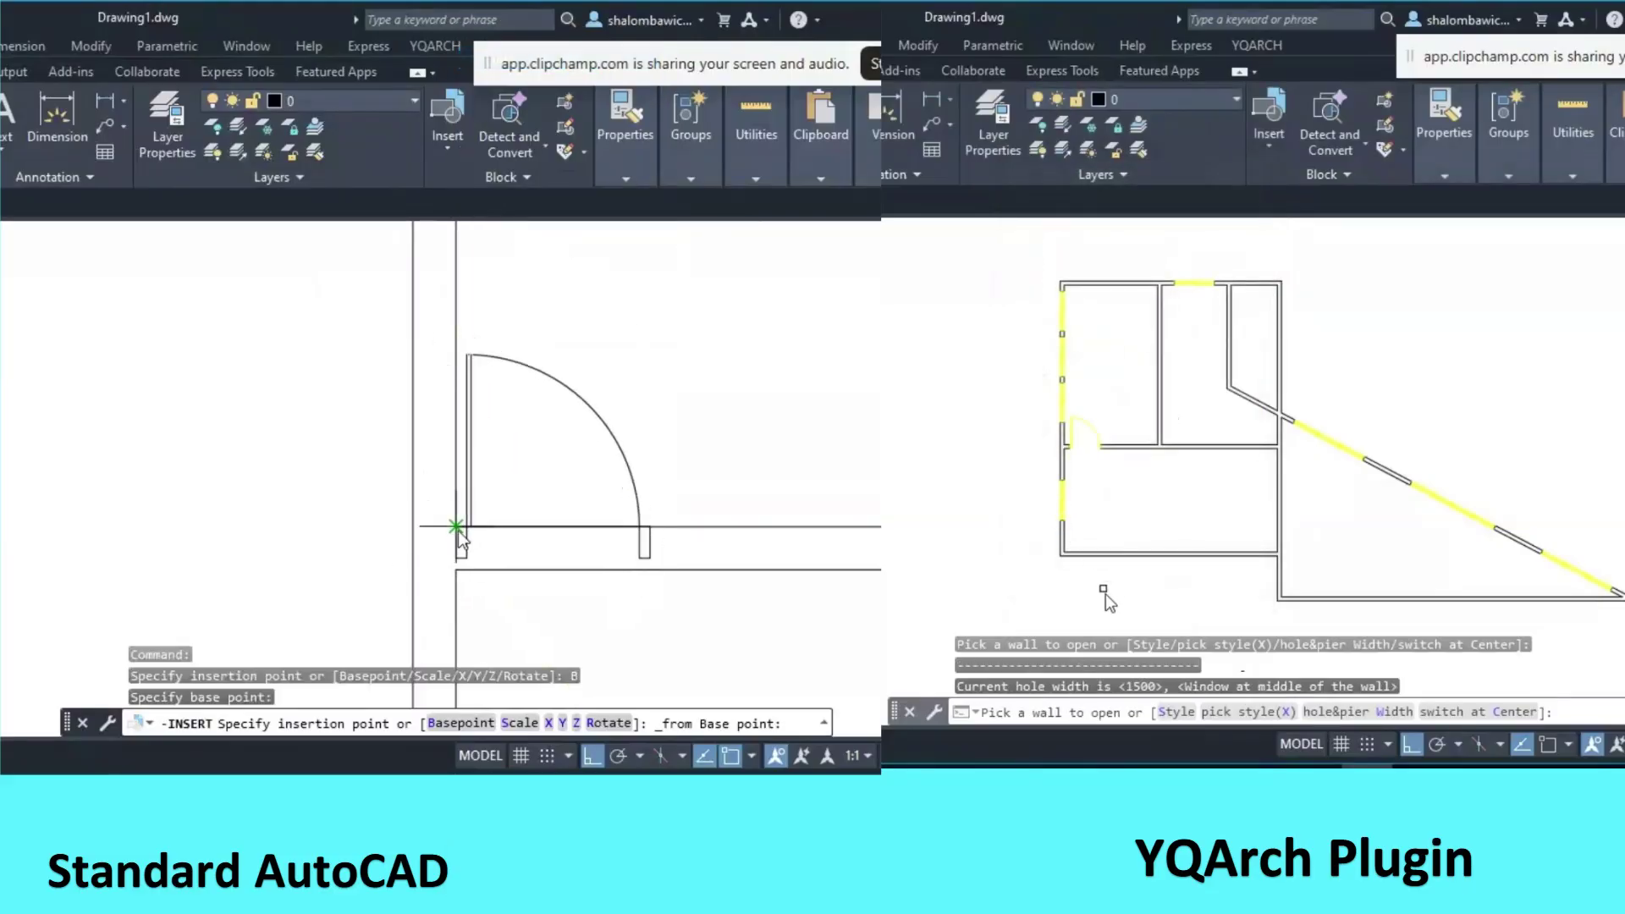
click(456, 527)
key(Return)
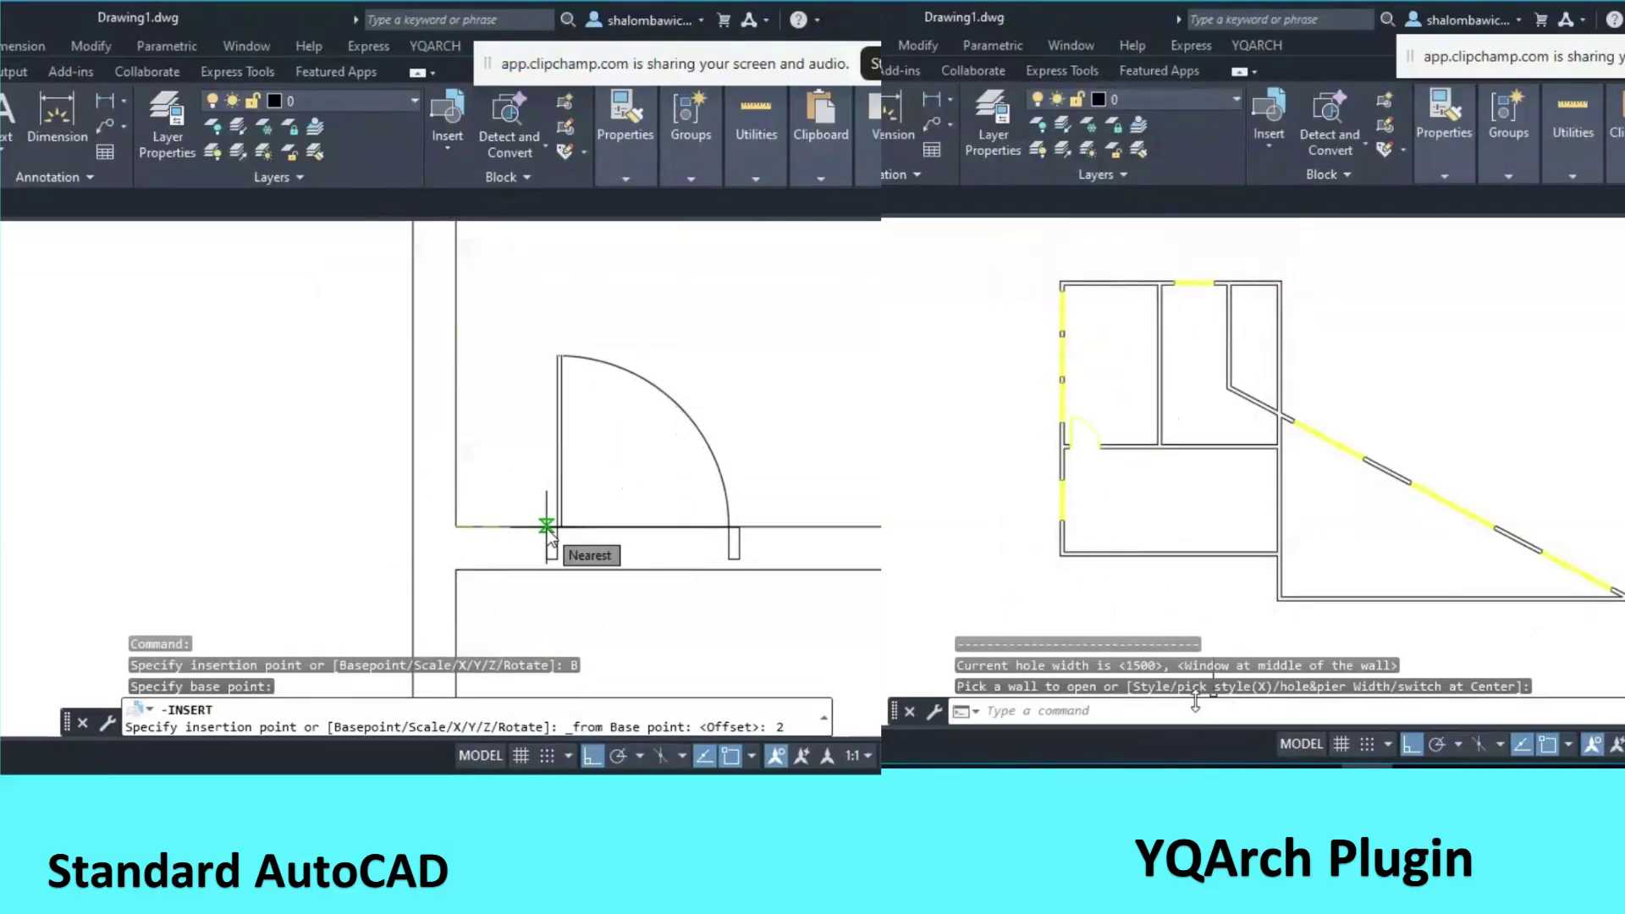
key(Return)
key(Return)
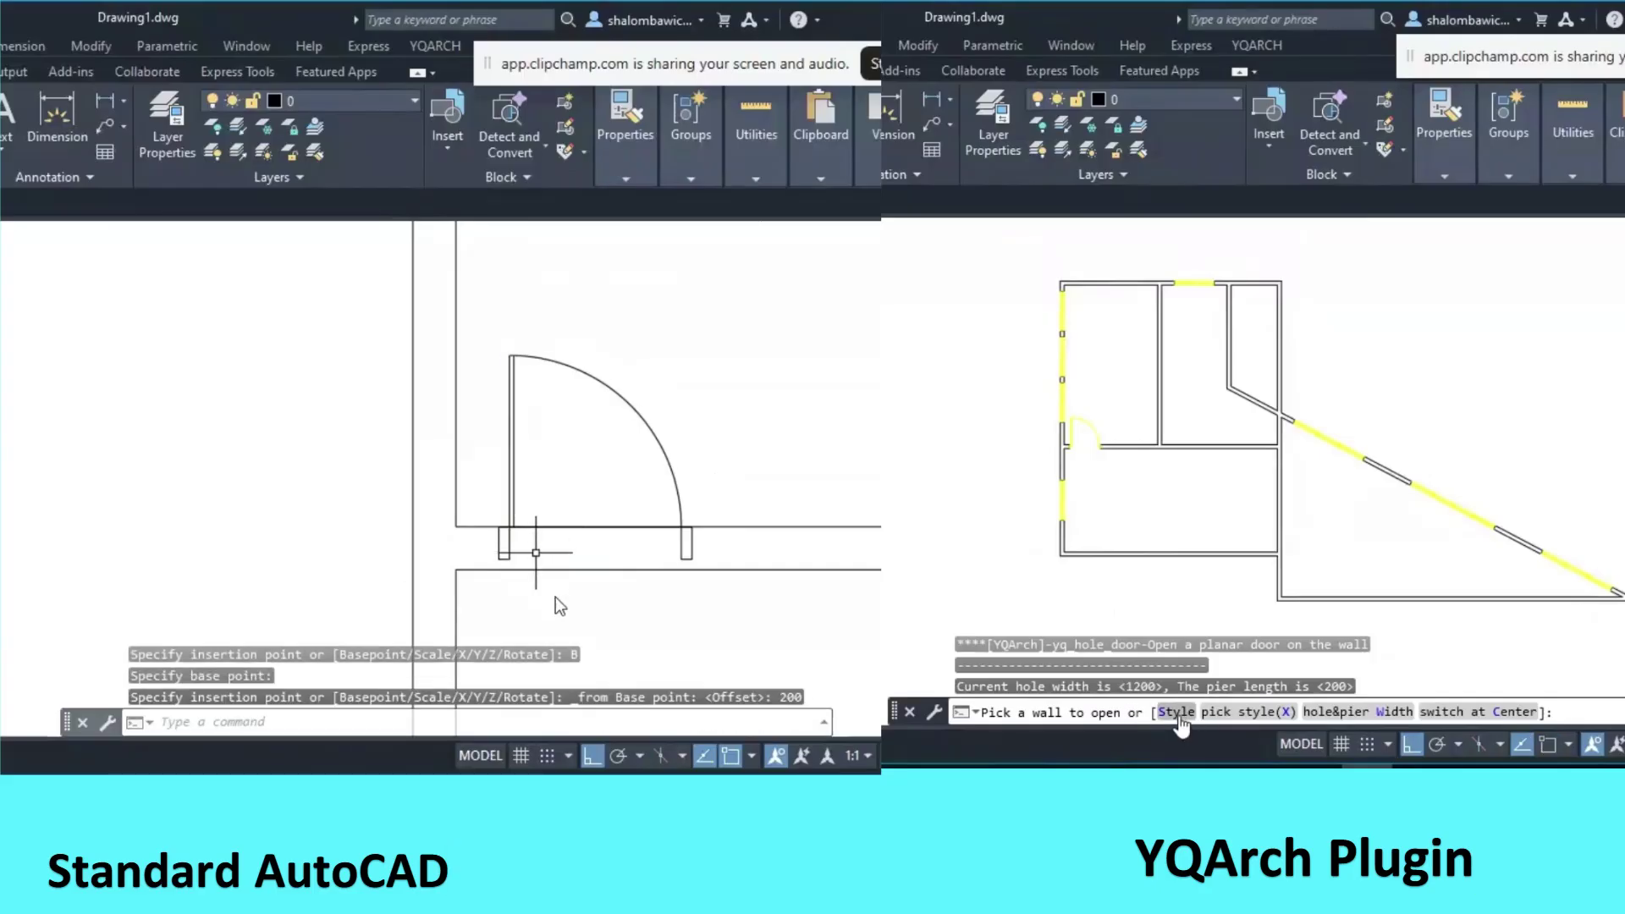
Set the YQArch door style to R14:DR_CSDR2, and draw a line across the partition at door D1's left jamb
click(1176, 718)
text(l)
key(Return)
click(1316, 215)
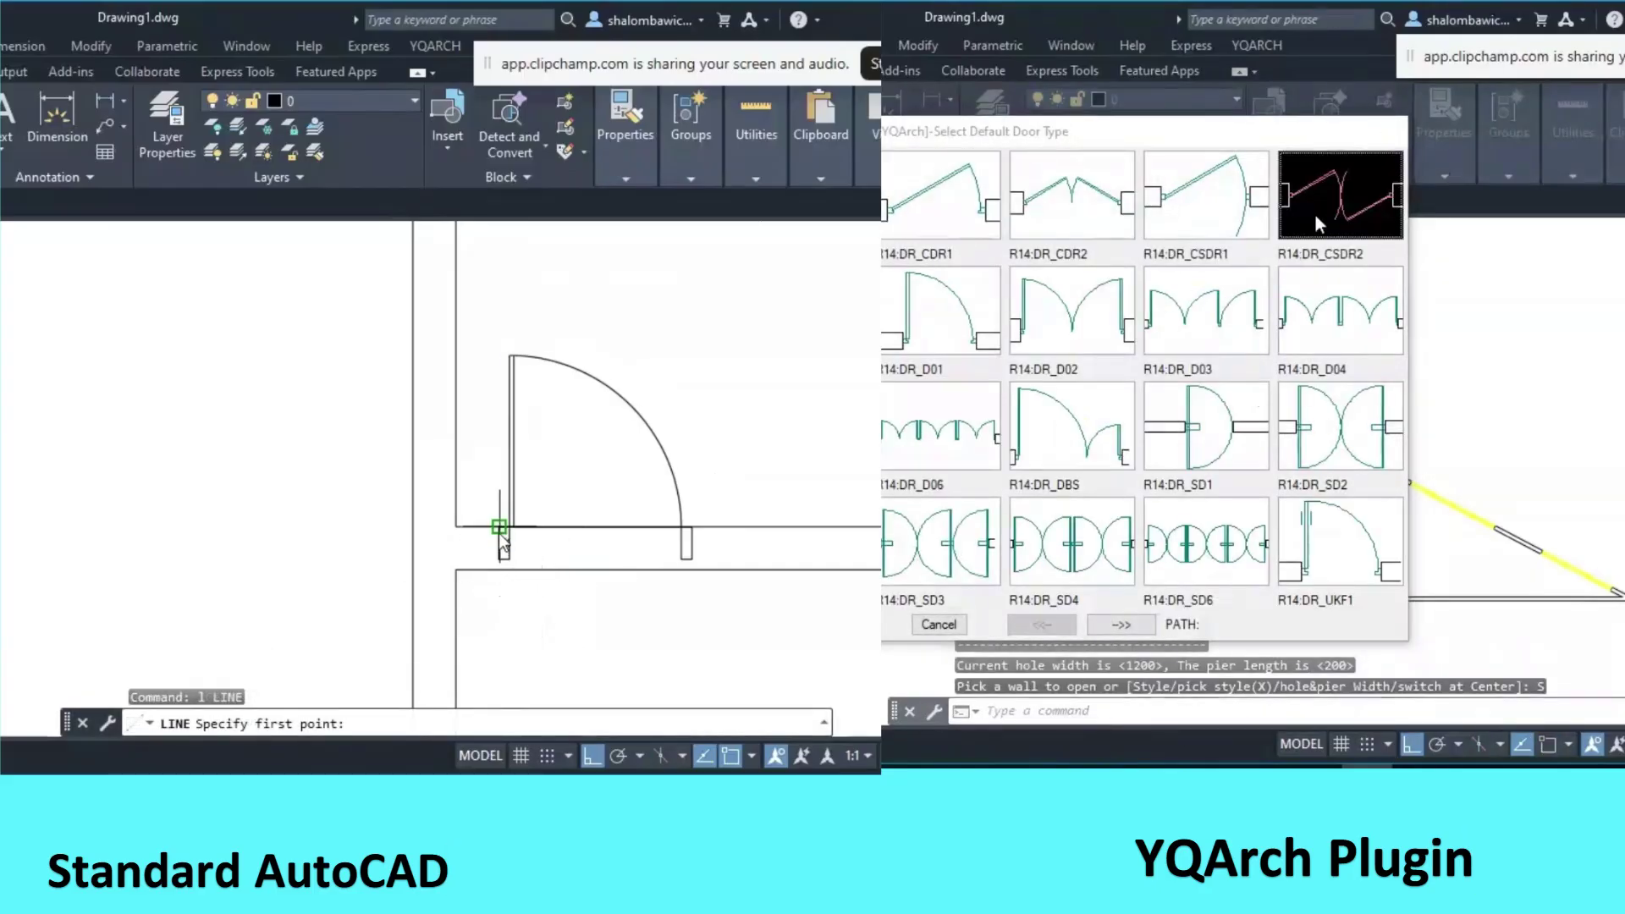
click(499, 543)
click(1369, 712)
click(497, 571)
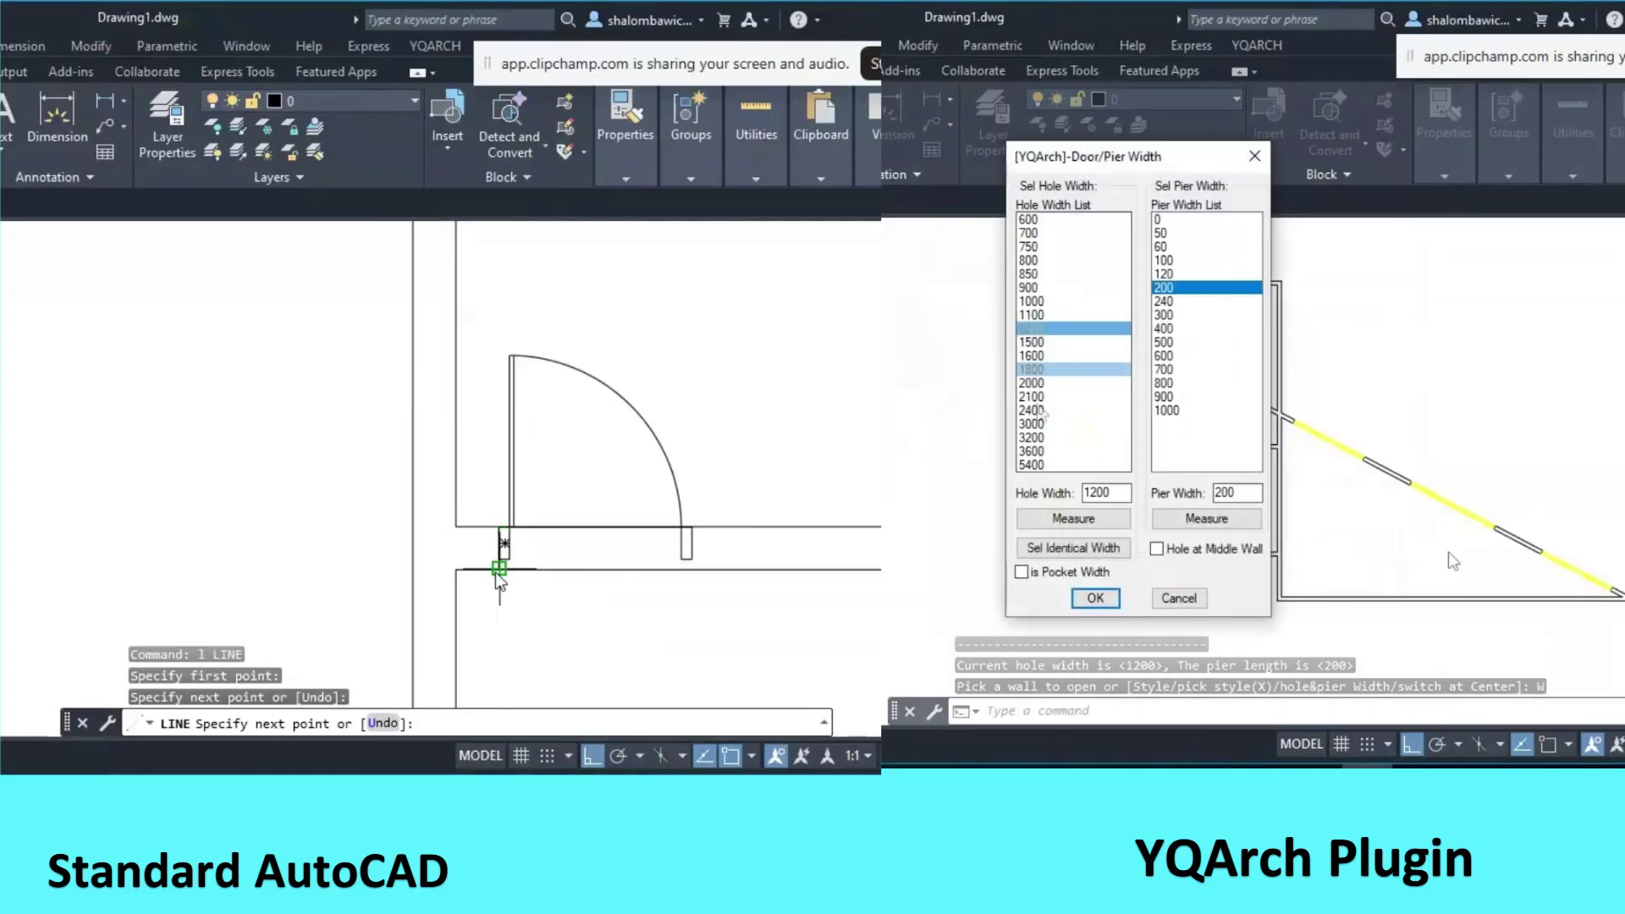
key(Return)
Draw a line across the partition at D1's right jamb, and set the YQArch door to a 2400 opening at the middle of the wall
key(Return)
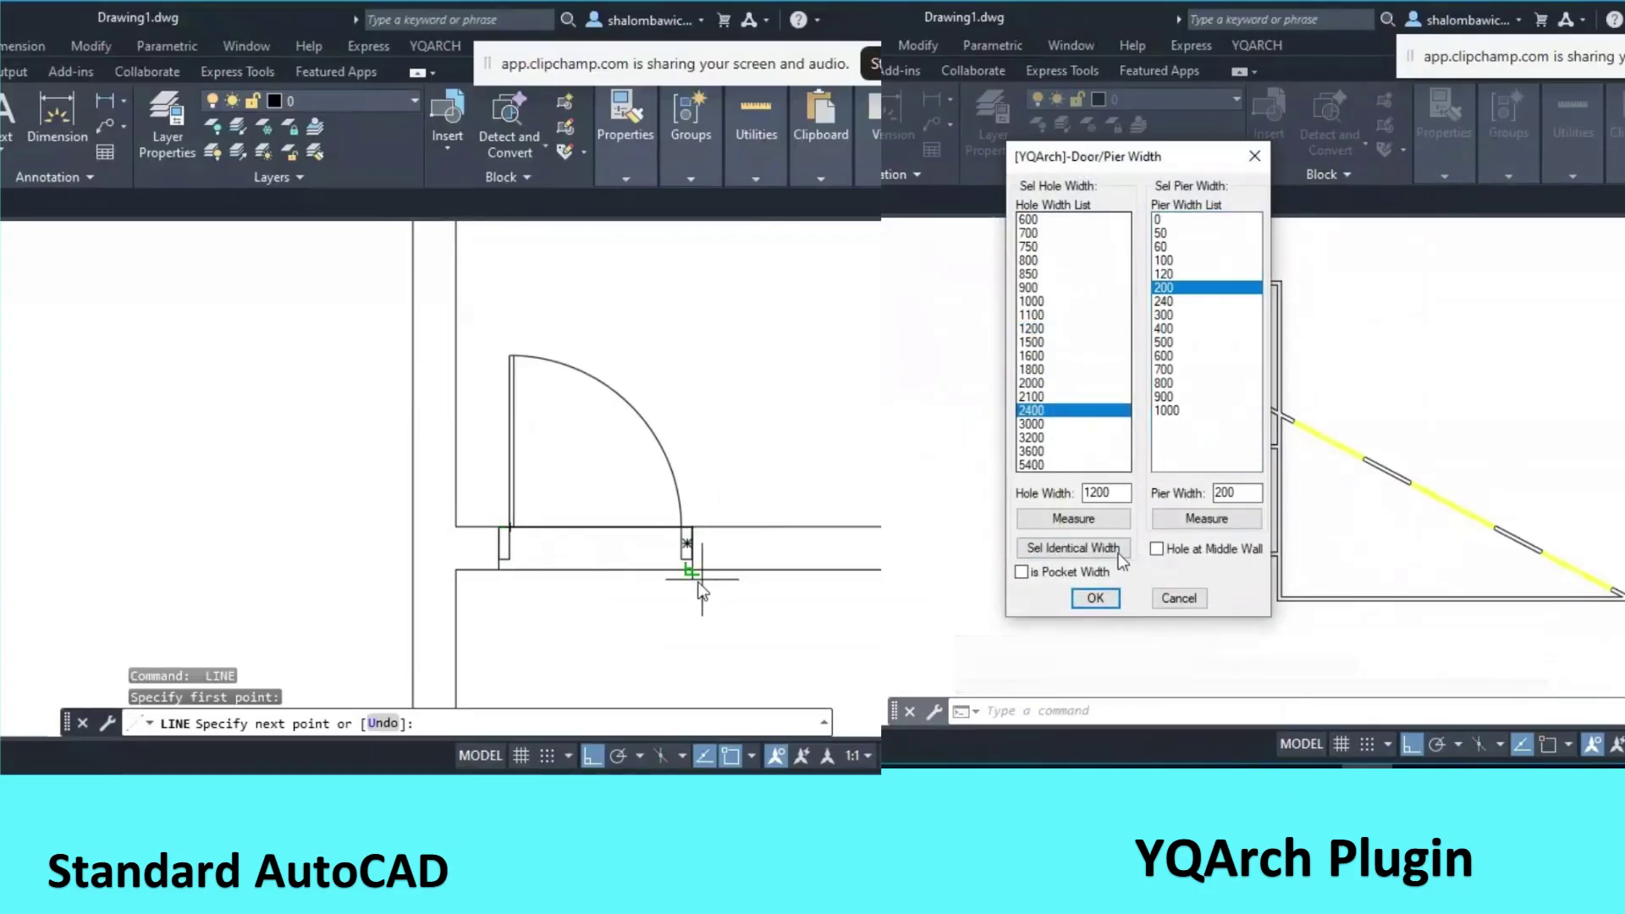
click(693, 570)
key(Return)
scroll(491, 558, down, 5)
click(1157, 552)
scroll(525, 572, up, 4)
key(Escape)
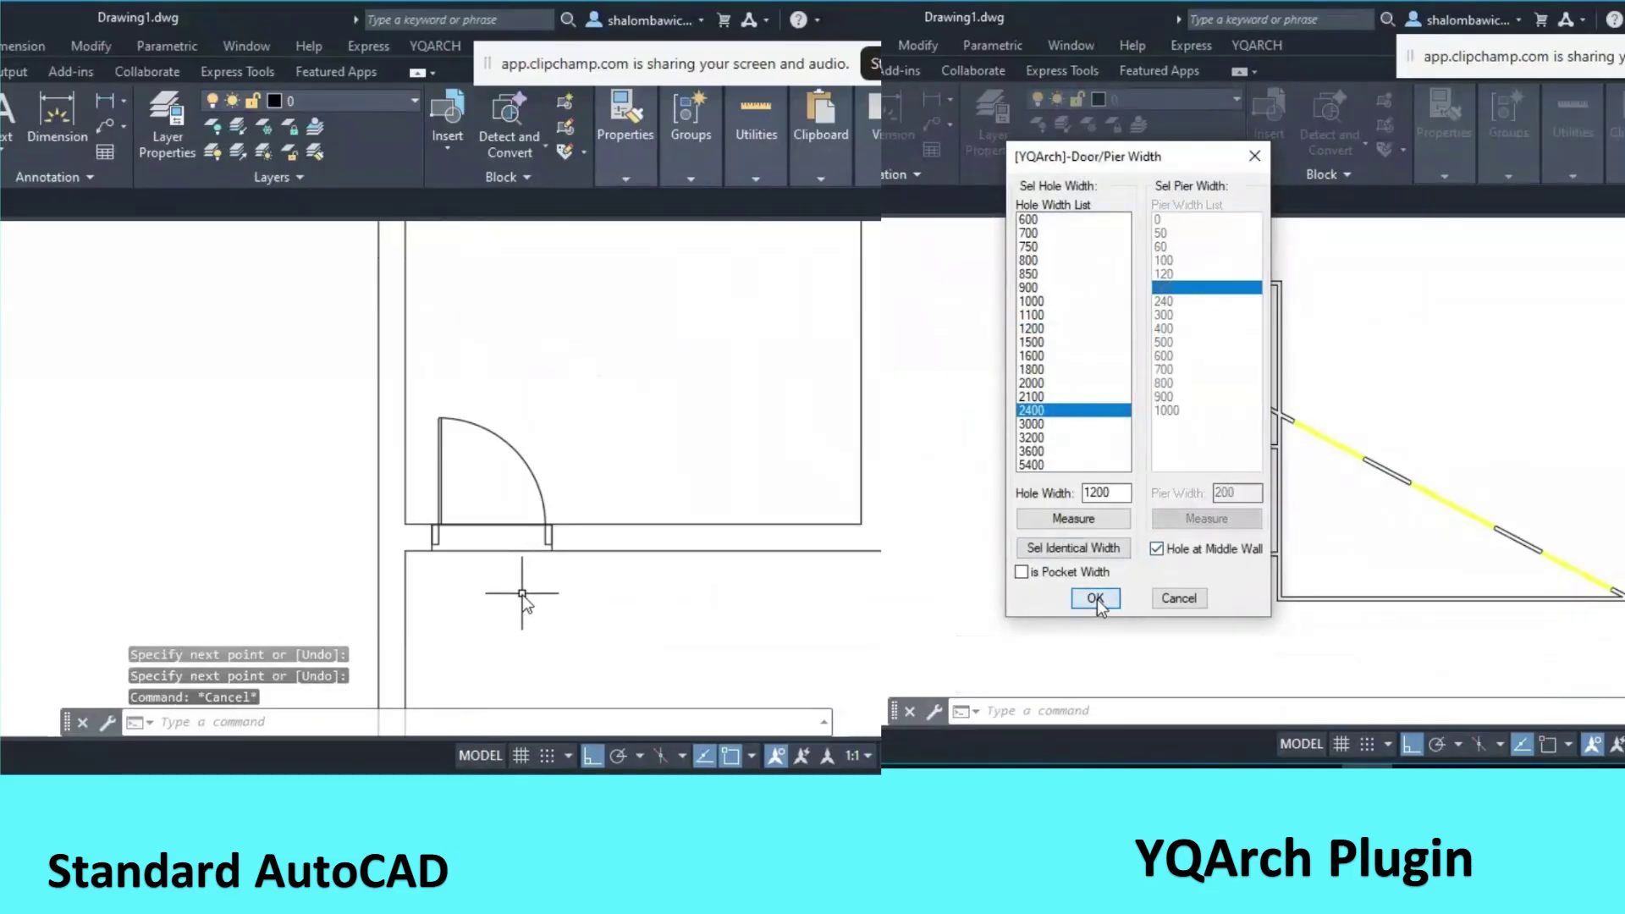
click(1099, 600)
Trim the partition lines between door D1's jambs, and place the YQArch double door in the lower room's bottom wall
text(t)
key(Return)
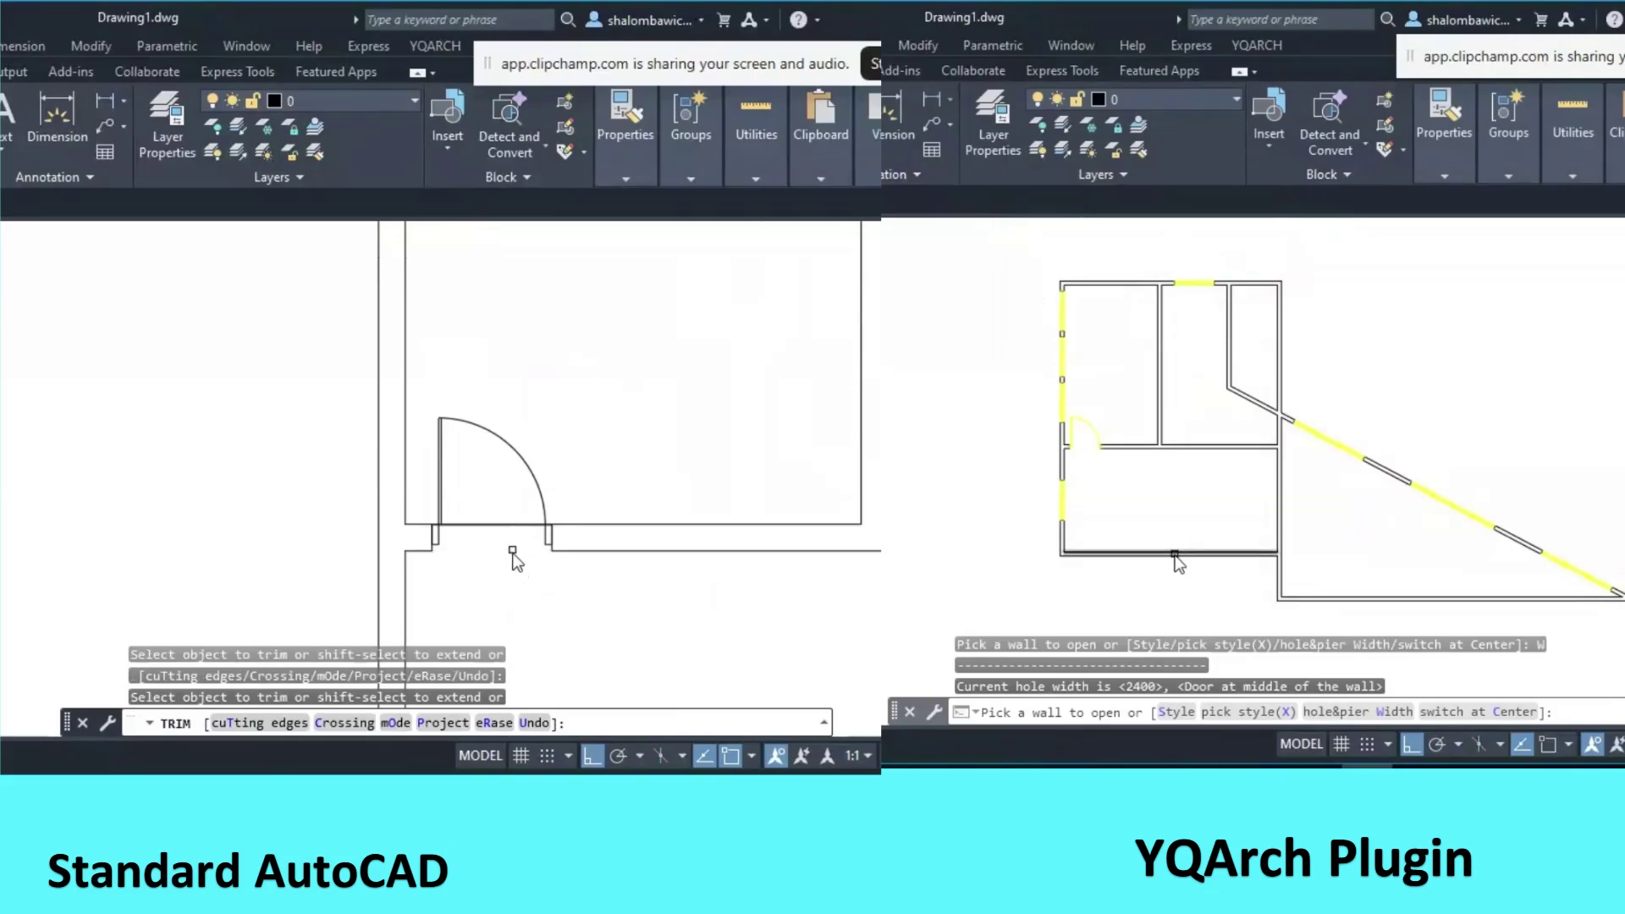
scroll(520, 563, down, 3)
click(1175, 552)
click(527, 565)
scroll(523, 520, up, 5)
scroll(525, 482, down, 8)
scroll(536, 465, up, 4)
key(Escape)
Start inserting window block w1, and place another YQArch double door in the lower room's right wall
text(i)
key(Return)
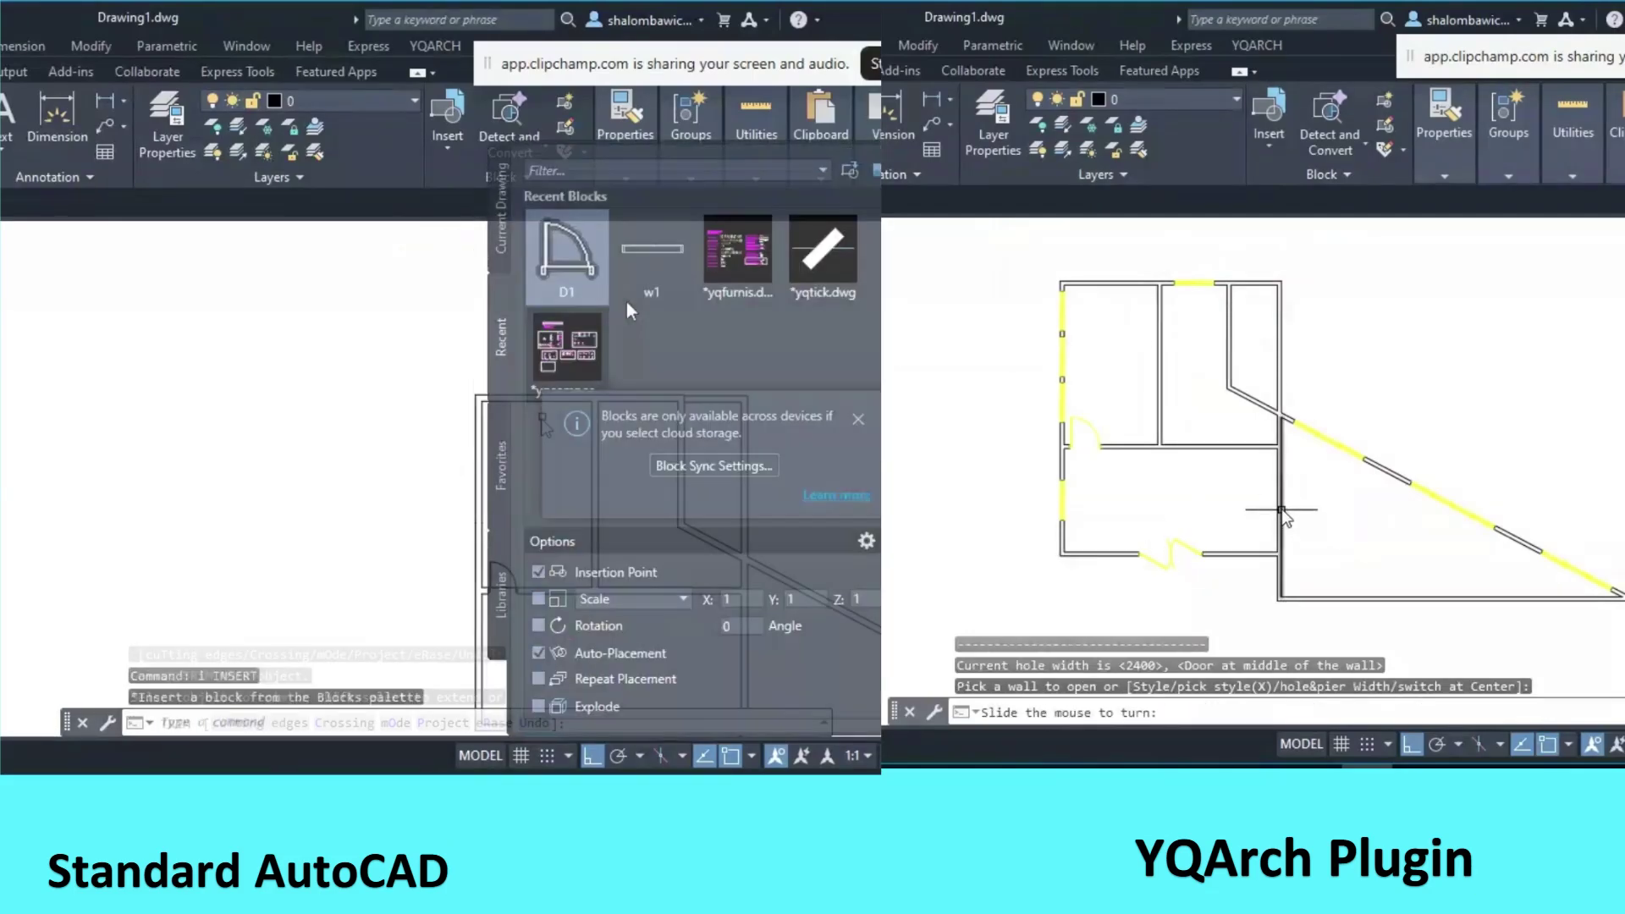
click(653, 254)
click(1285, 510)
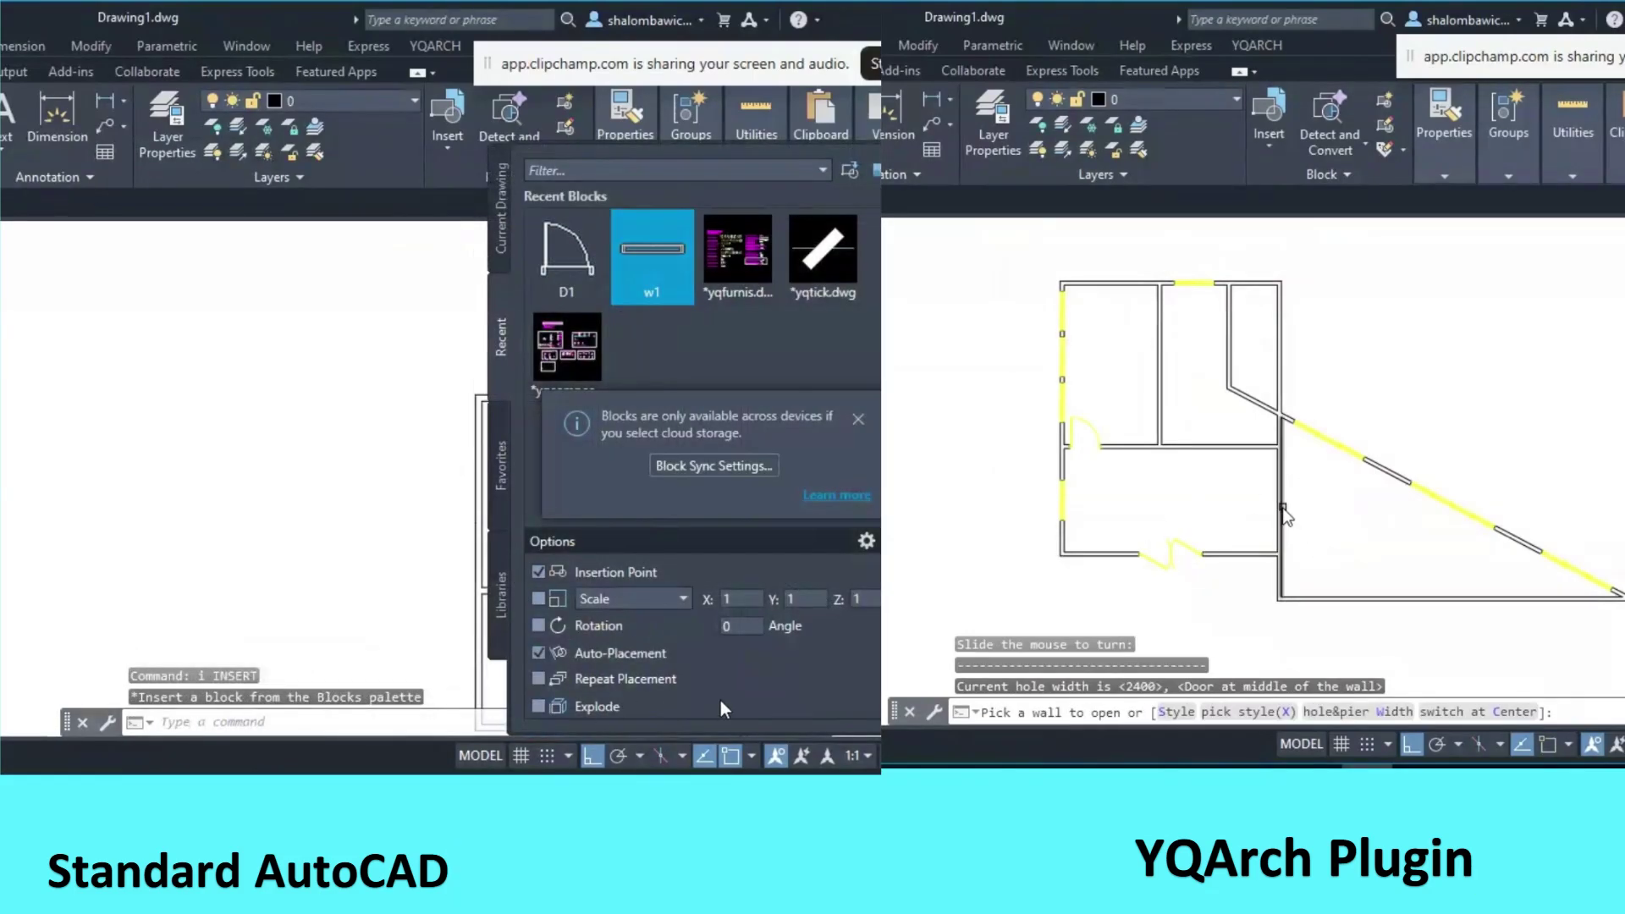
click(1285, 513)
click(1390, 540)
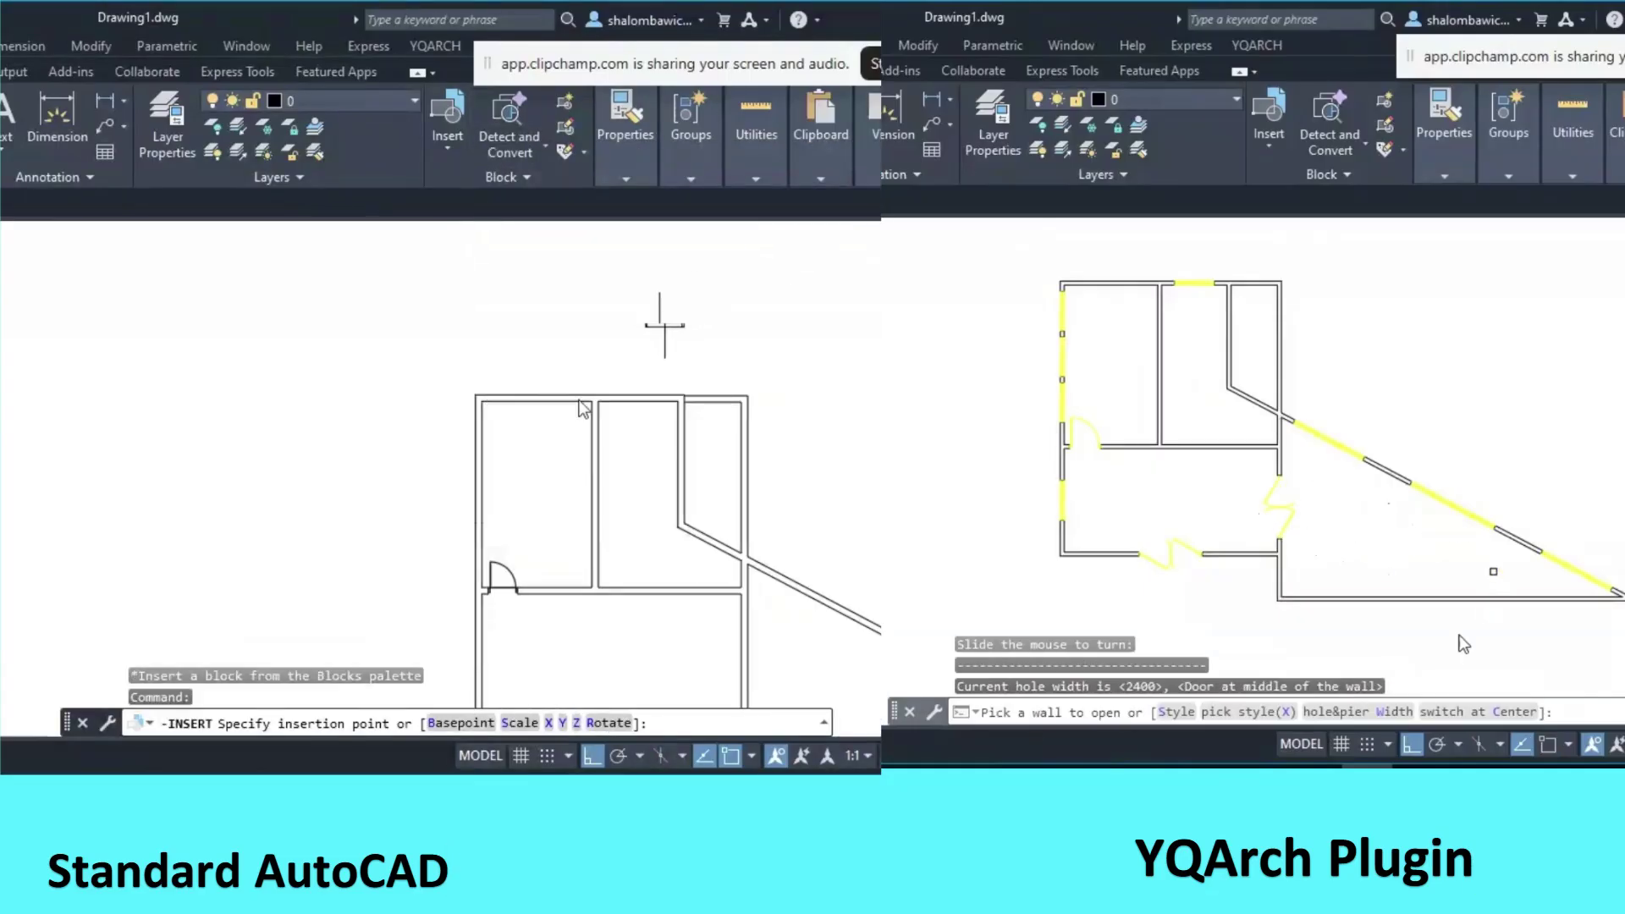
Place centred 1500 YQArch windows on both sides of the double door in the lower room's bottom wall
scroll(508, 428, up, 4)
scroll(507, 437, up, 2)
text(a)
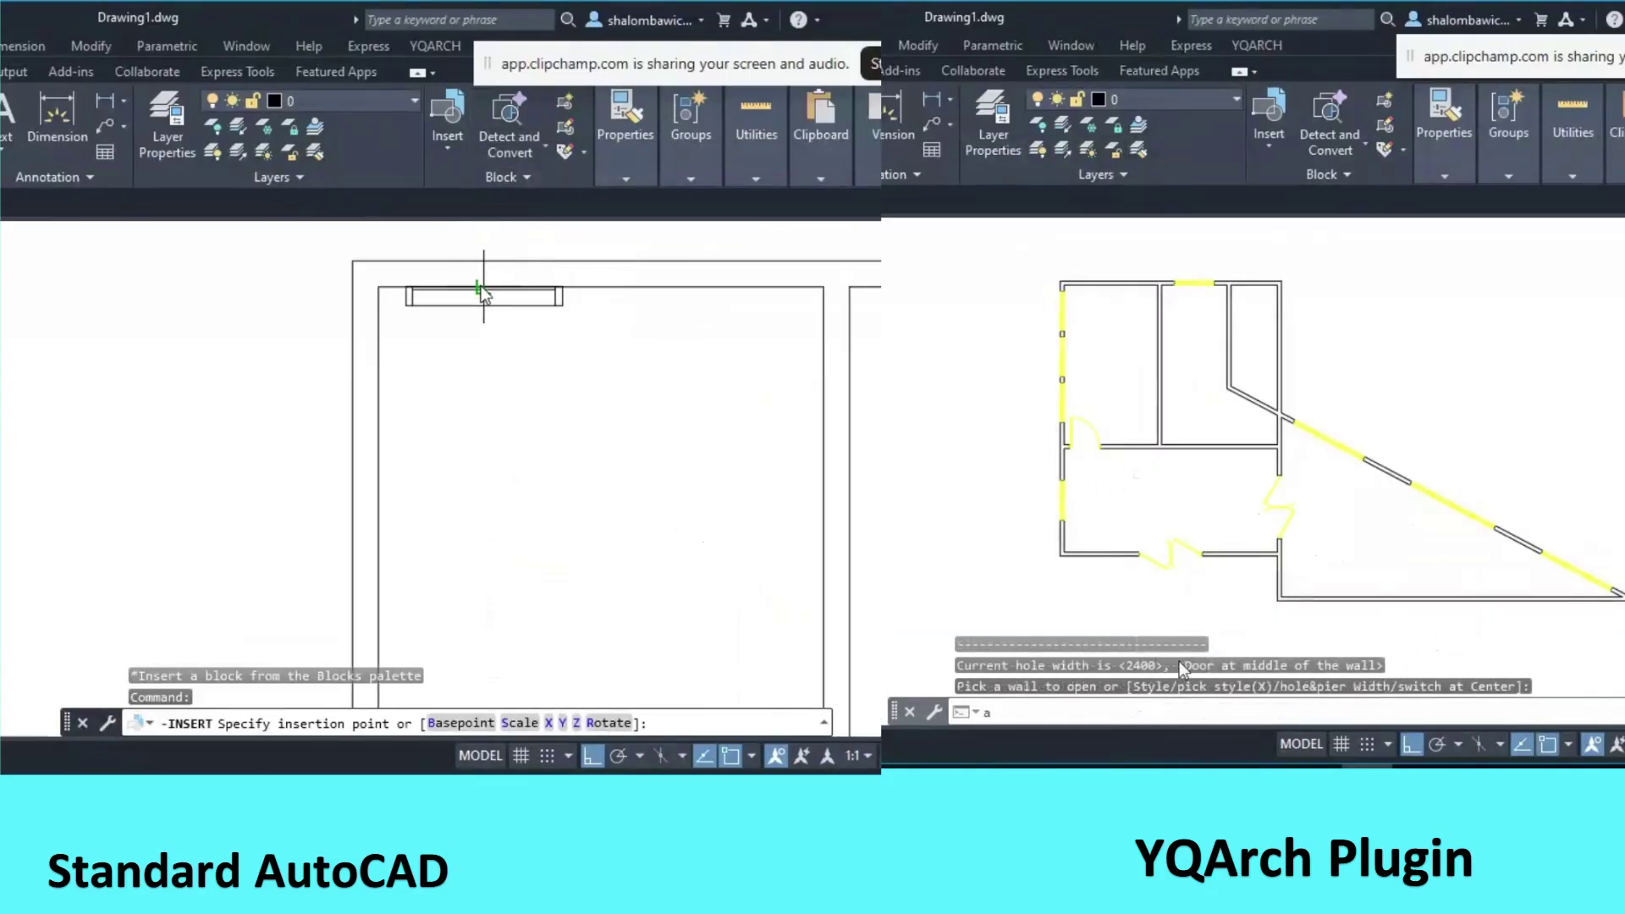
text(w)
key(Return)
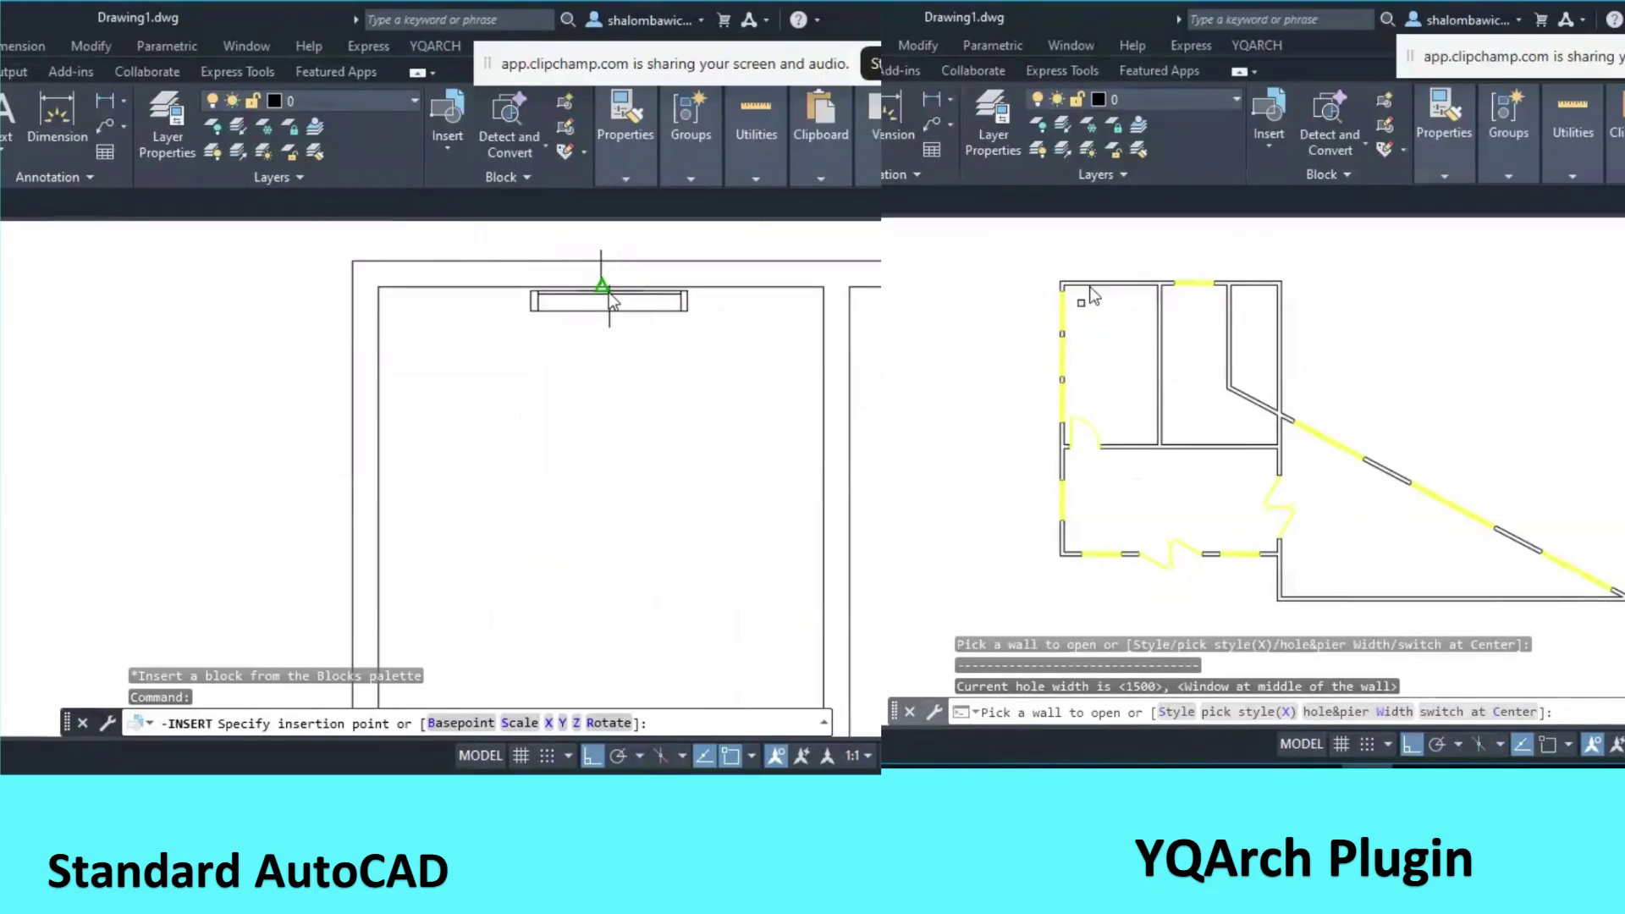
Insert window block w1 at the midpoint of the upper-left room's top wall, and open the YQArch door style choices
text(ad)
key(Return)
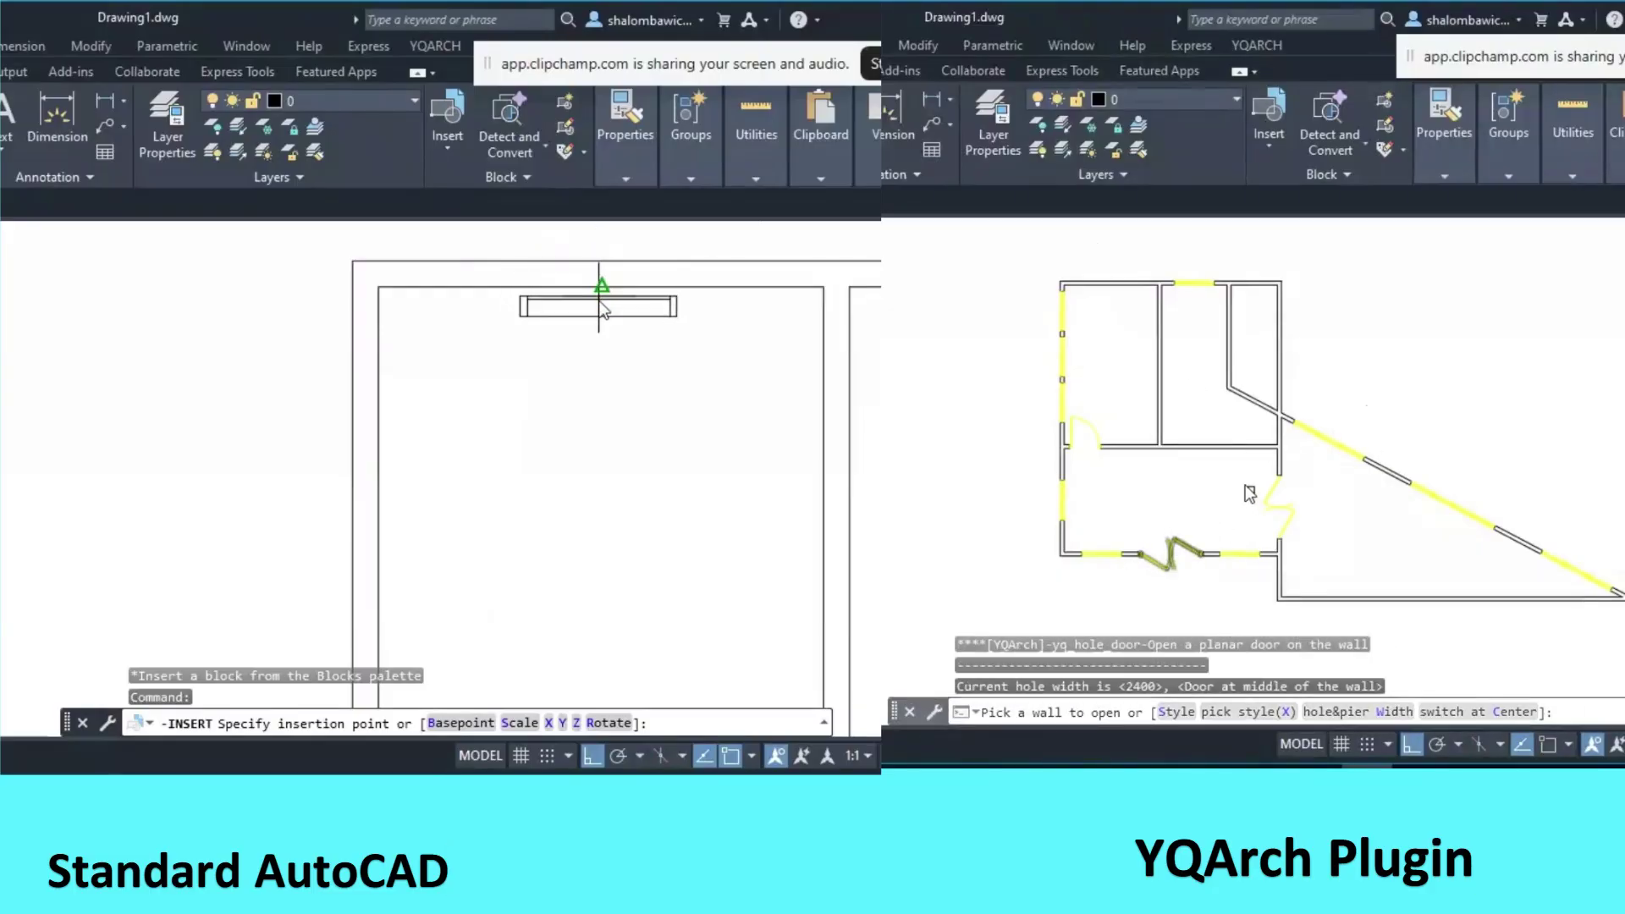
text(S)
click(602, 288)
key(Return)
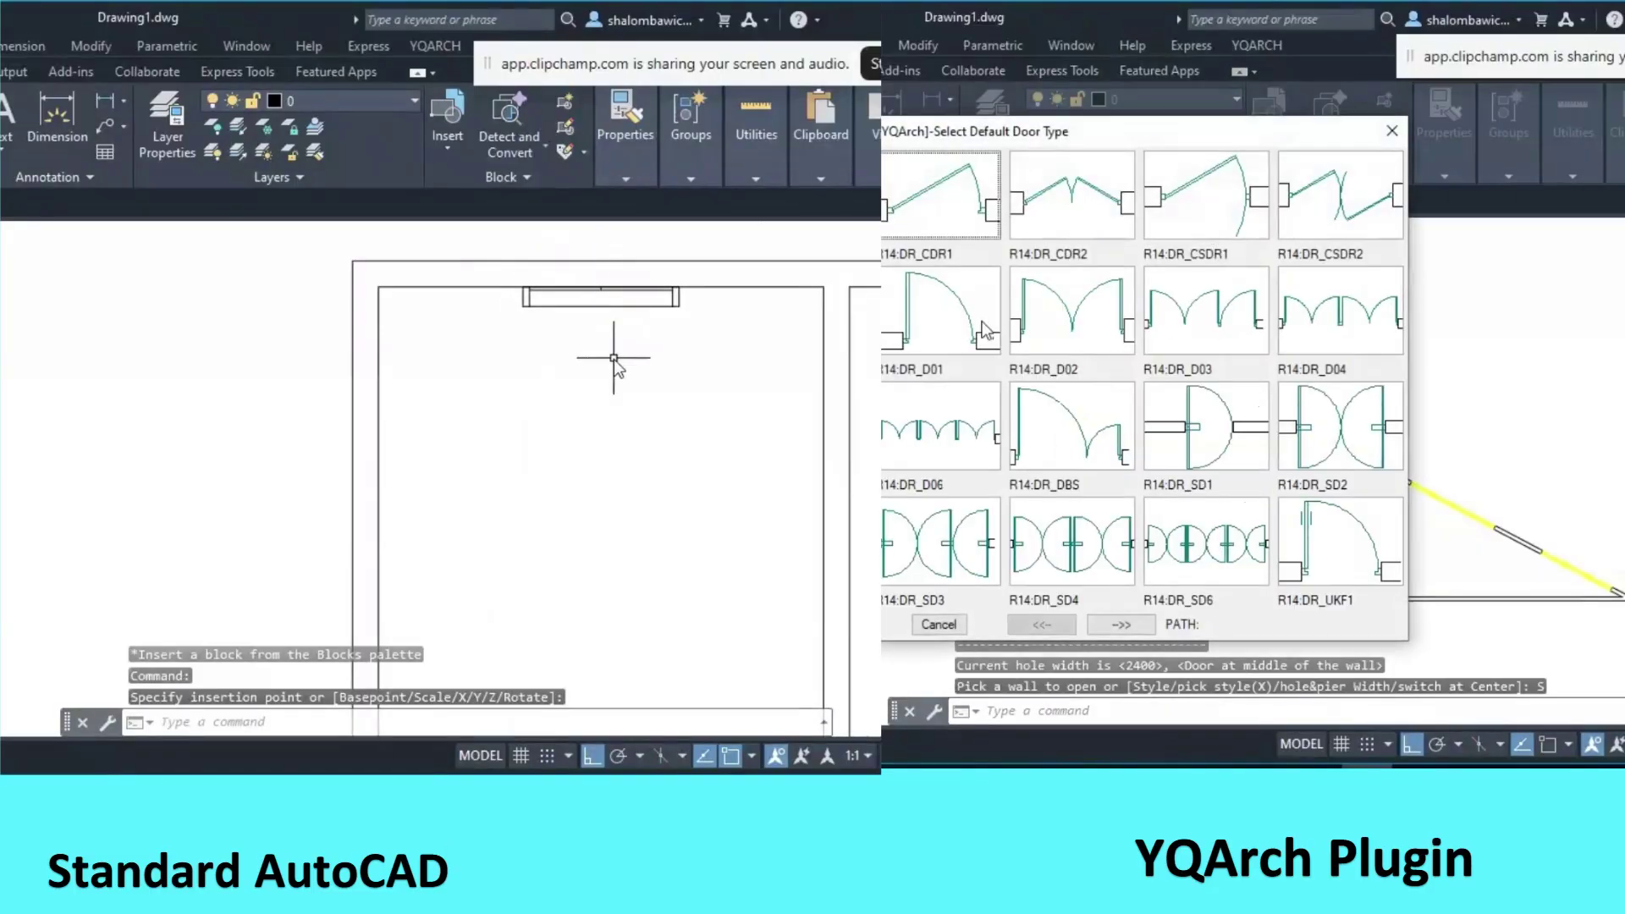
Move window w1 into the top wall's thickness, and place a 1200 R14:DR_D01 YQArch door with a 500 pier near the horizontal partition's right end
text(m)
key(Return)
click(638, 352)
click(528, 303)
click(958, 301)
key(Return)
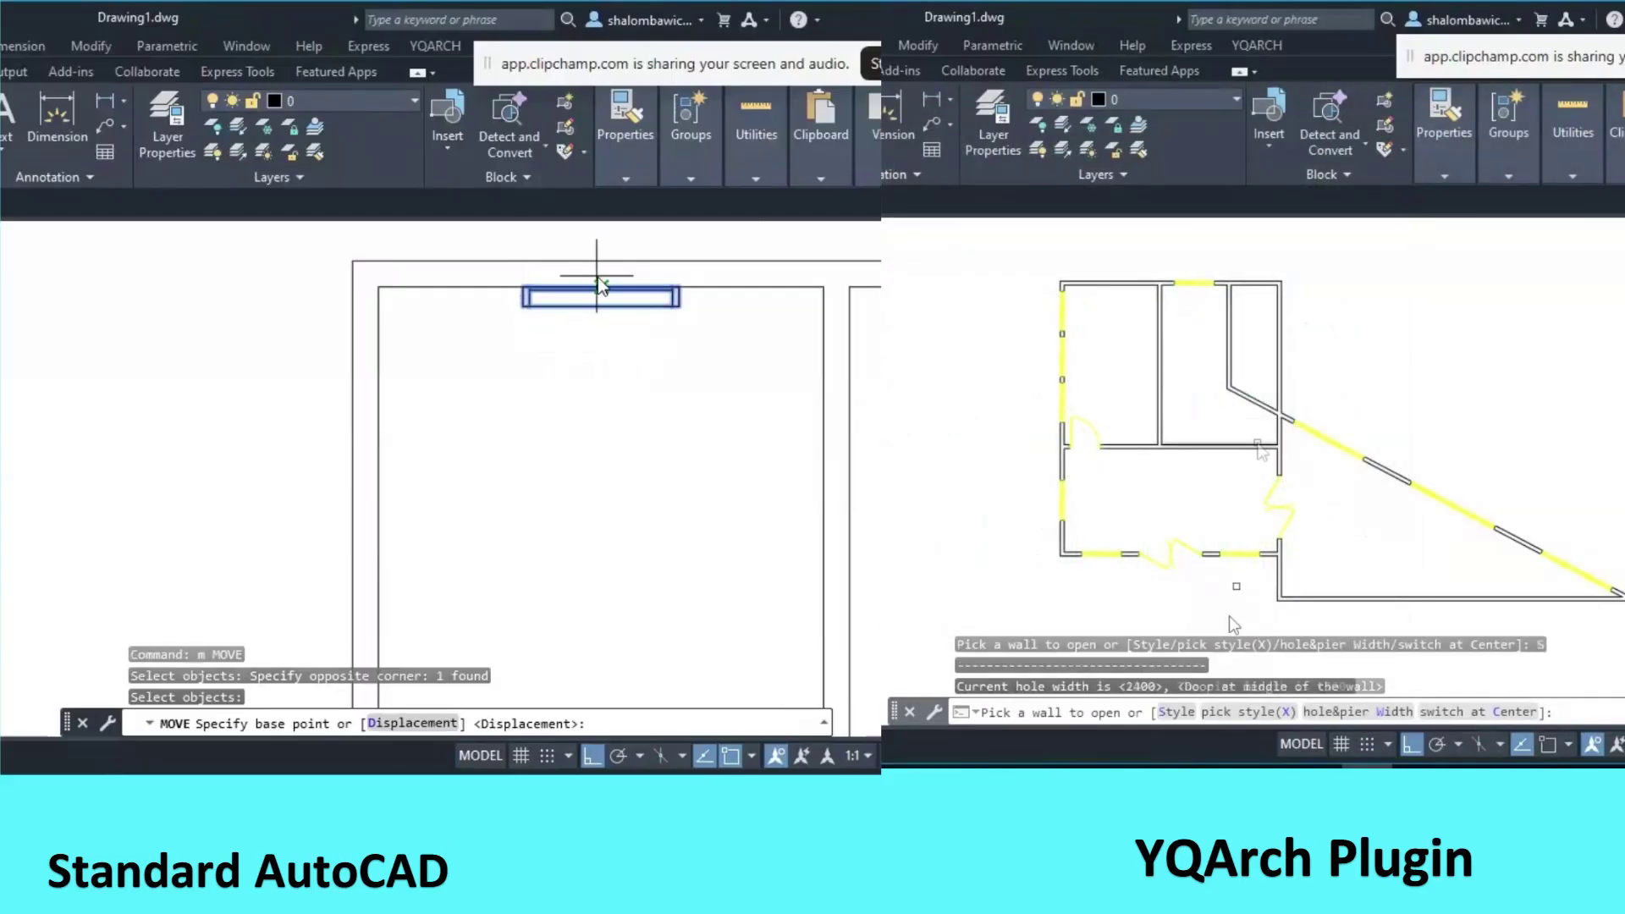
click(1259, 444)
click(601, 288)
click(602, 269)
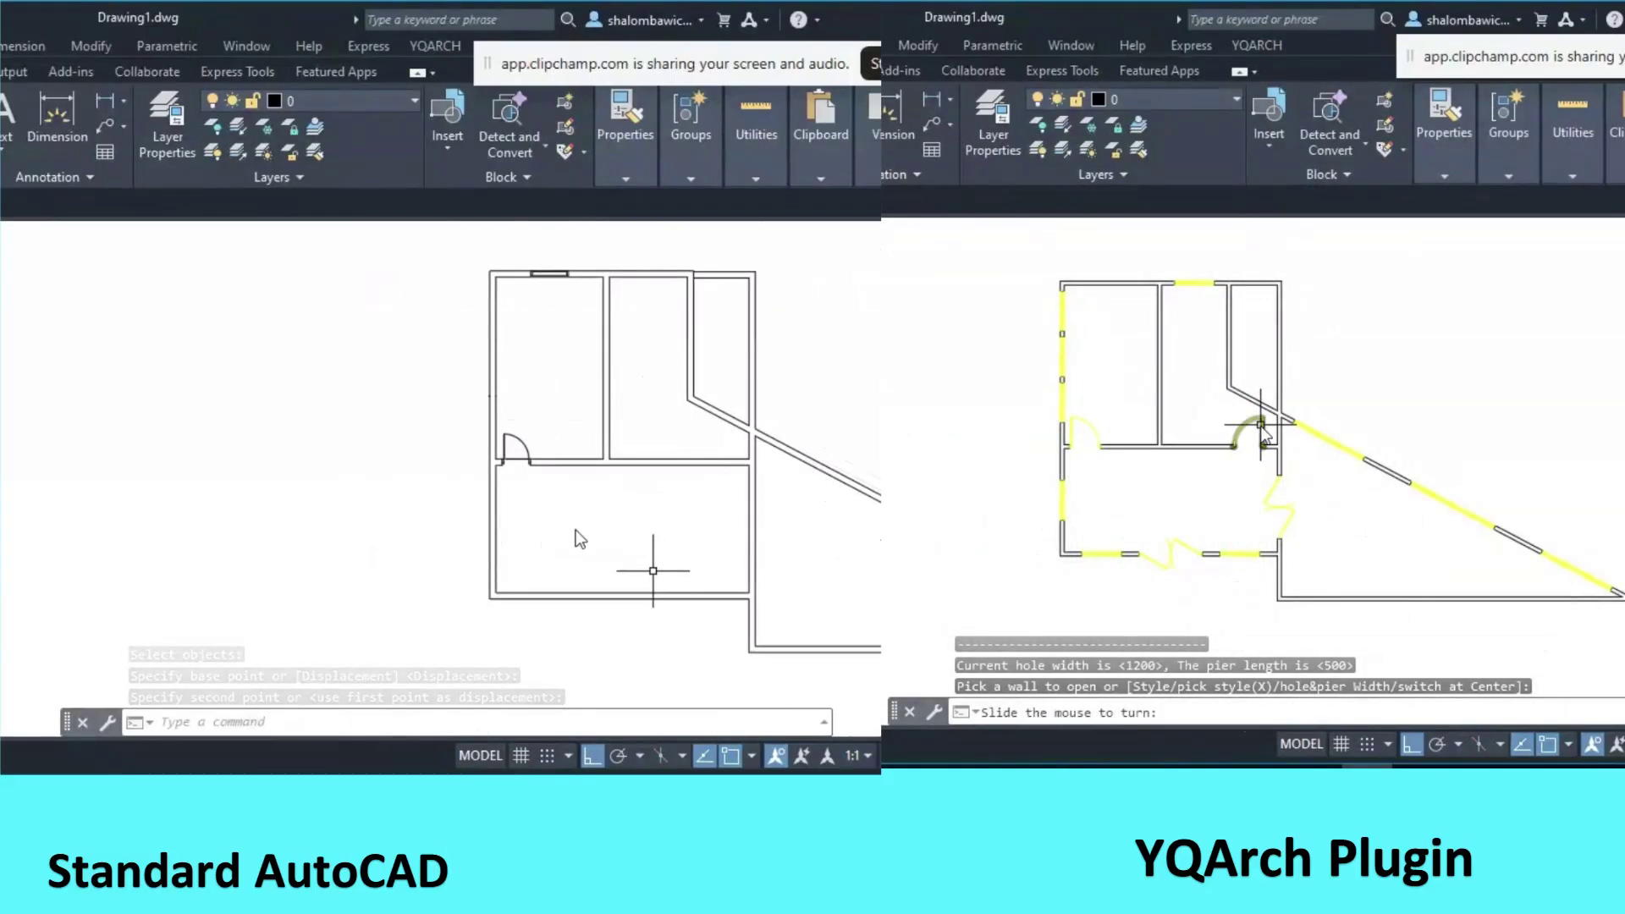
middle_drag(653, 570, 442, 542)
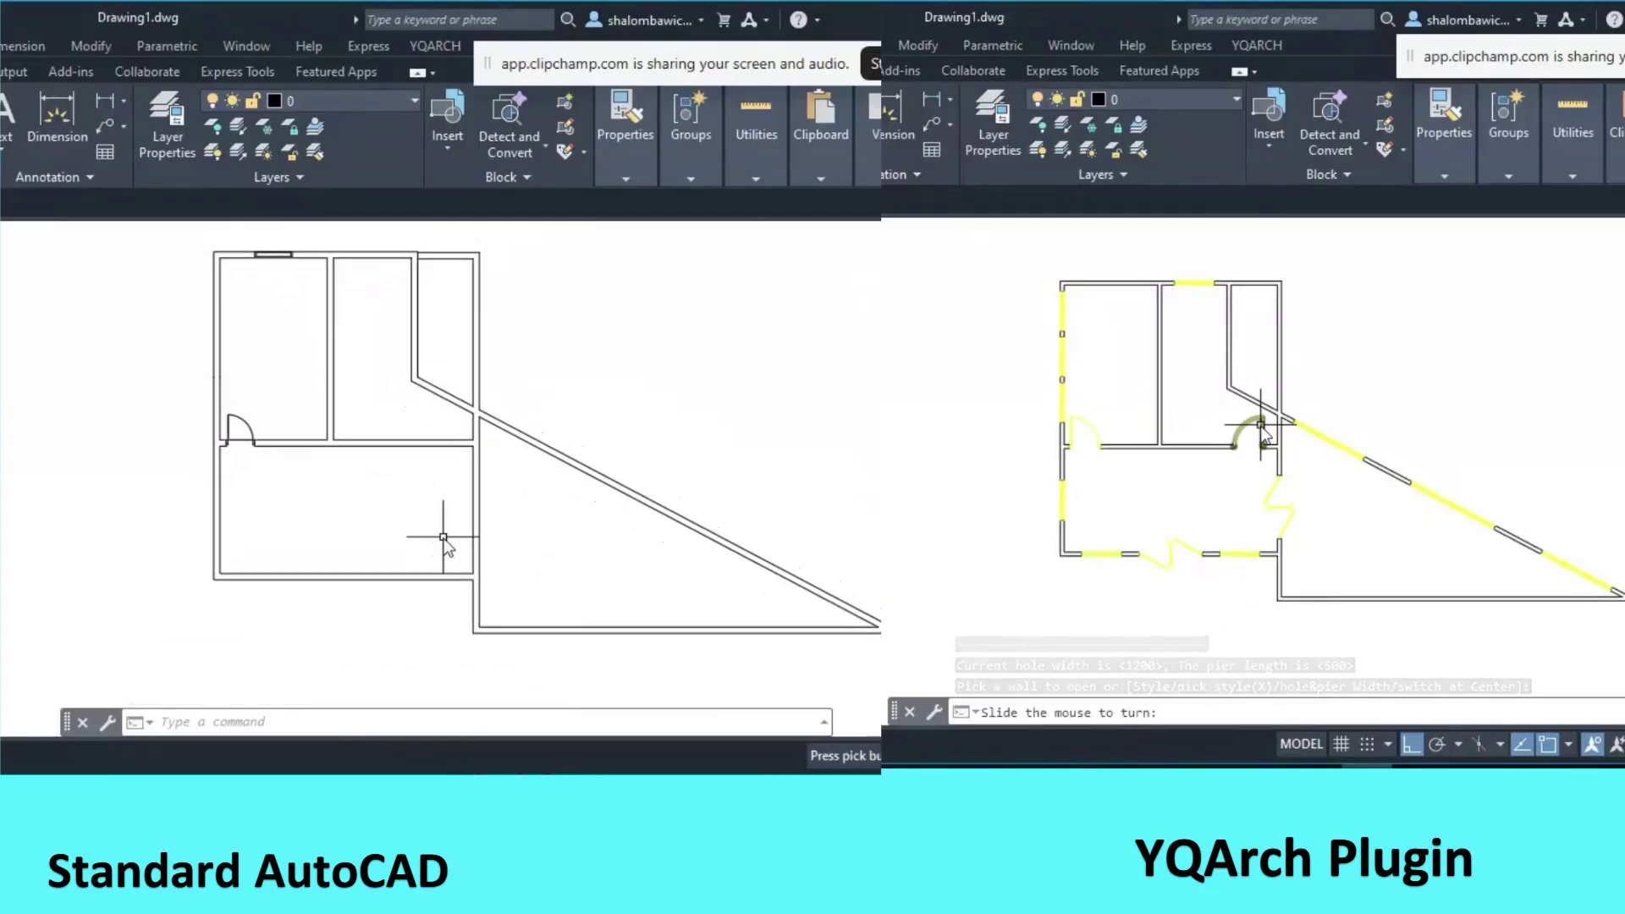
text(http://www.yqarch.cn)
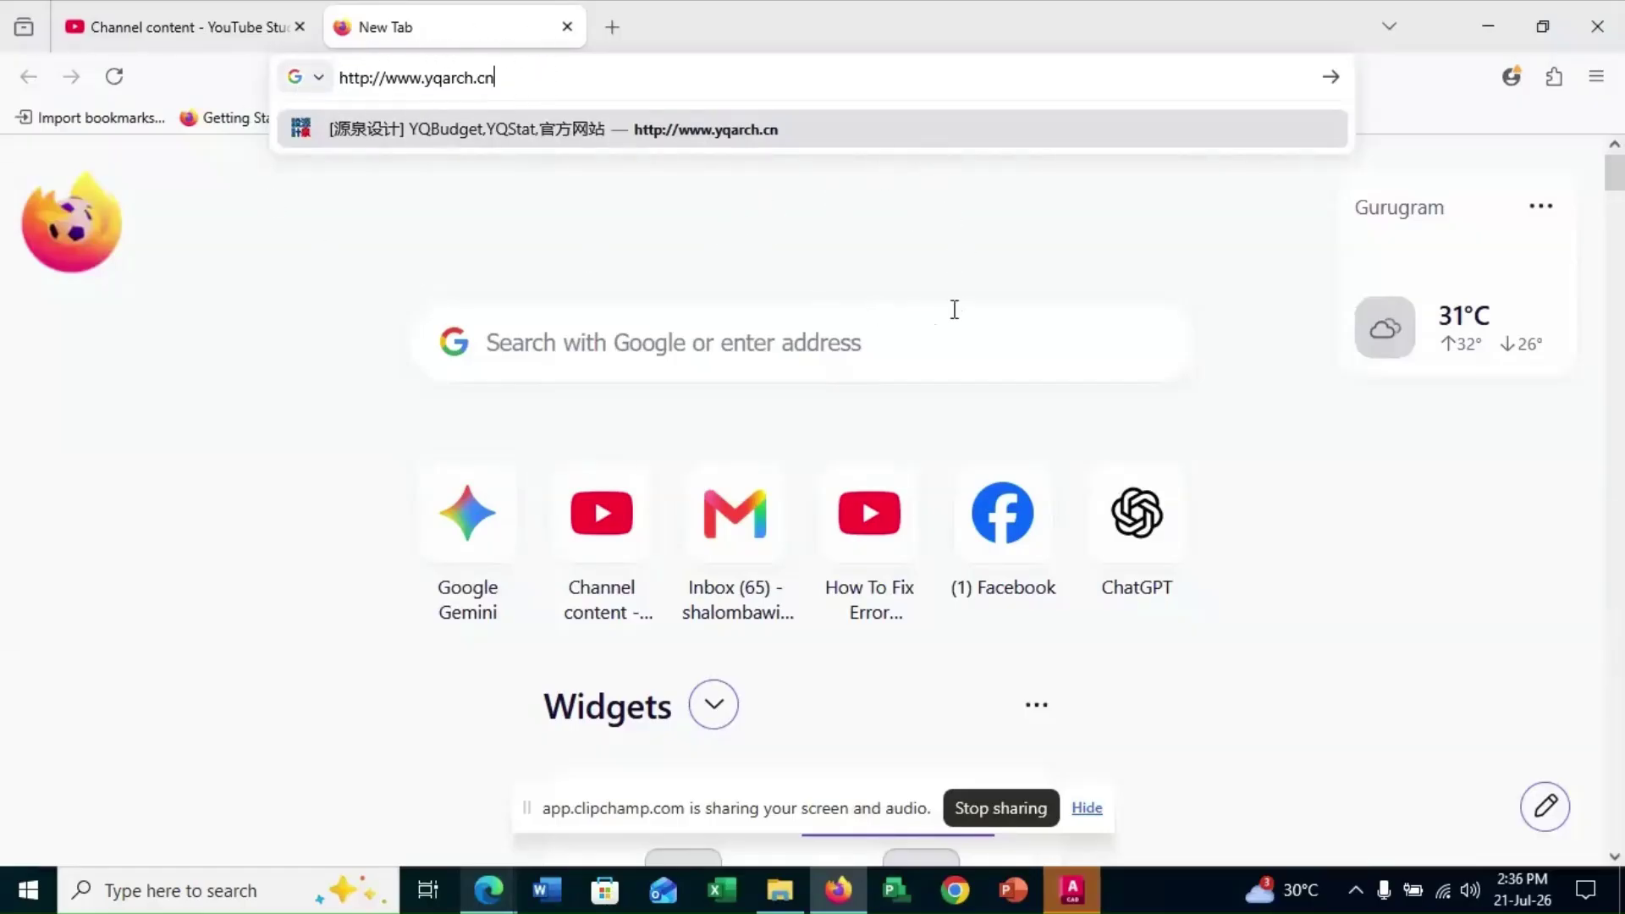
key(Return)
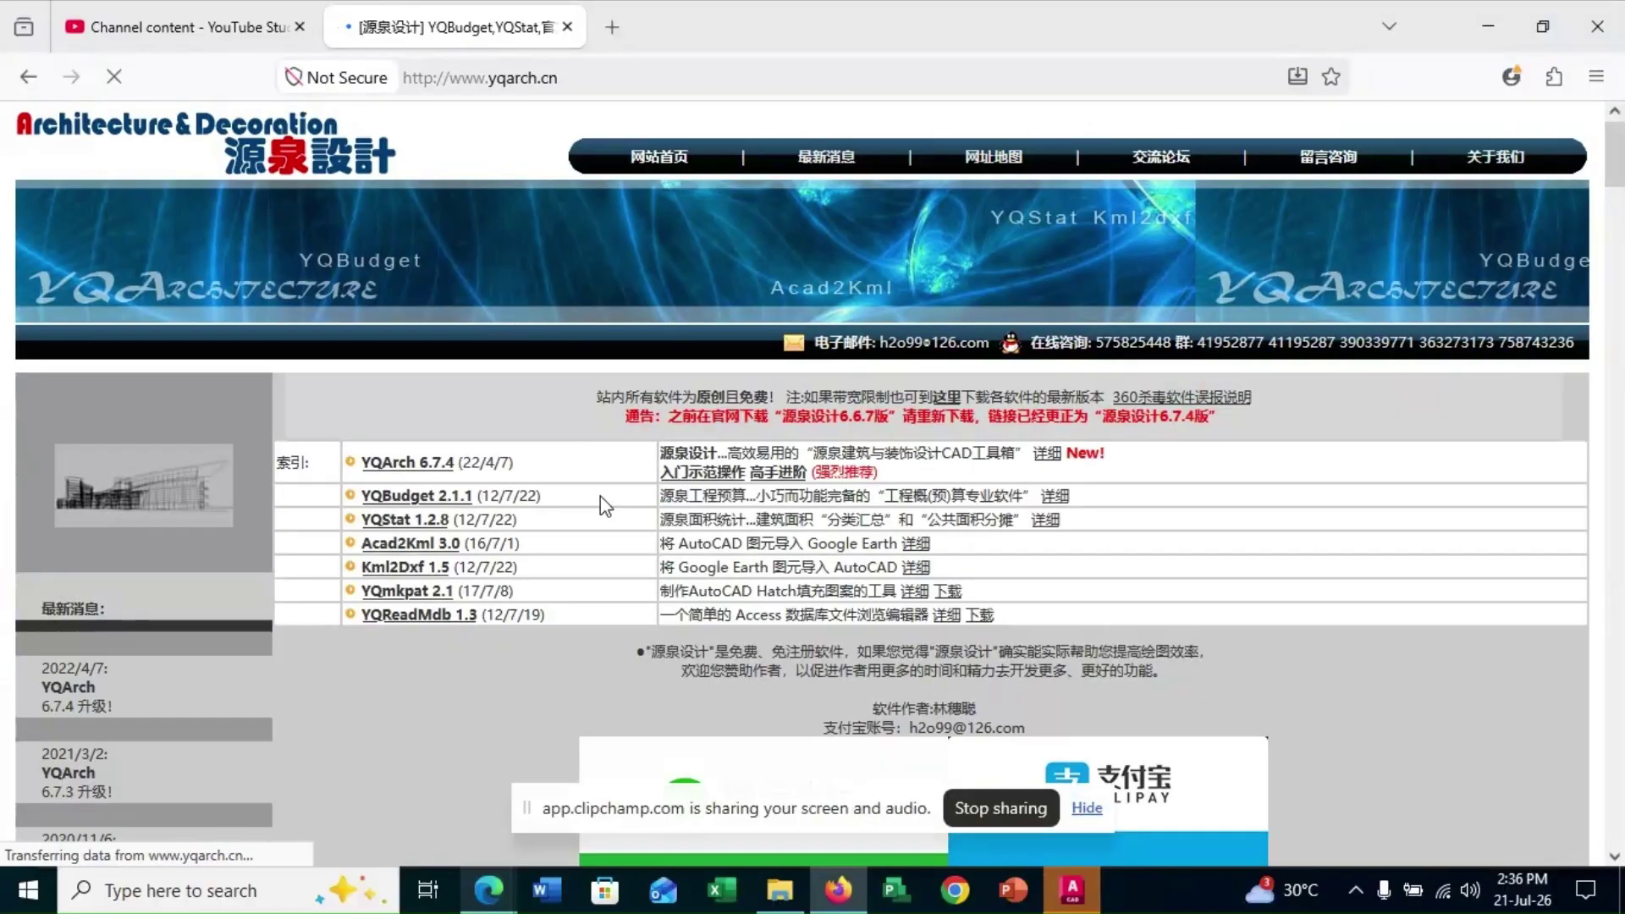
scroll(622, 343, down, 2)
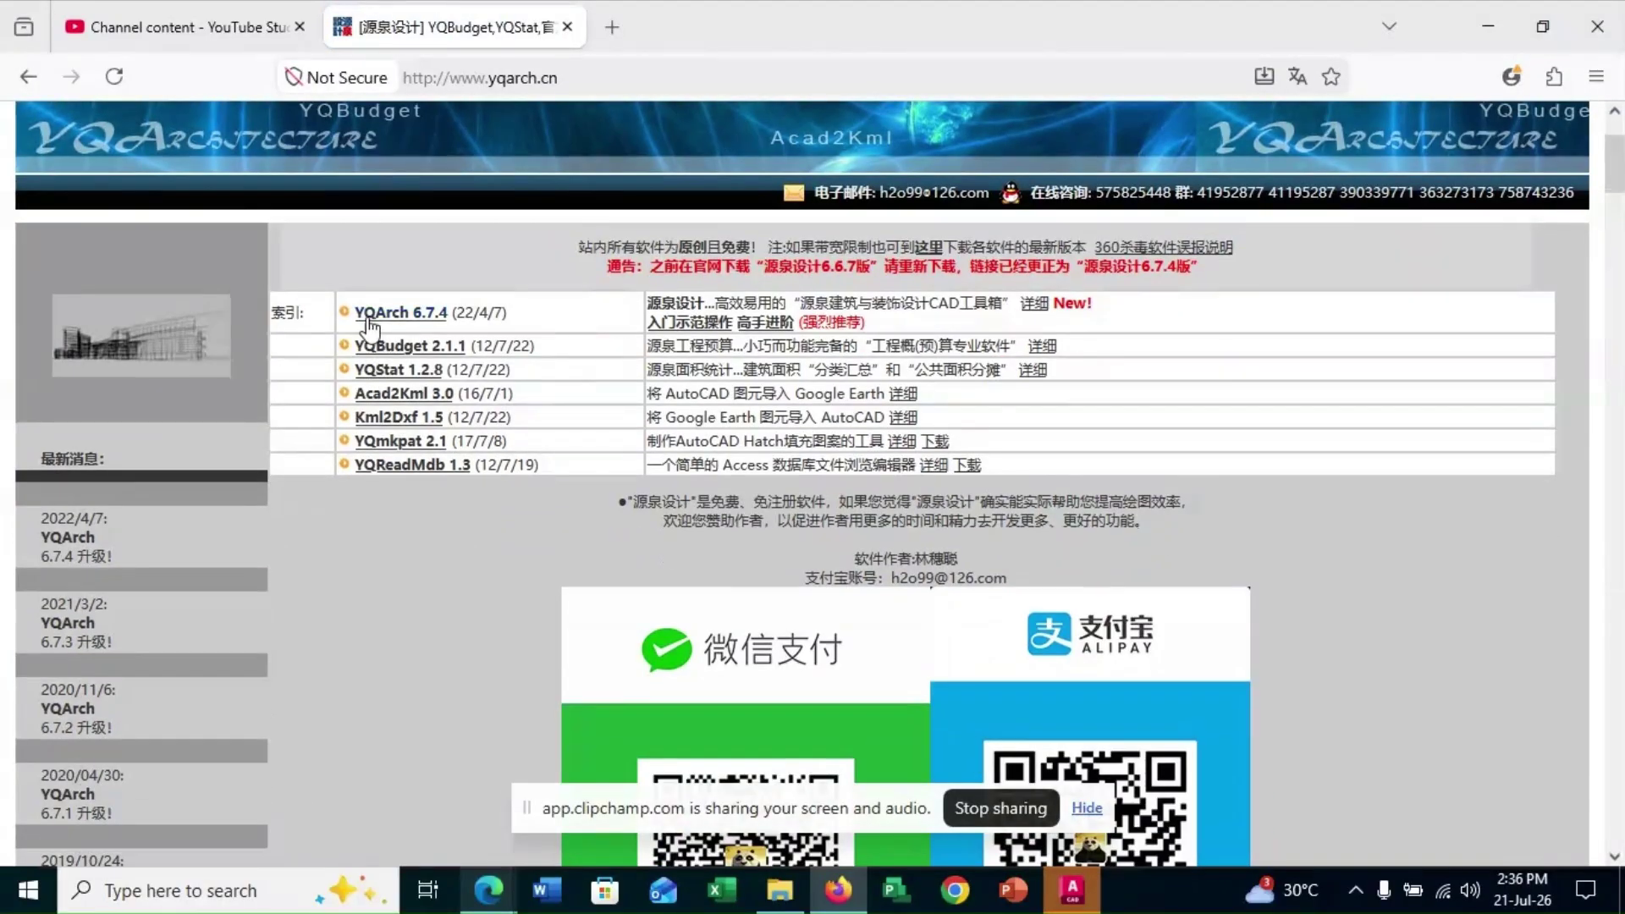
Download the Simplified Chinese/English edition of YQArch v6.7.4 and open the Downloads folder in a maximized File Explorer window
click(416, 315)
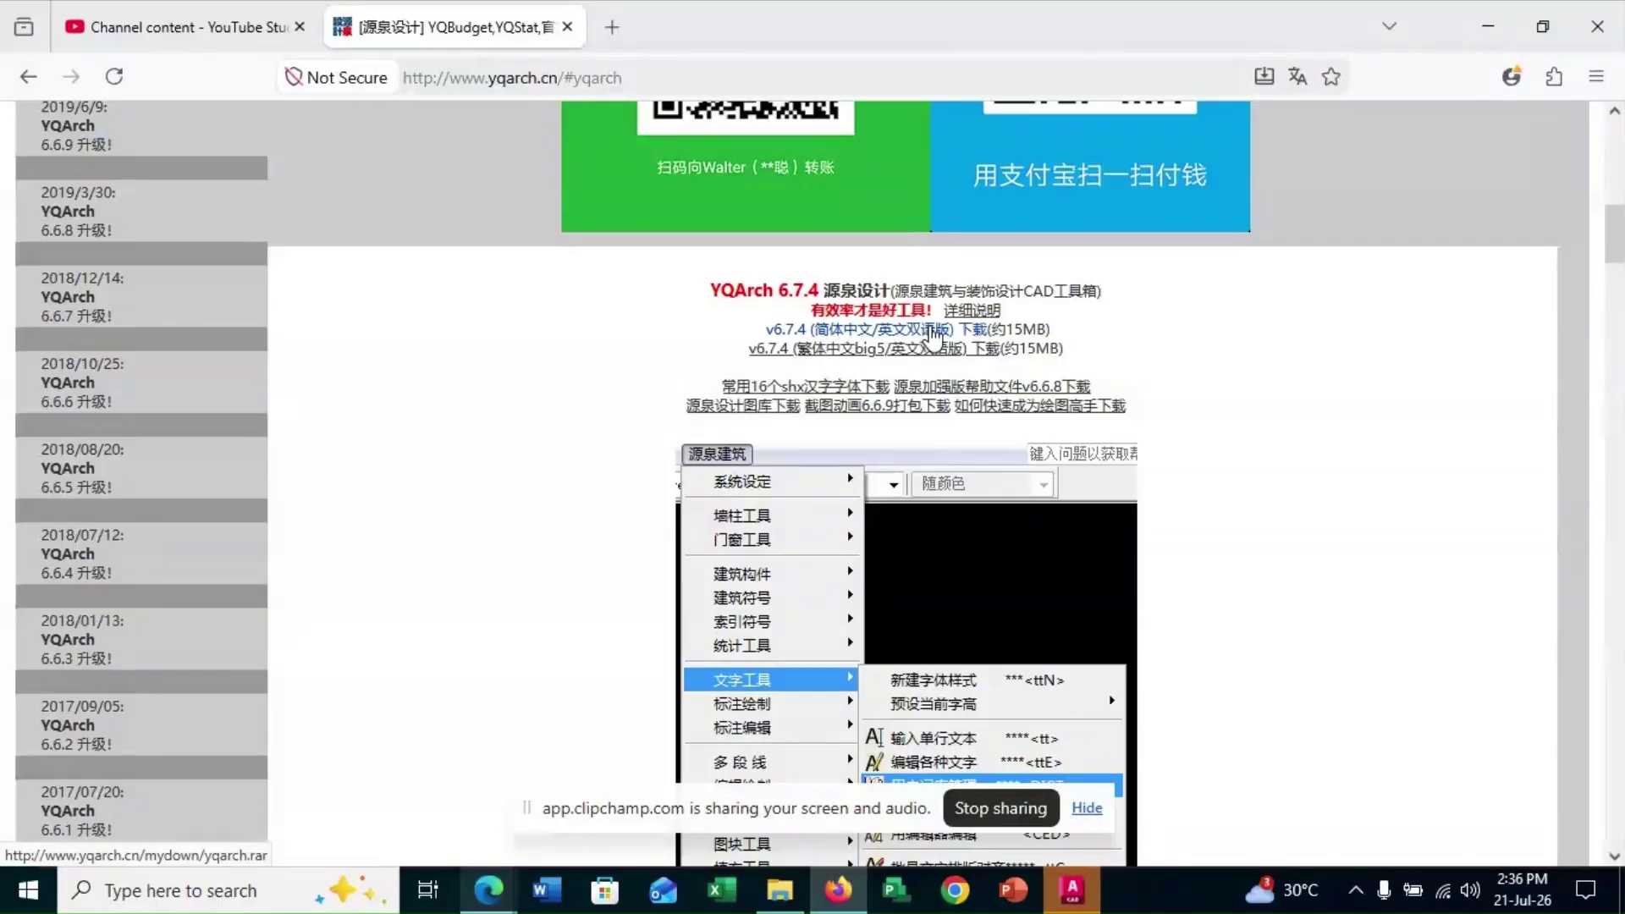
click(825, 332)
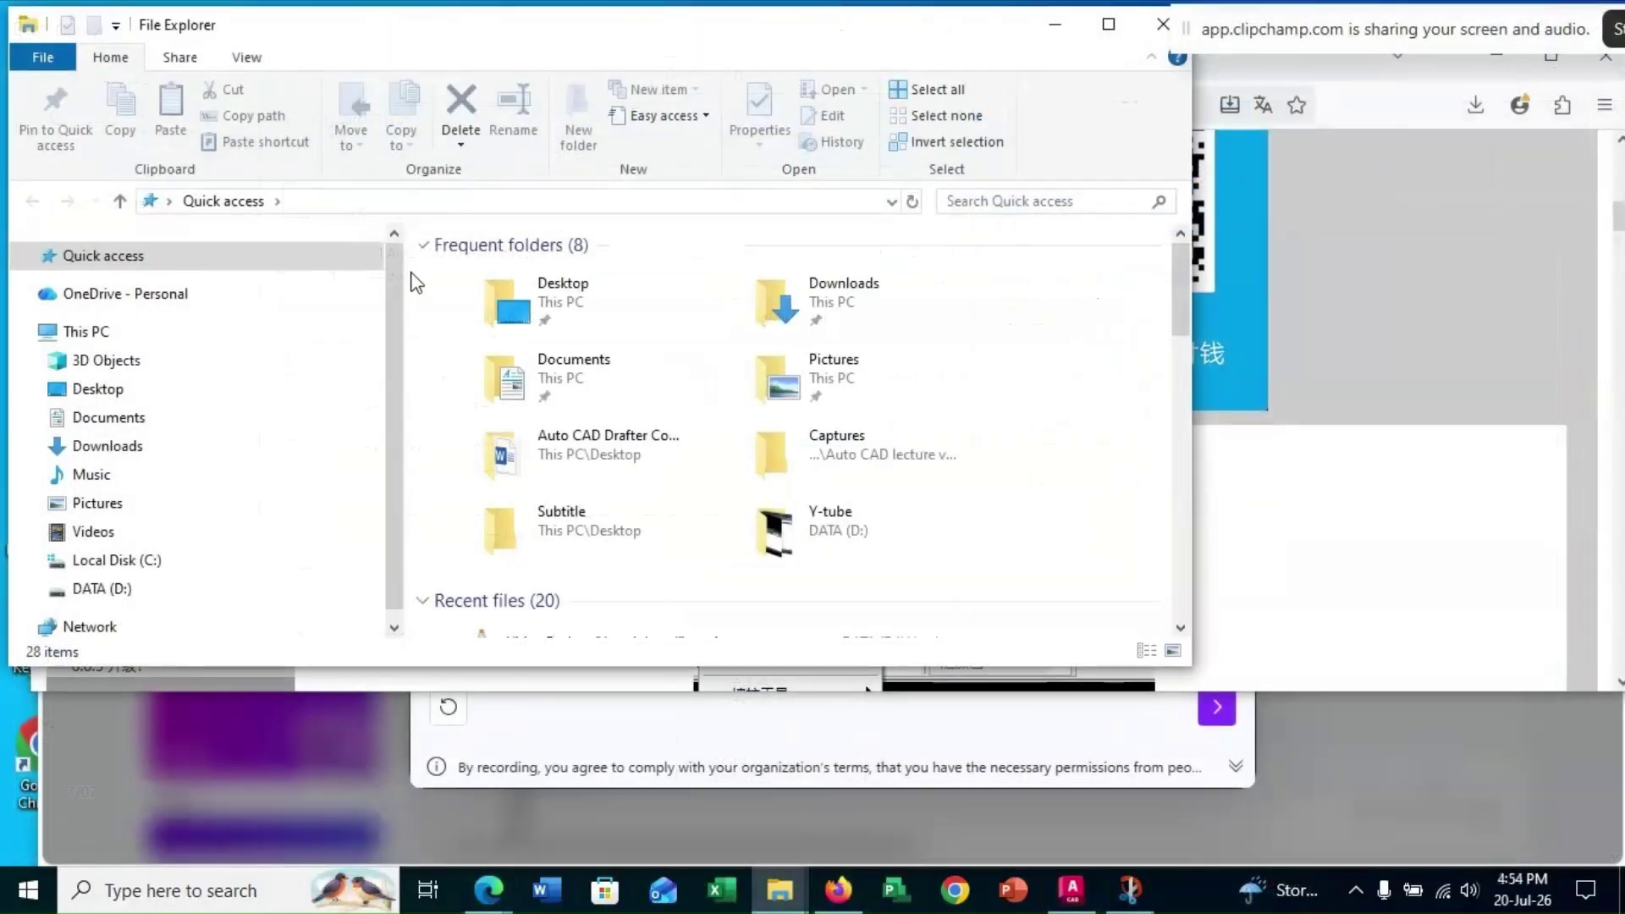
click(153, 561)
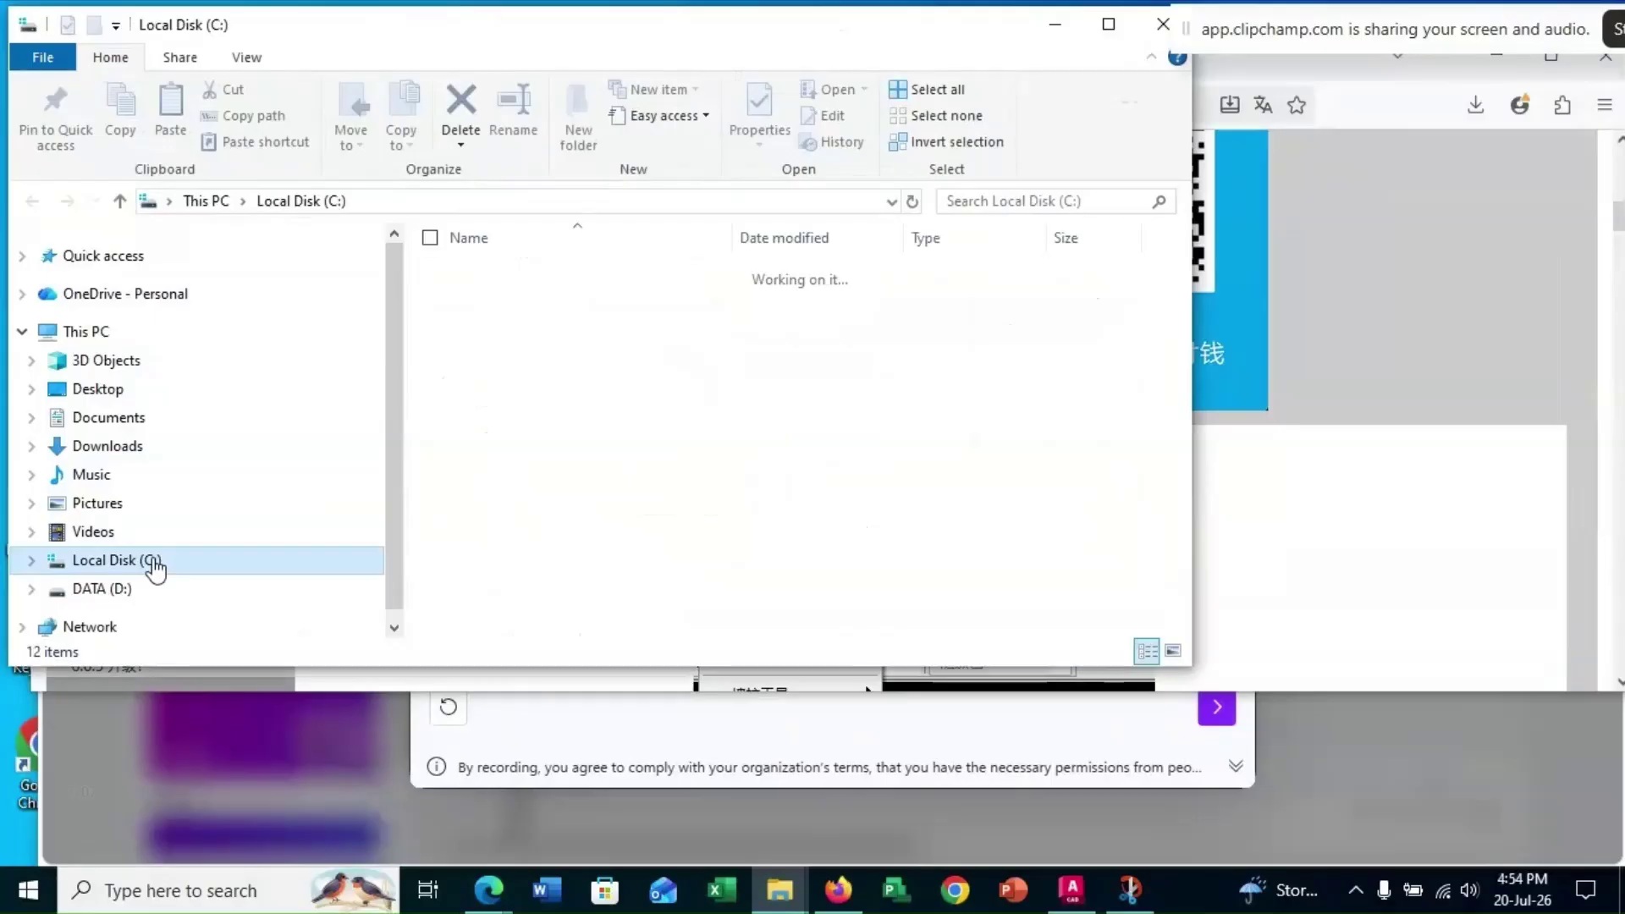
click(102, 449)
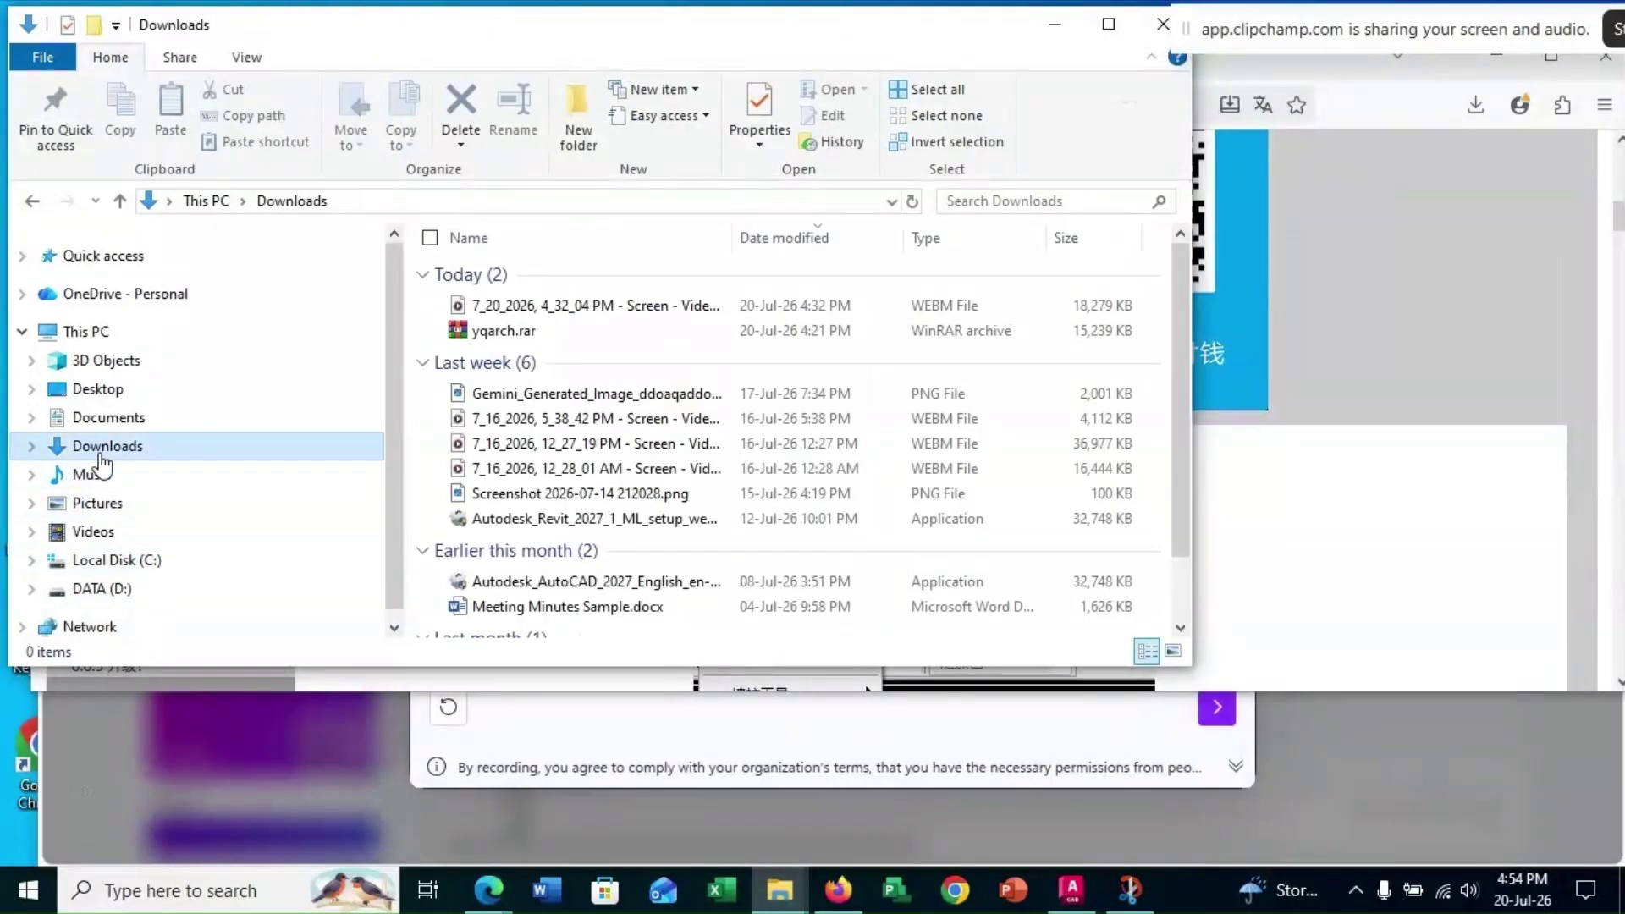
click(1109, 28)
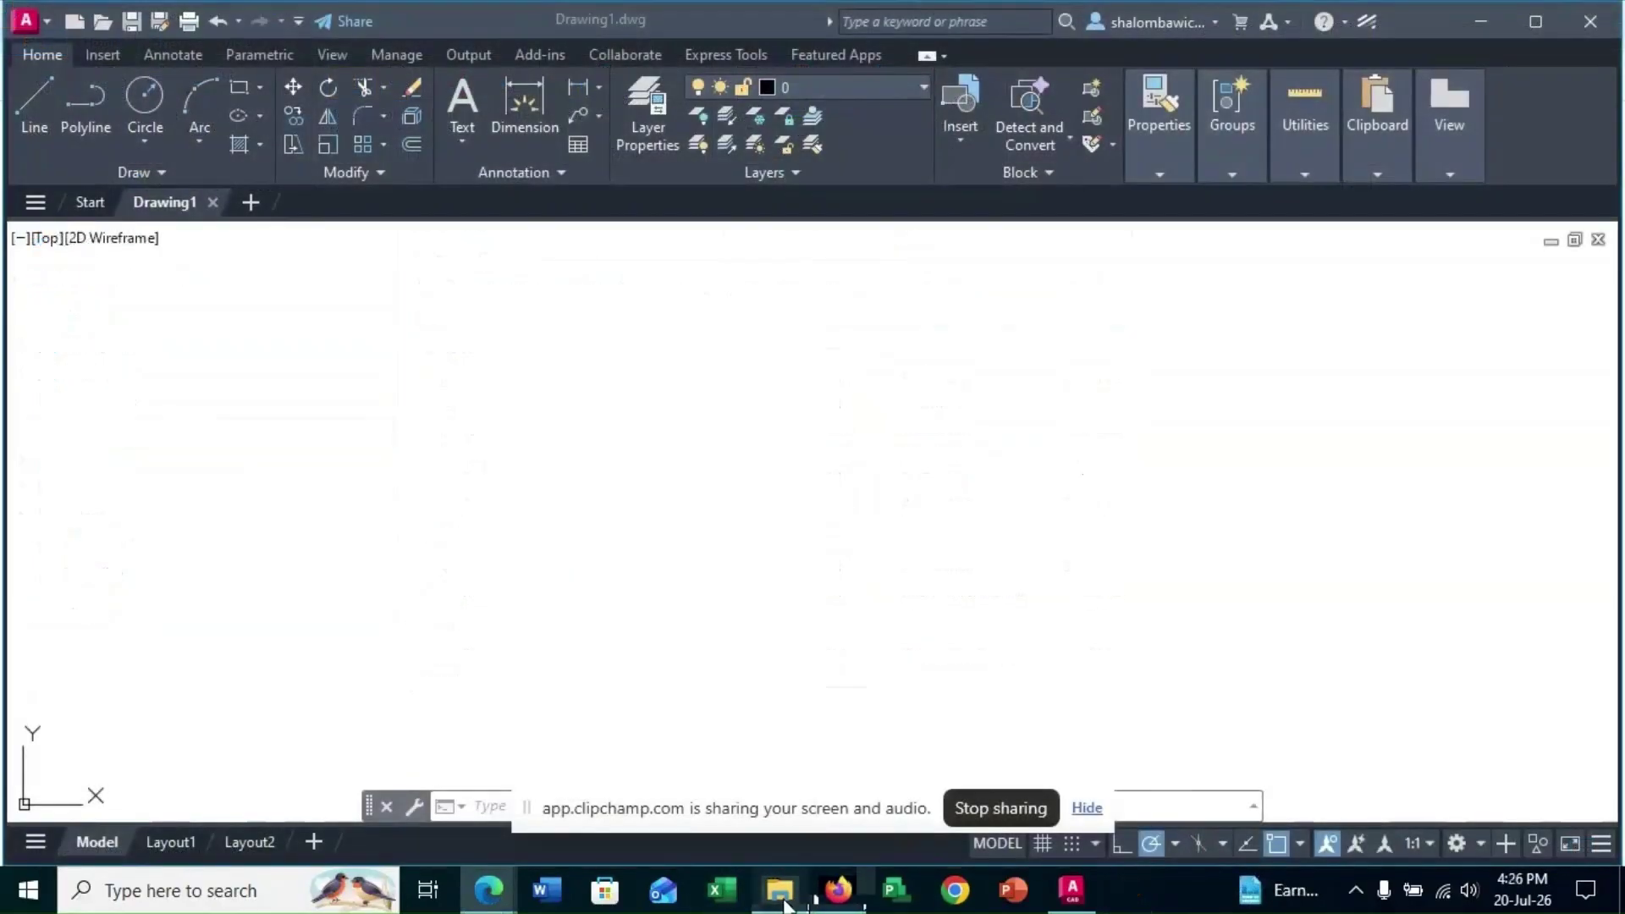
Extract yqarch.rar directly into the Downloads folder and open the sys subfolder of the extracted YQArch folder
click(786, 902)
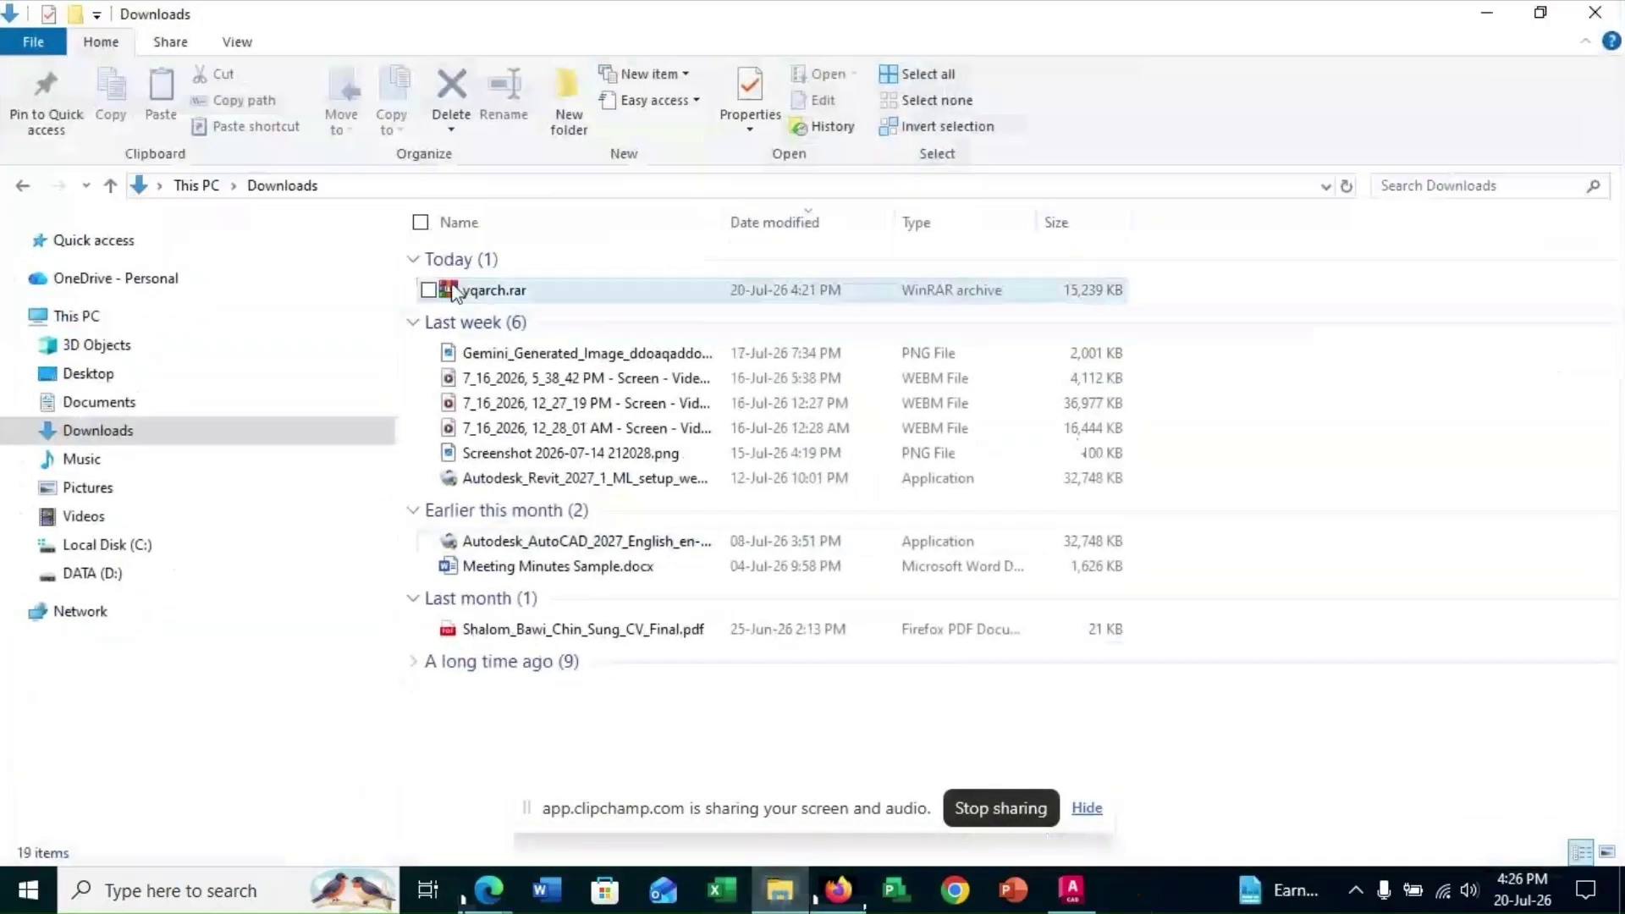
right_click(511, 298)
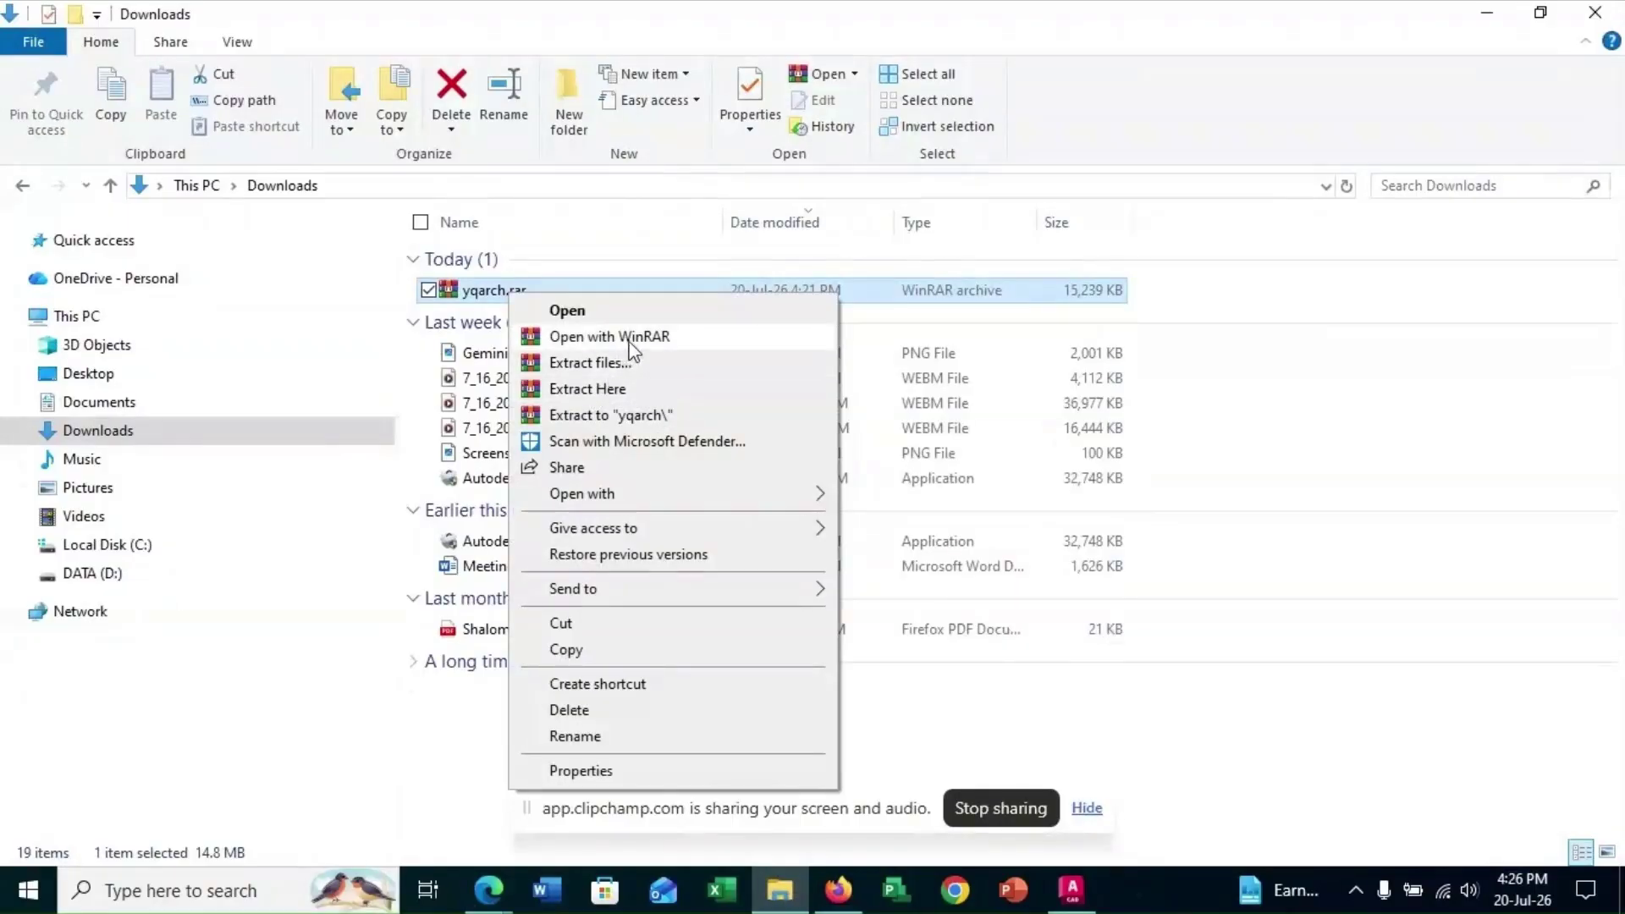
click(636, 389)
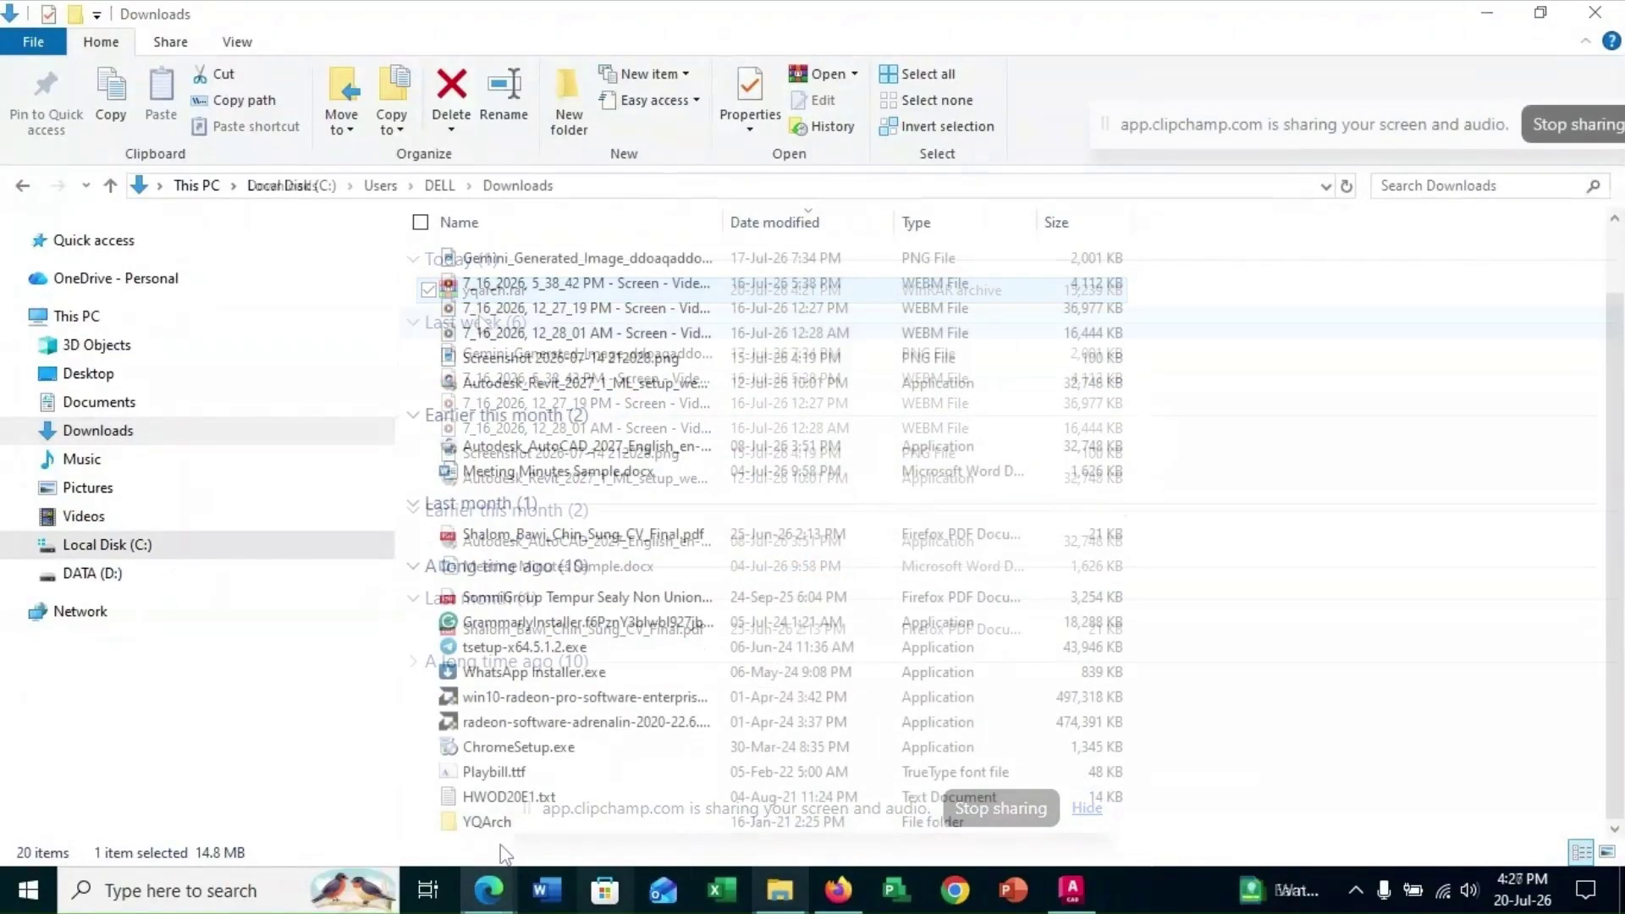
double_click(508, 825)
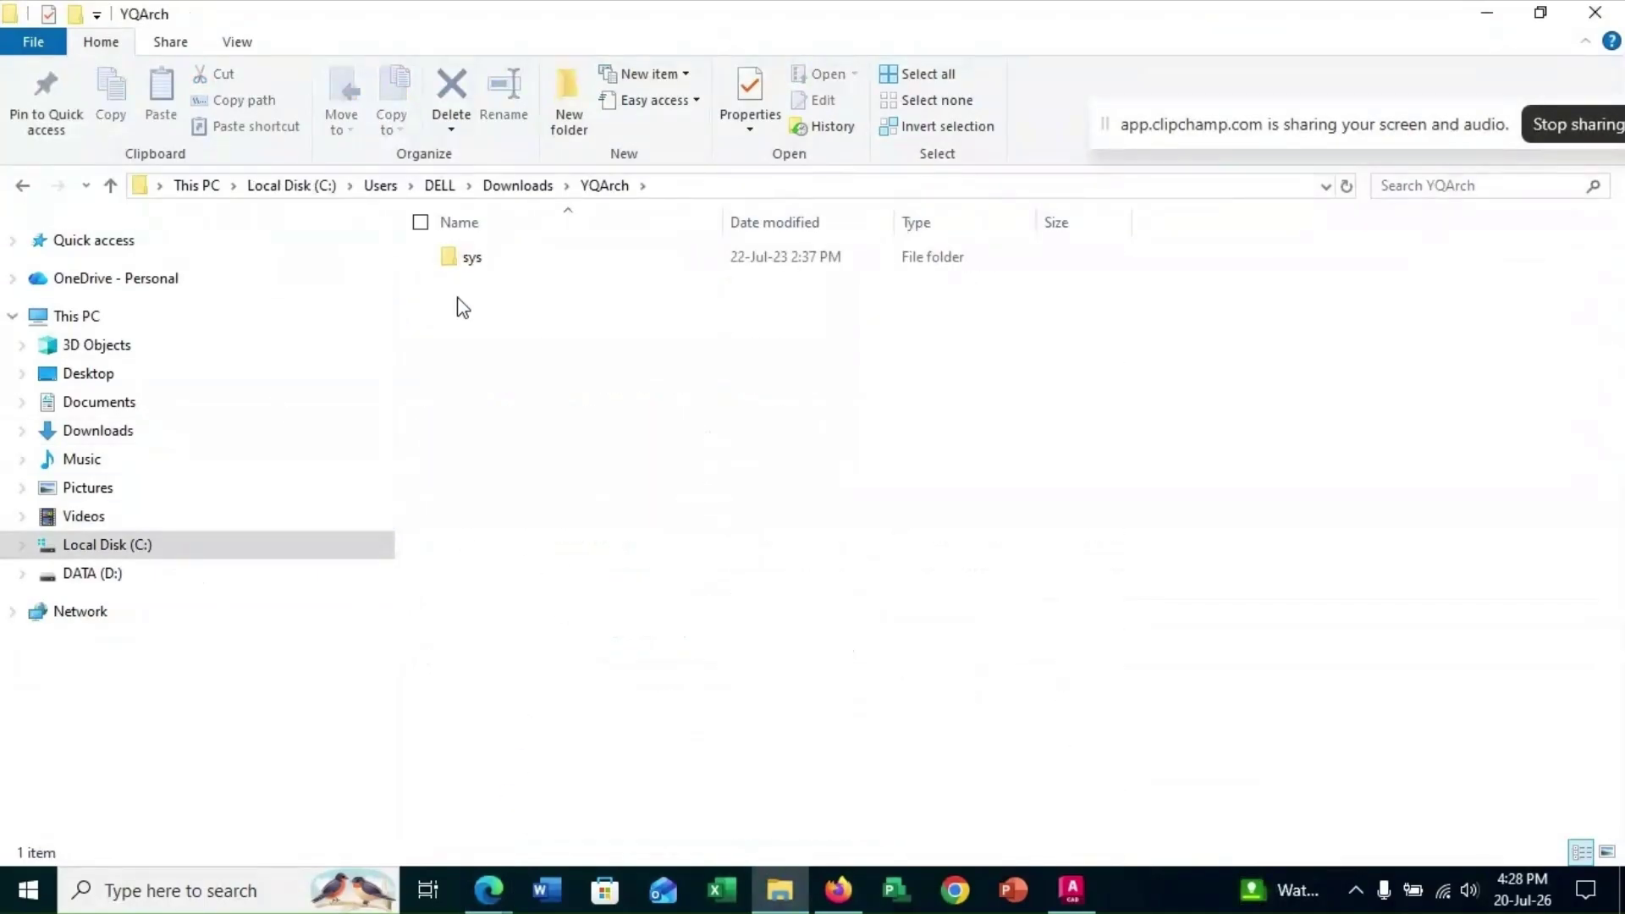
double_click(472, 261)
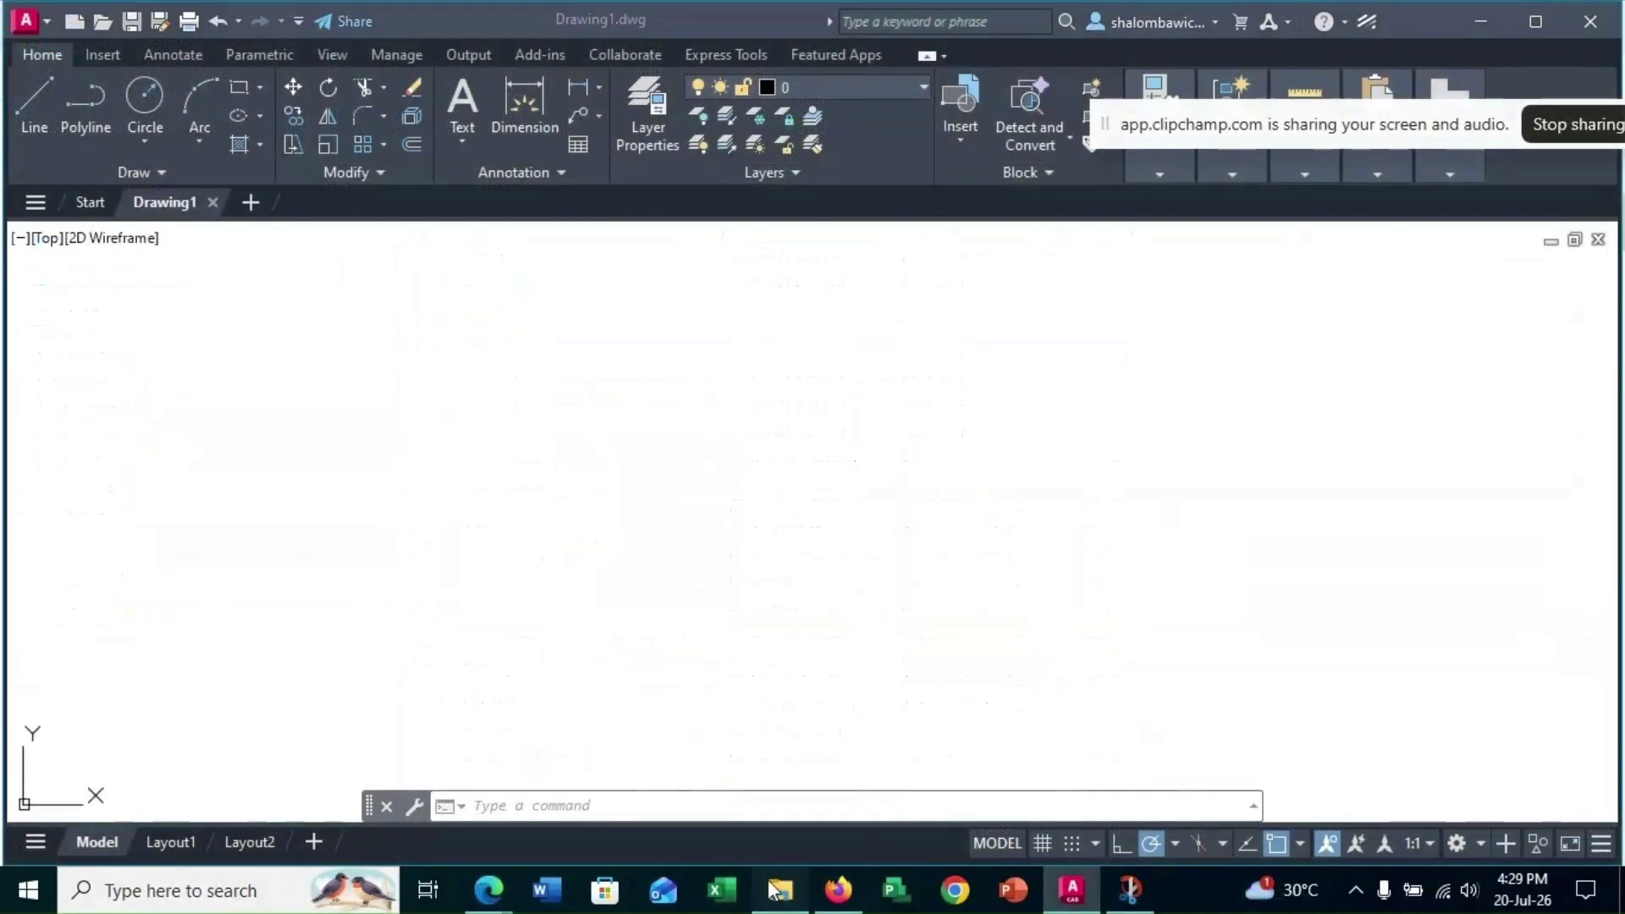
Load install.vlx from the YQArch sys folder into the AutoCAD drawing, allowing install.vlx and yqarch.mnl to load once
click(779, 889)
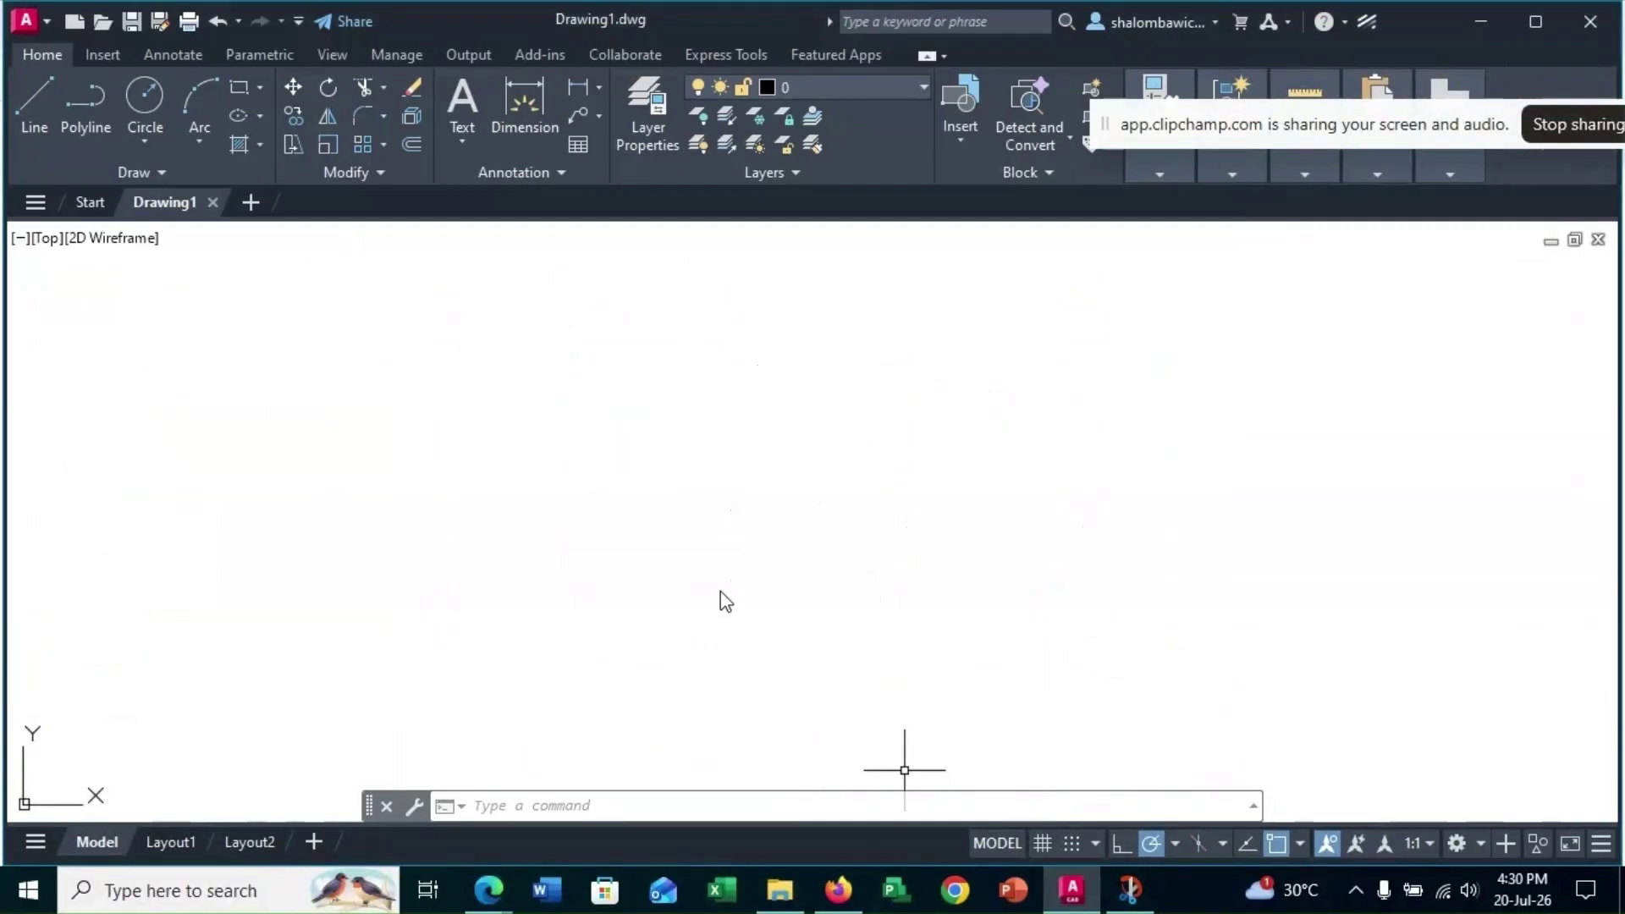
click(779, 888)
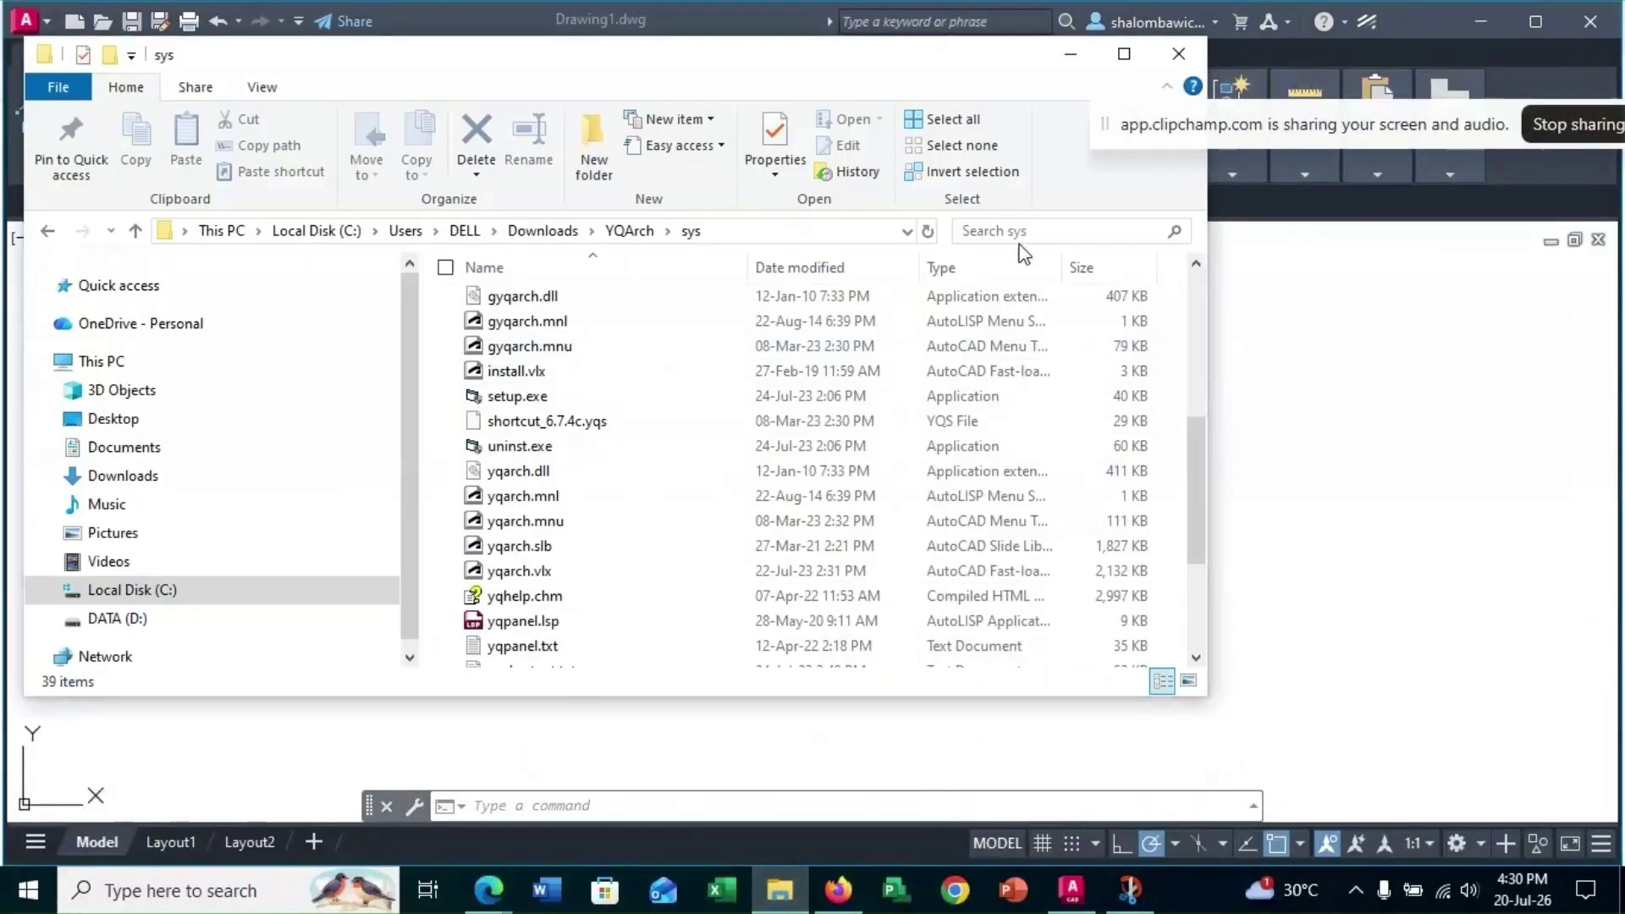
drag(910, 78, 537, 49)
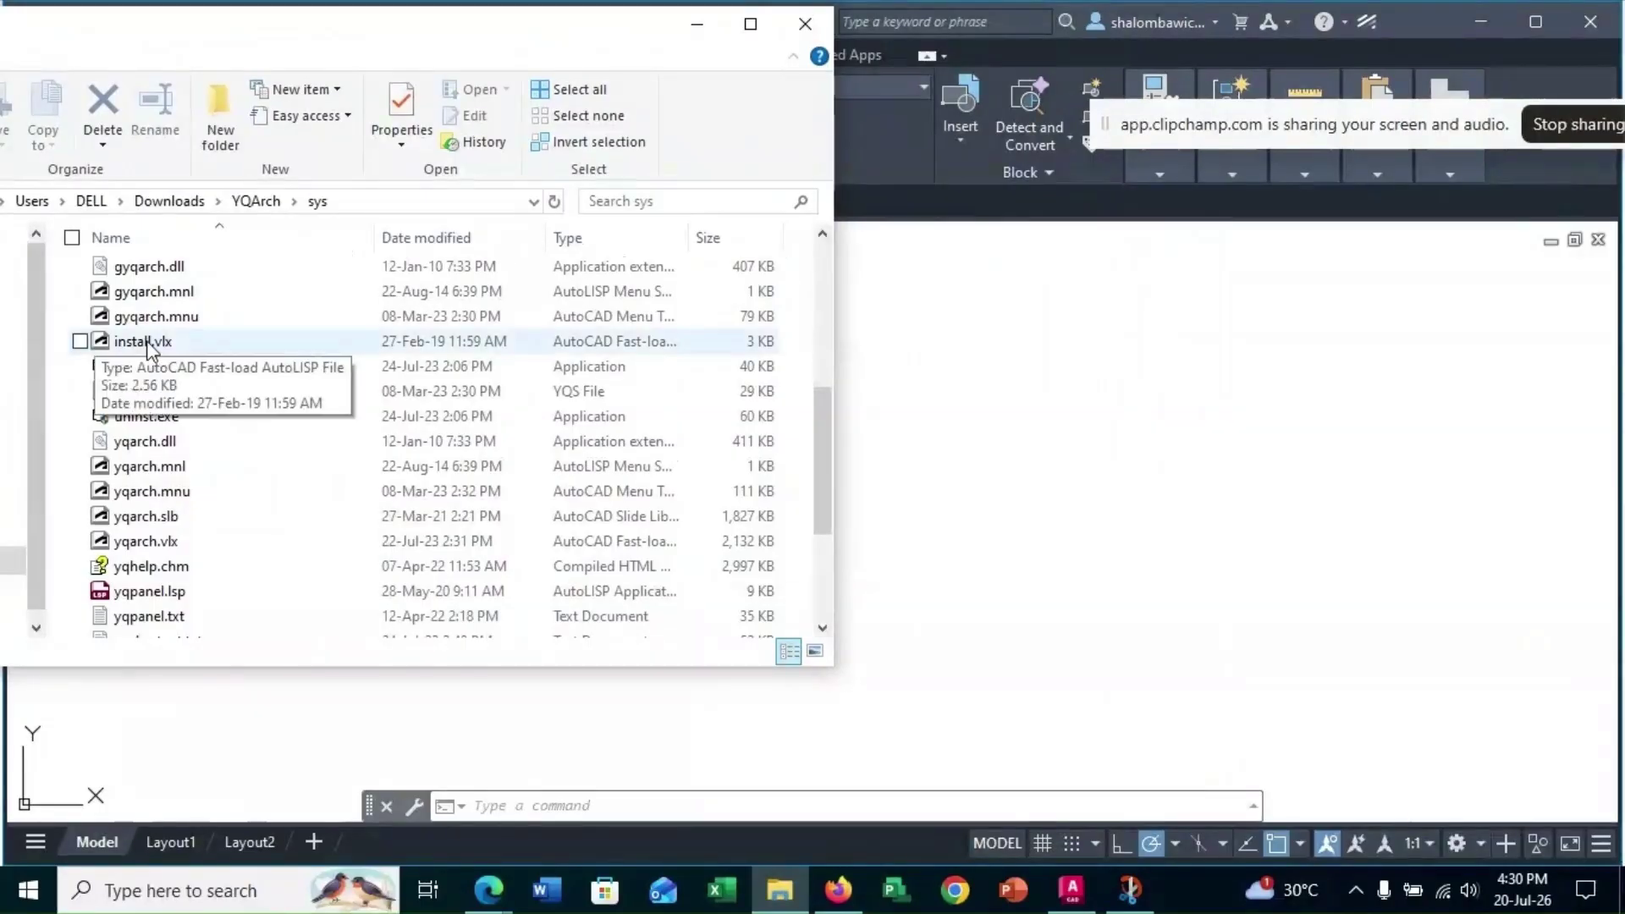
drag(136, 347, 1024, 343)
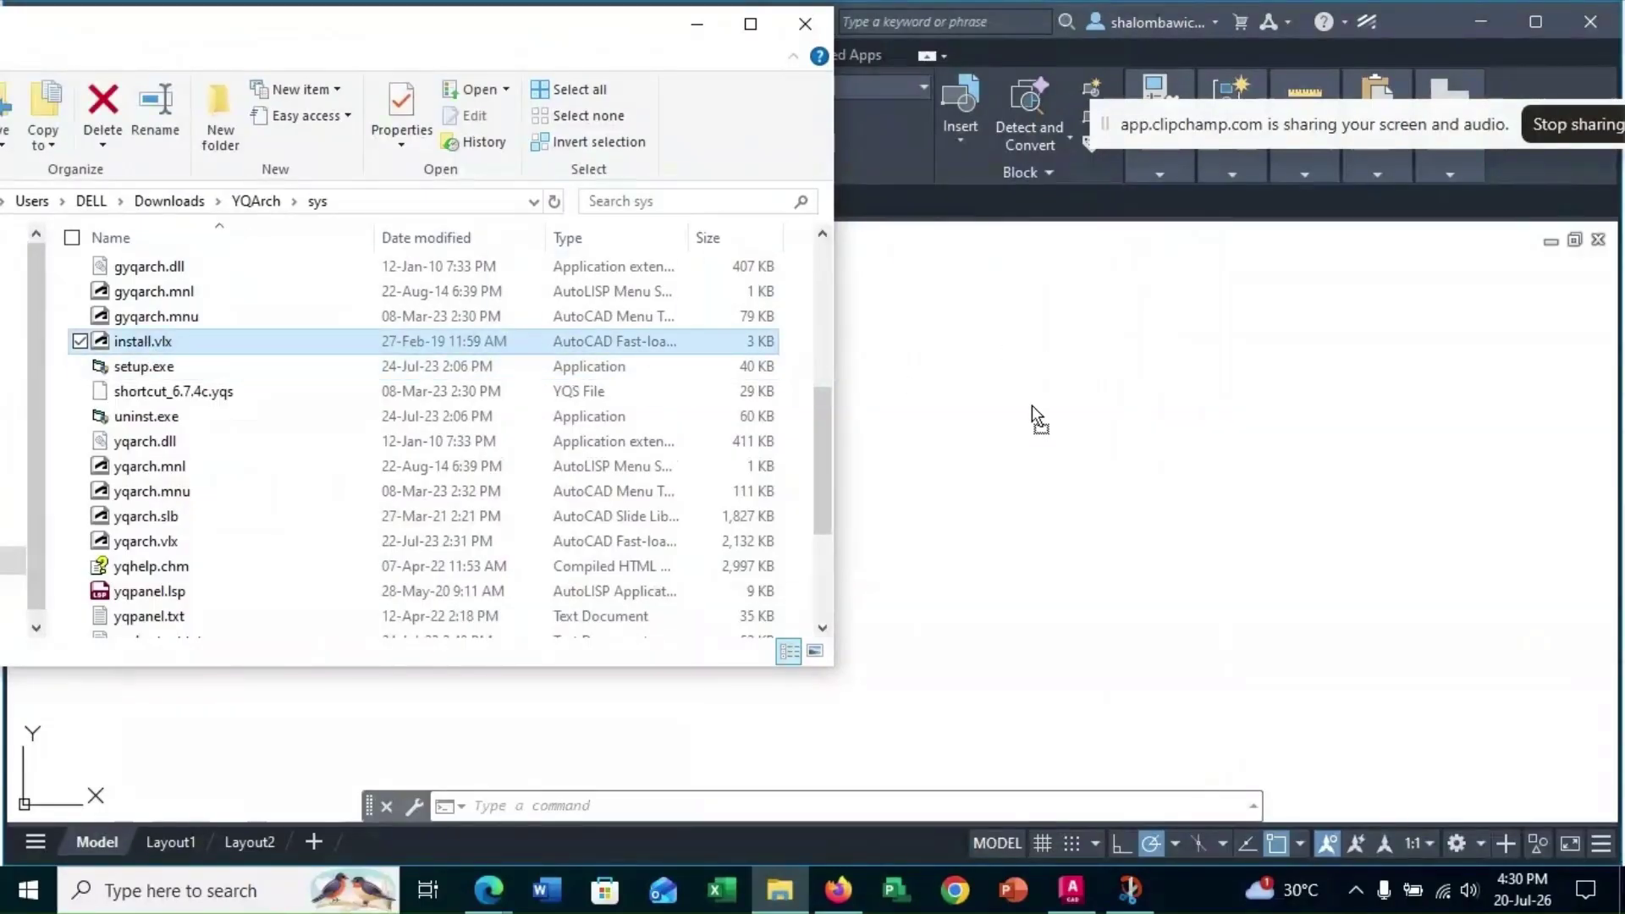
drag(1033, 405, 1034, 406)
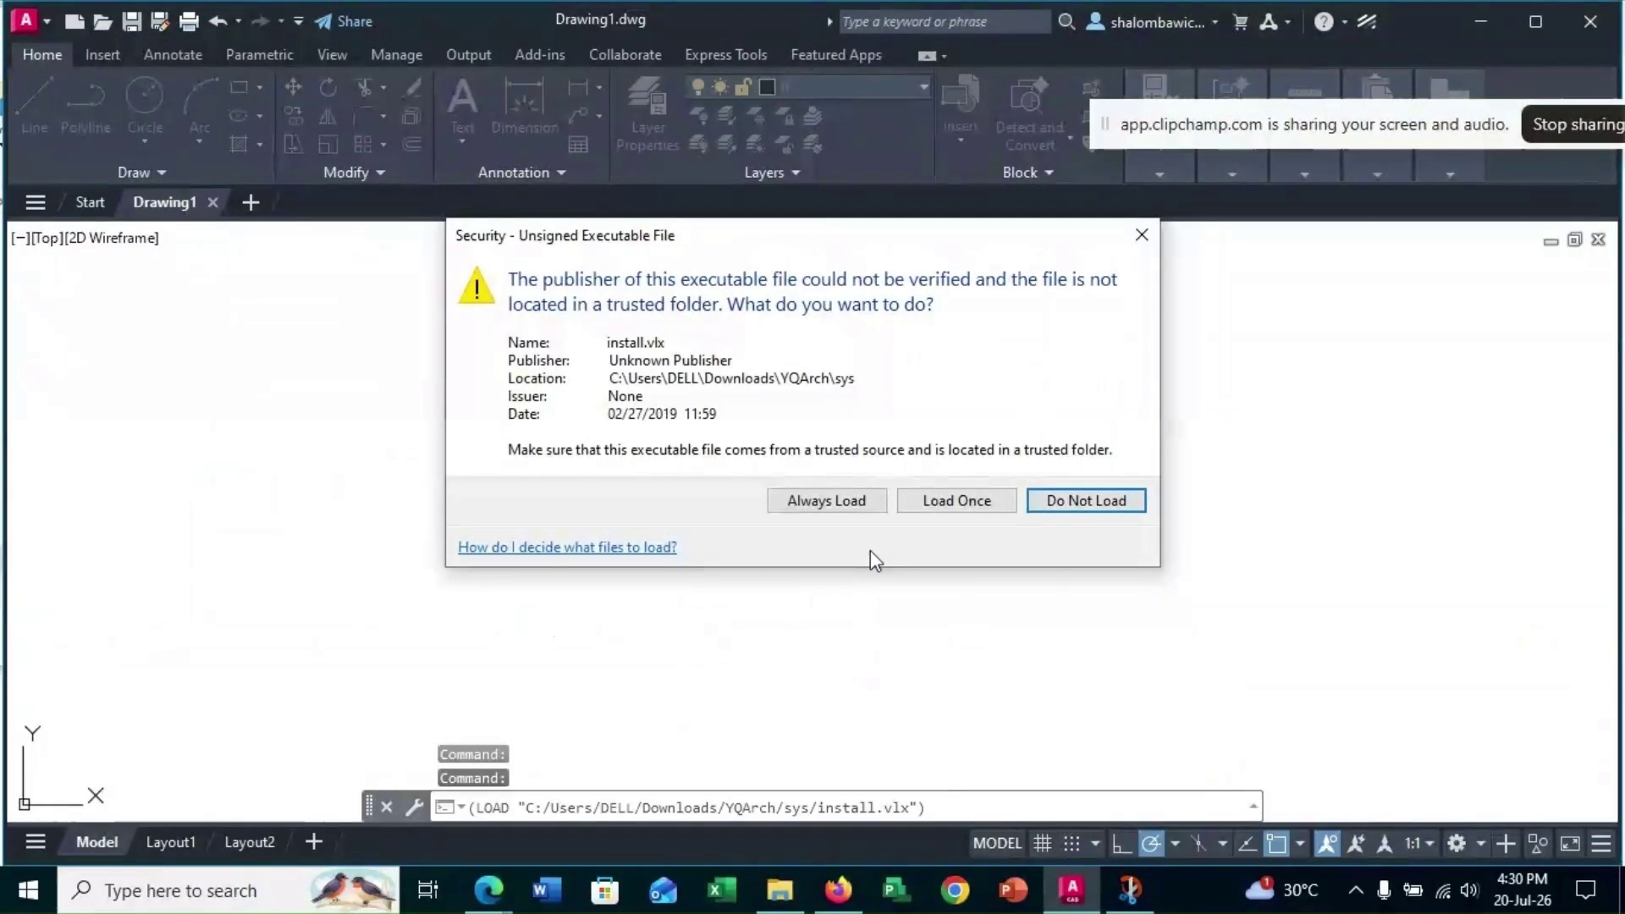
click(947, 505)
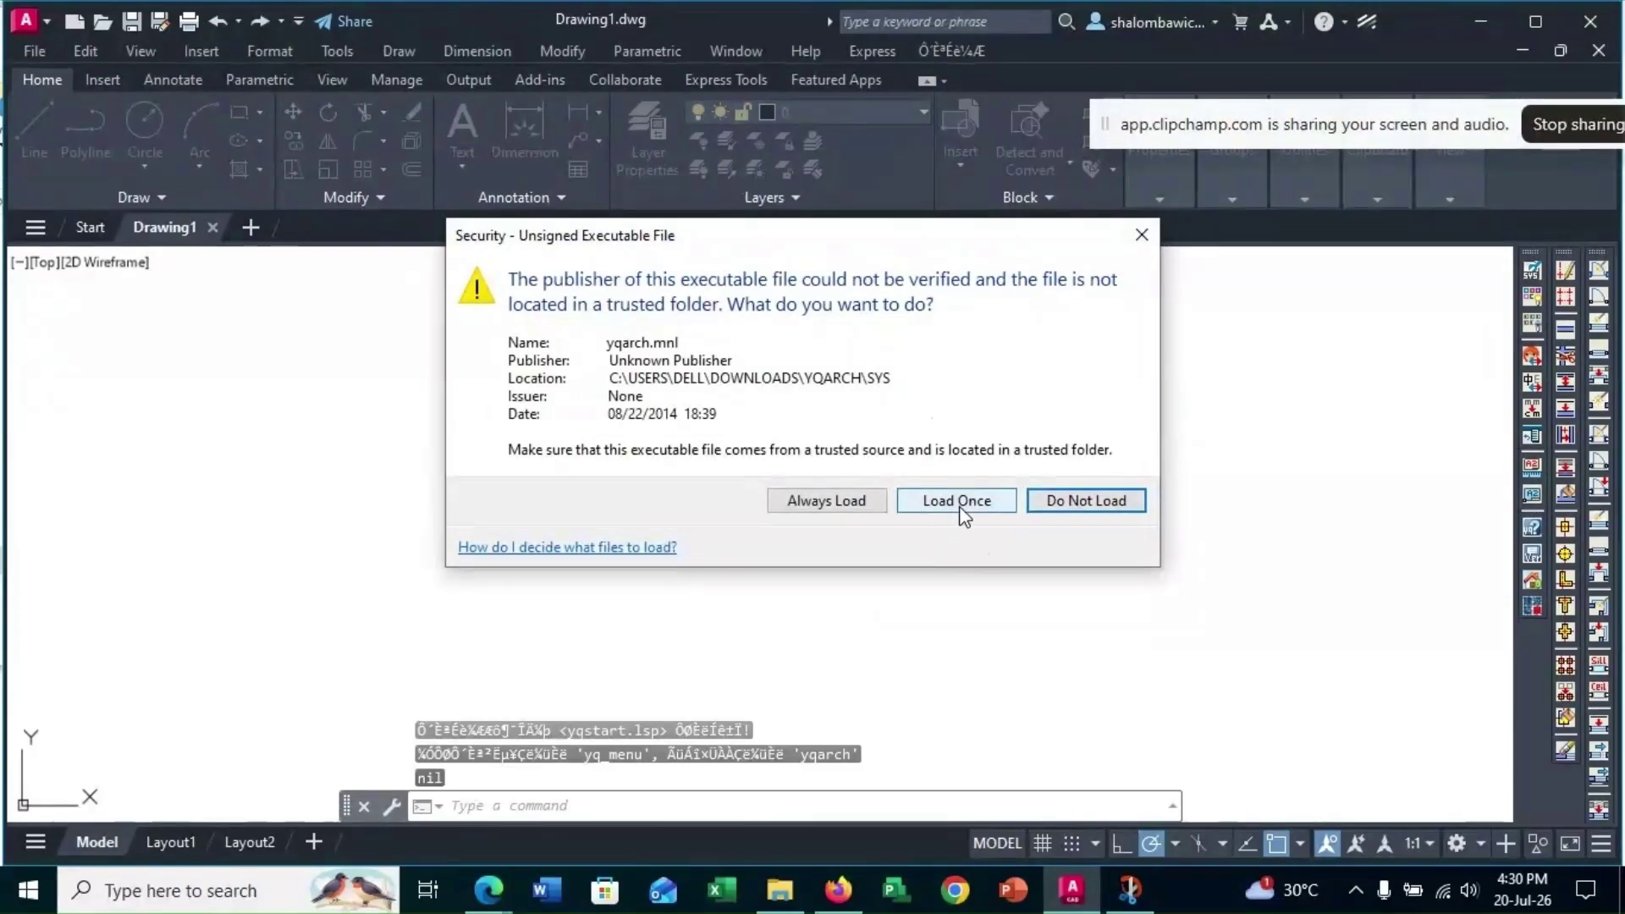
click(960, 502)
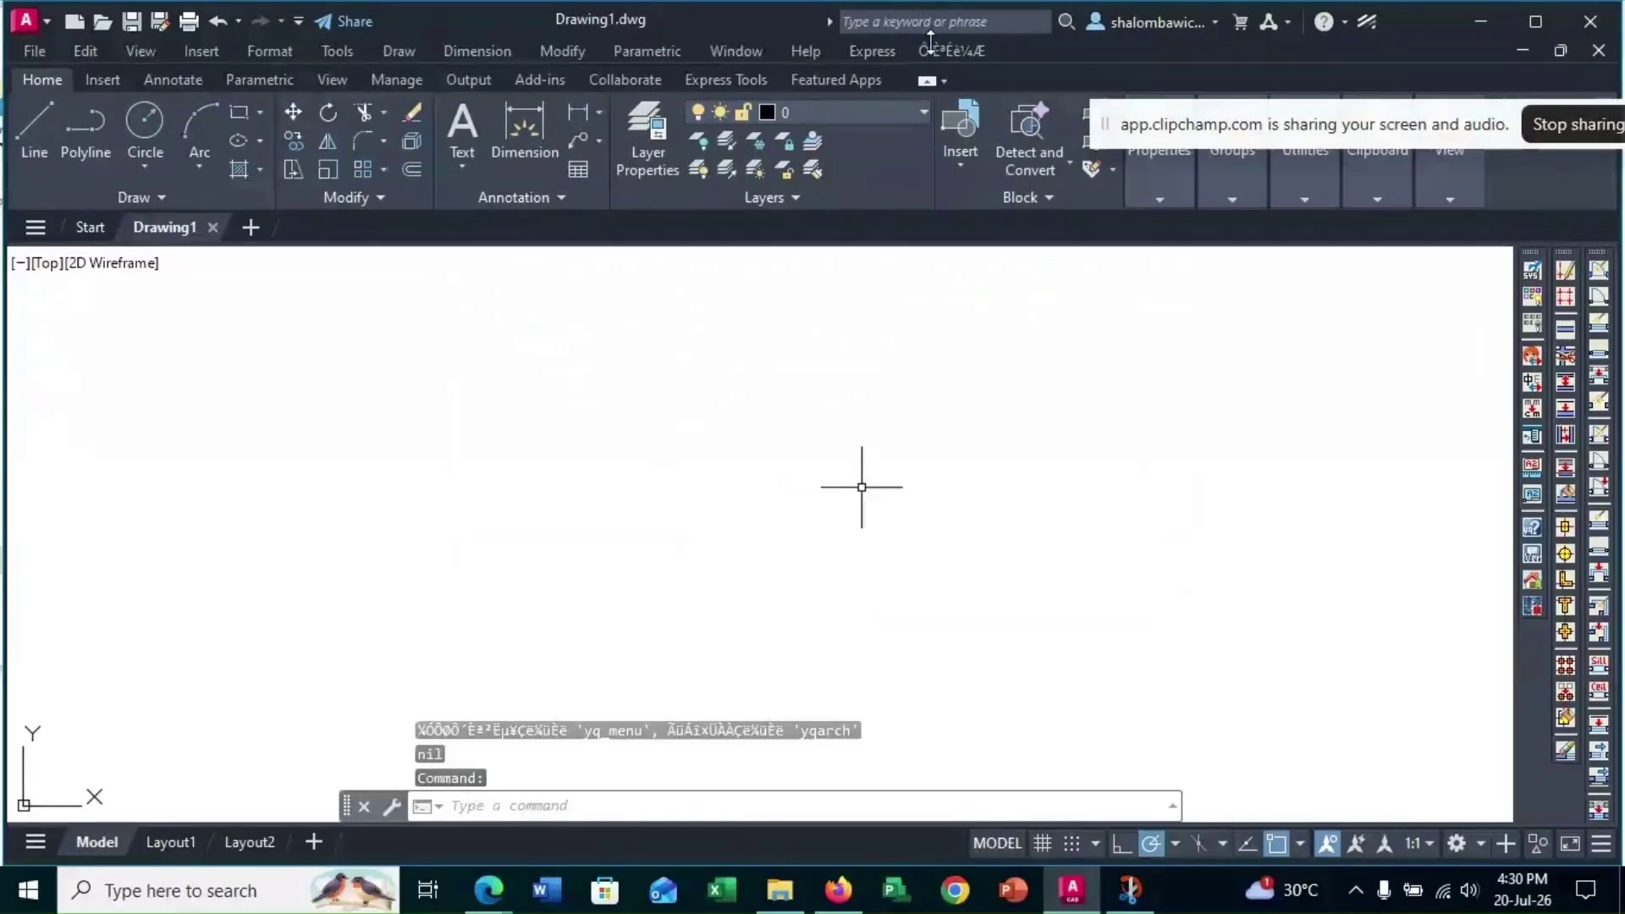
Run the YQLANG command and set the YQArch language to English
click(754, 809)
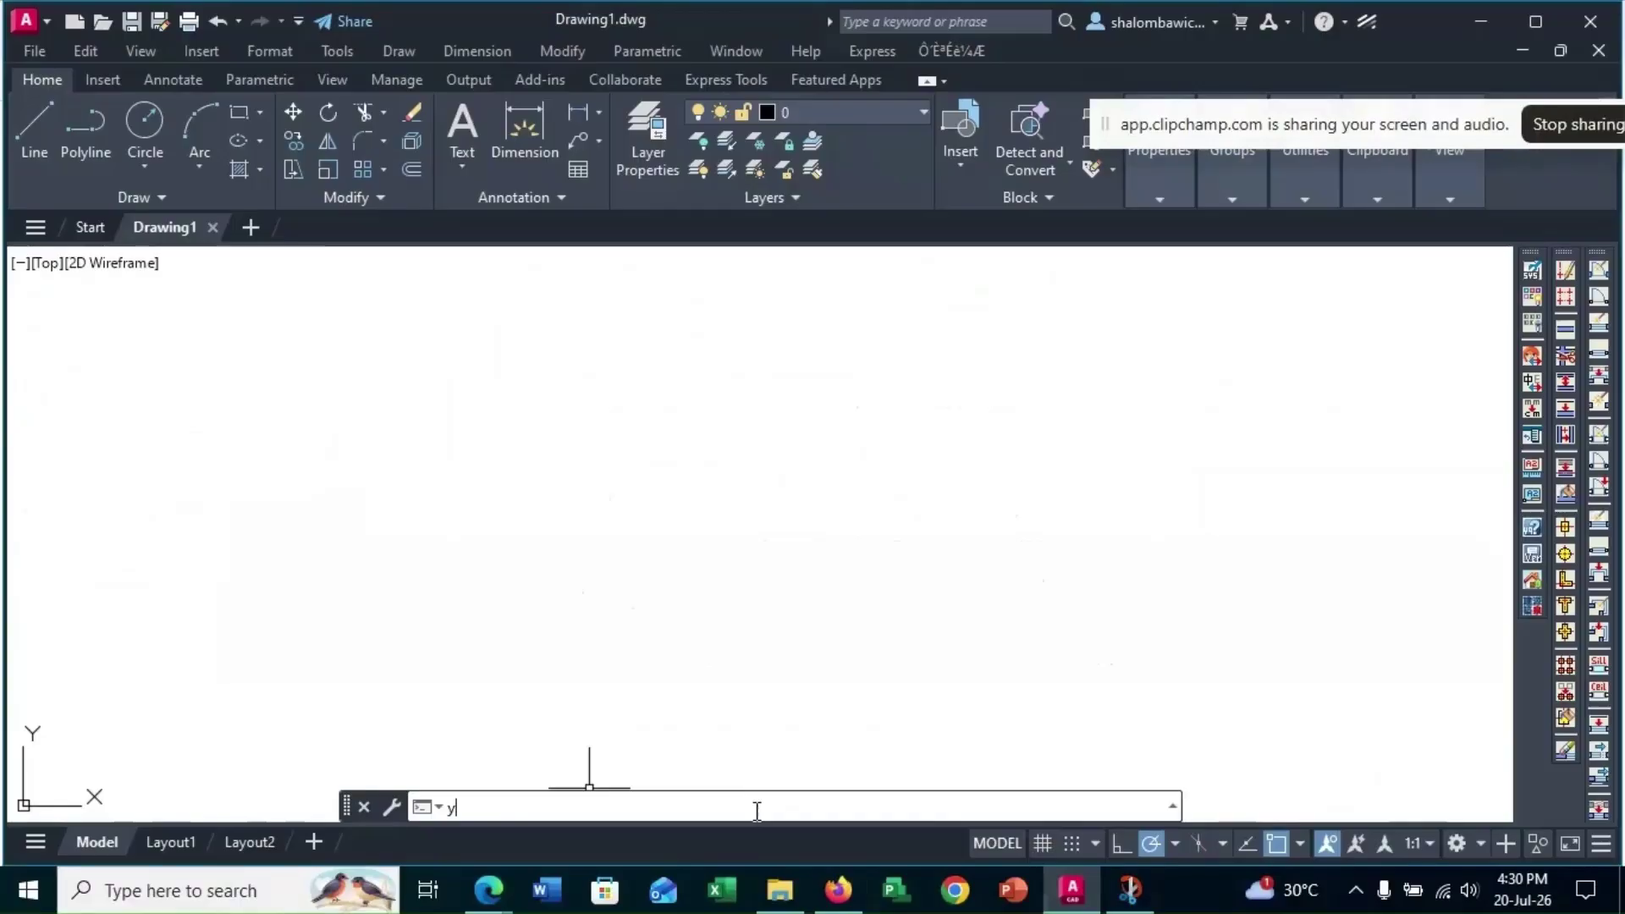
text(qlangq)
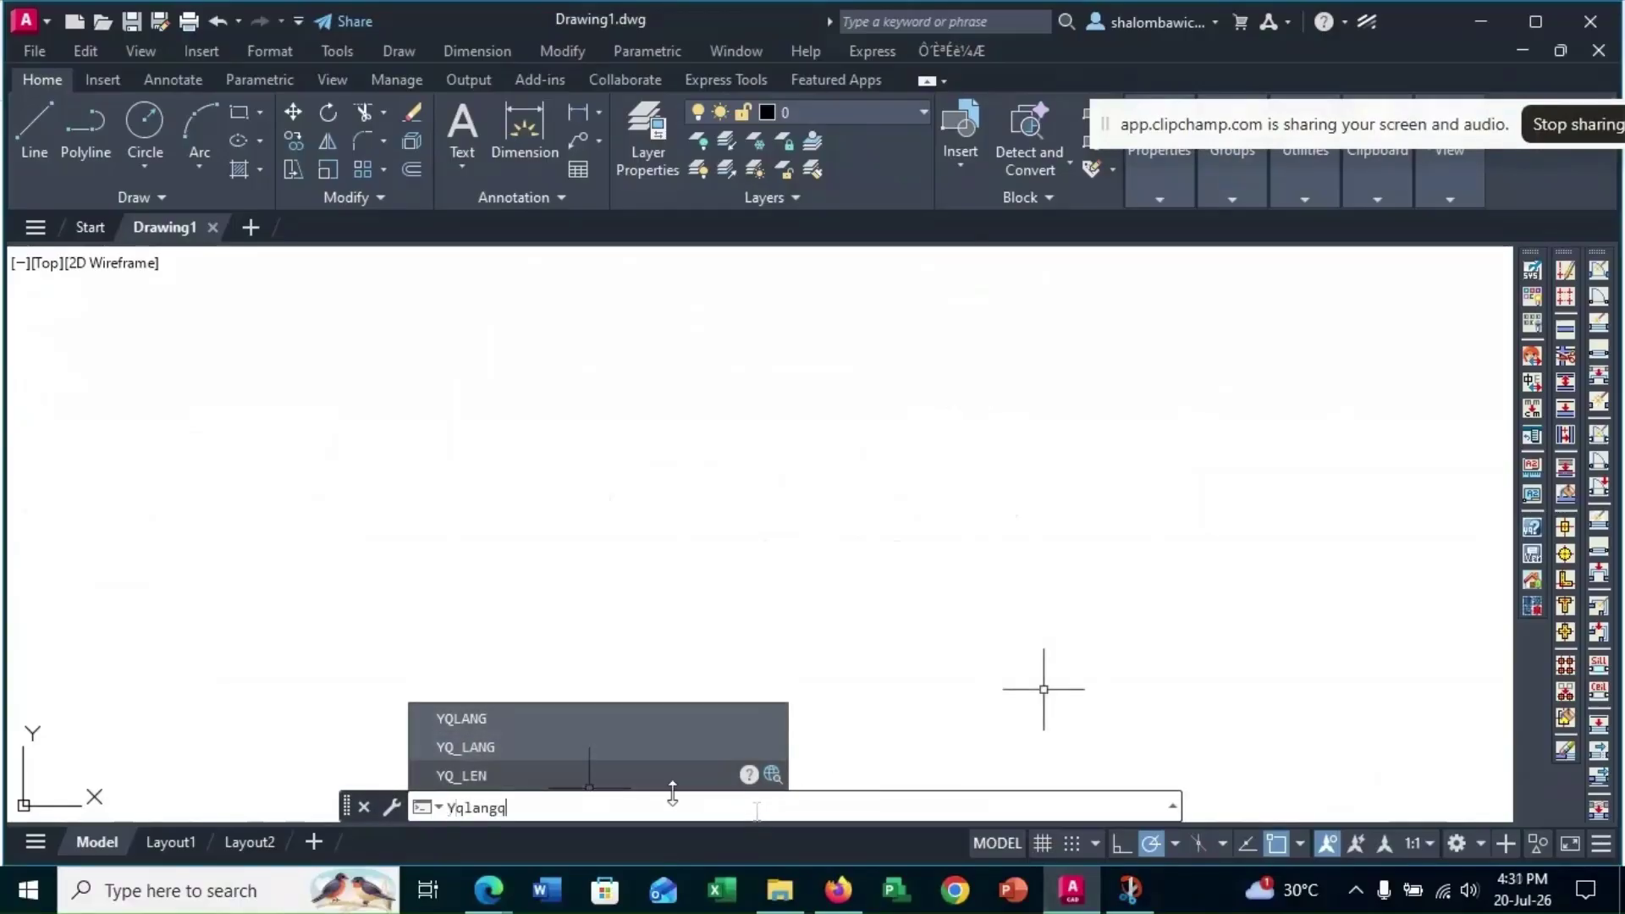
key(BackSpace)
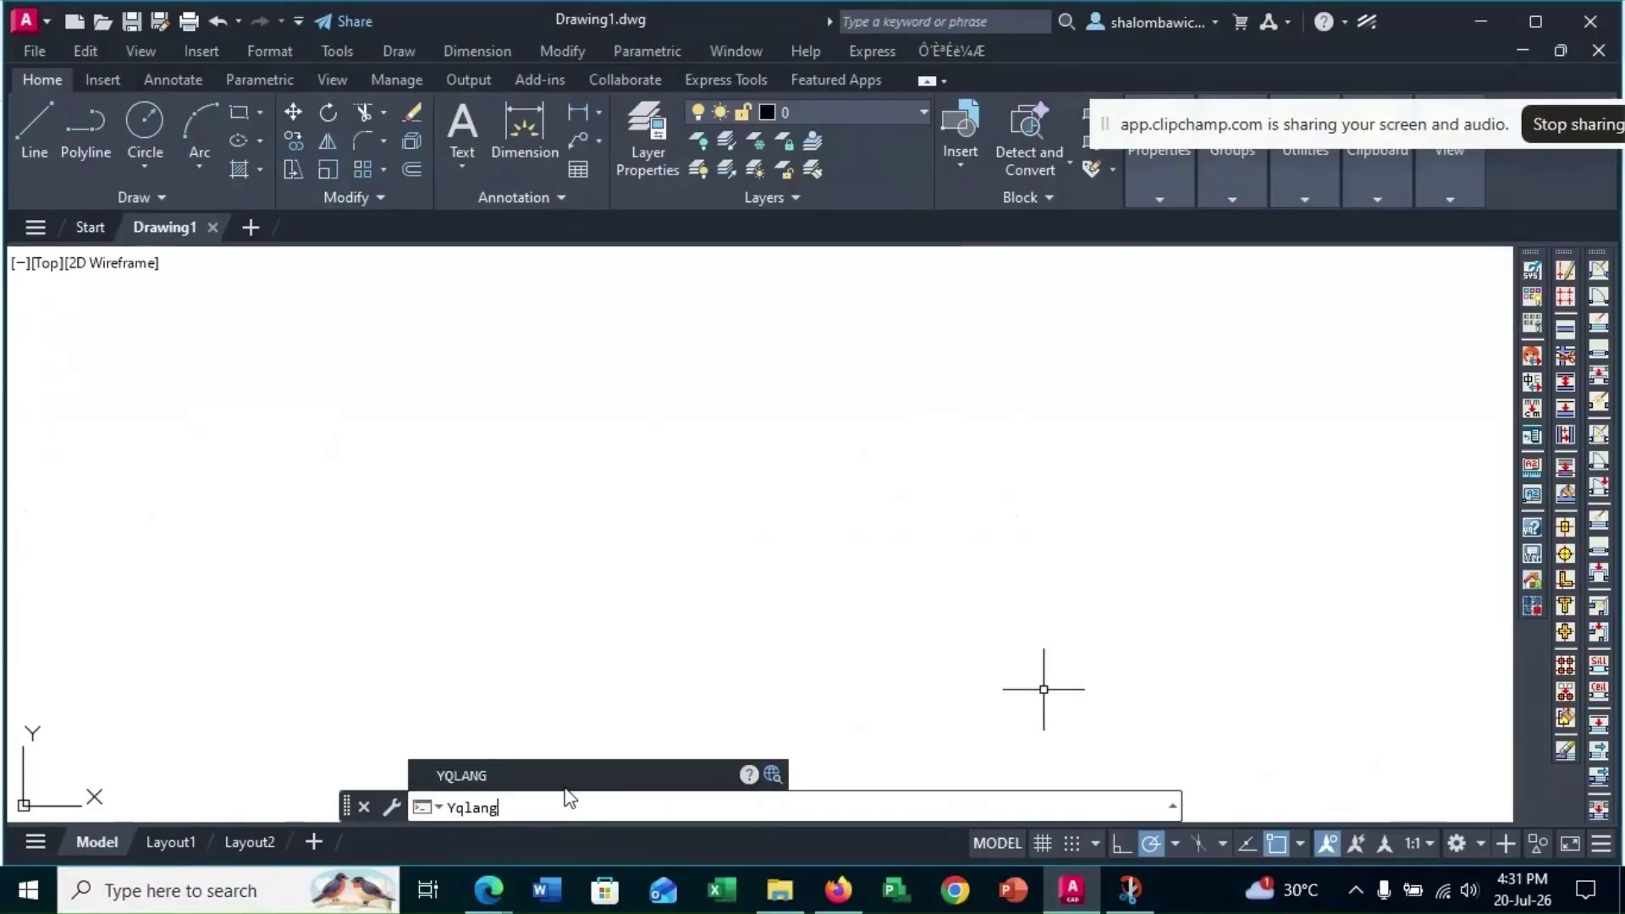
key(Return)
click(724, 336)
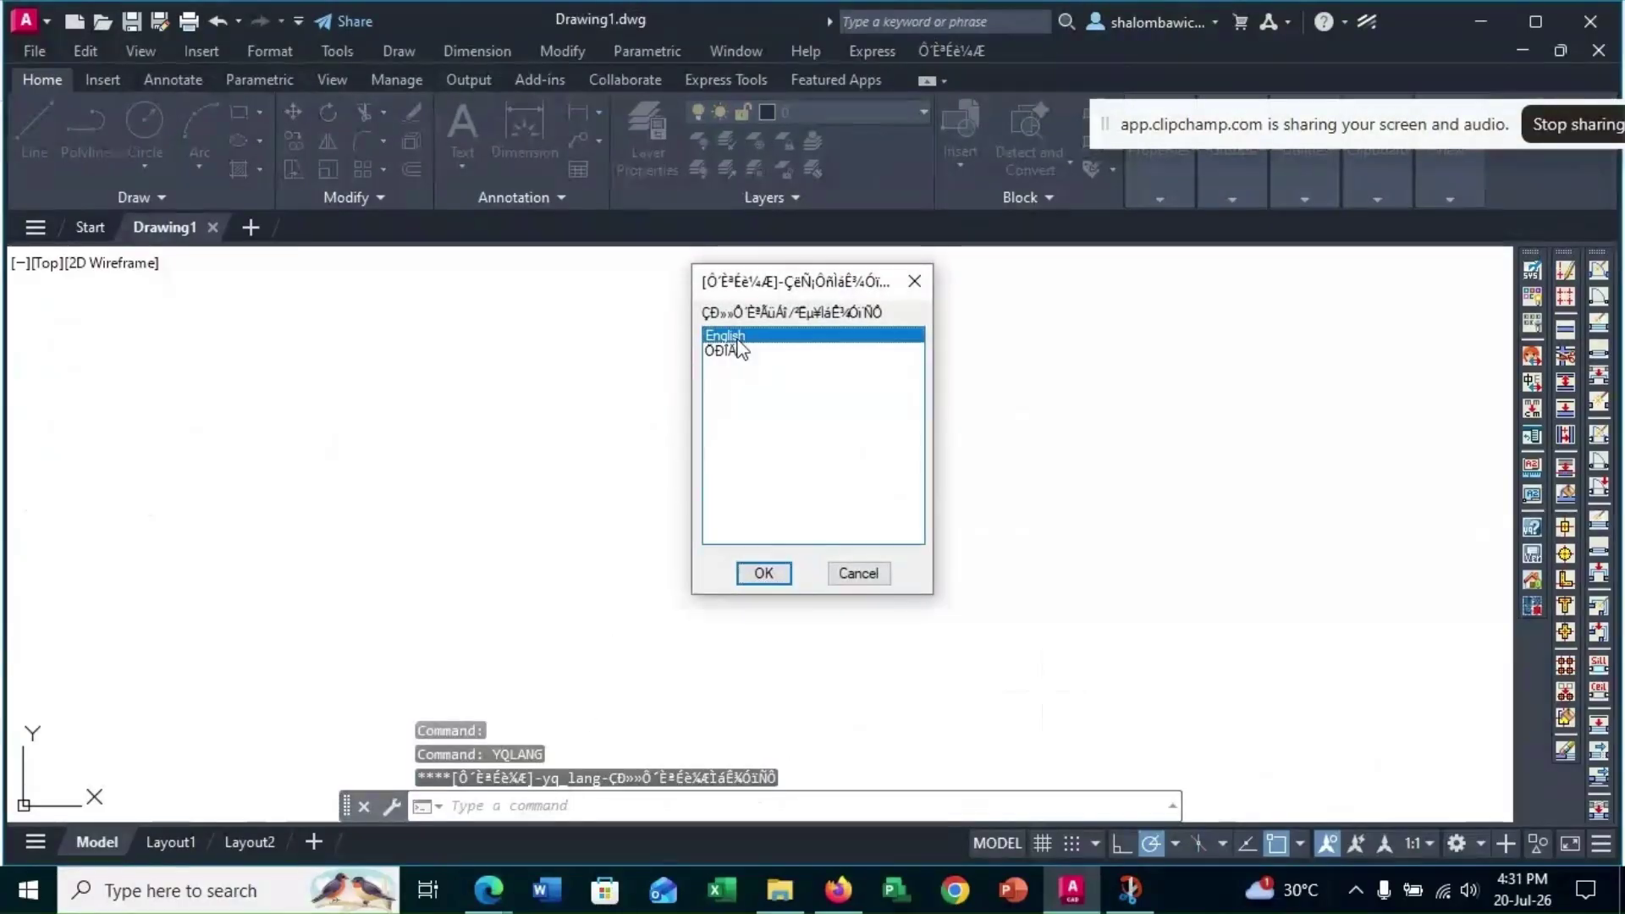
click(763, 573)
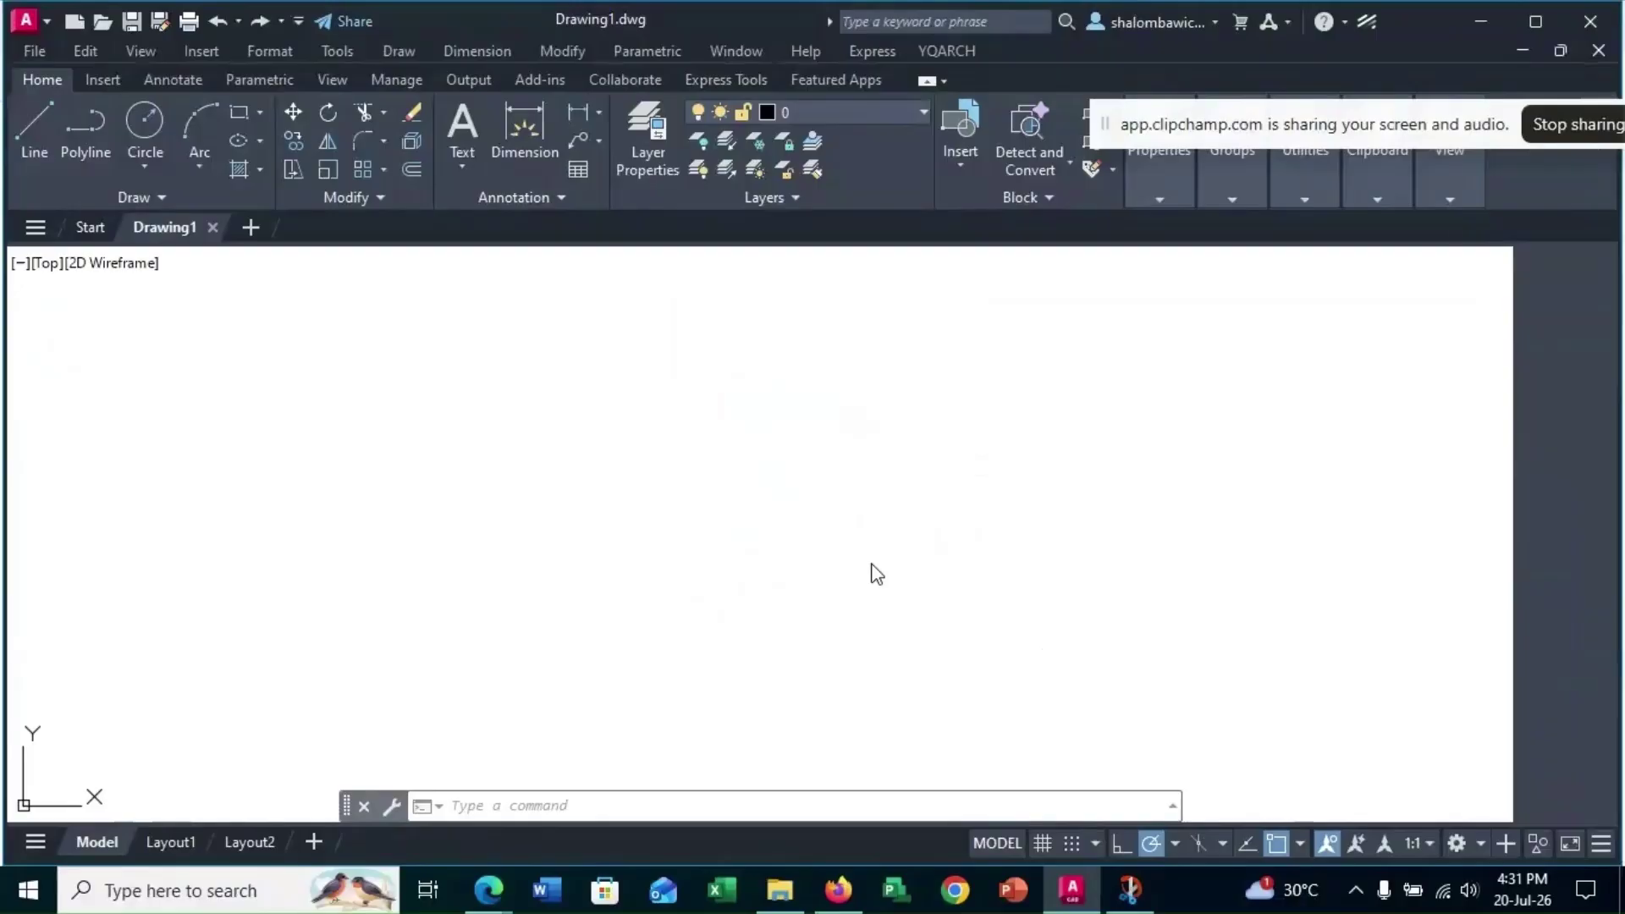
click(946, 55)
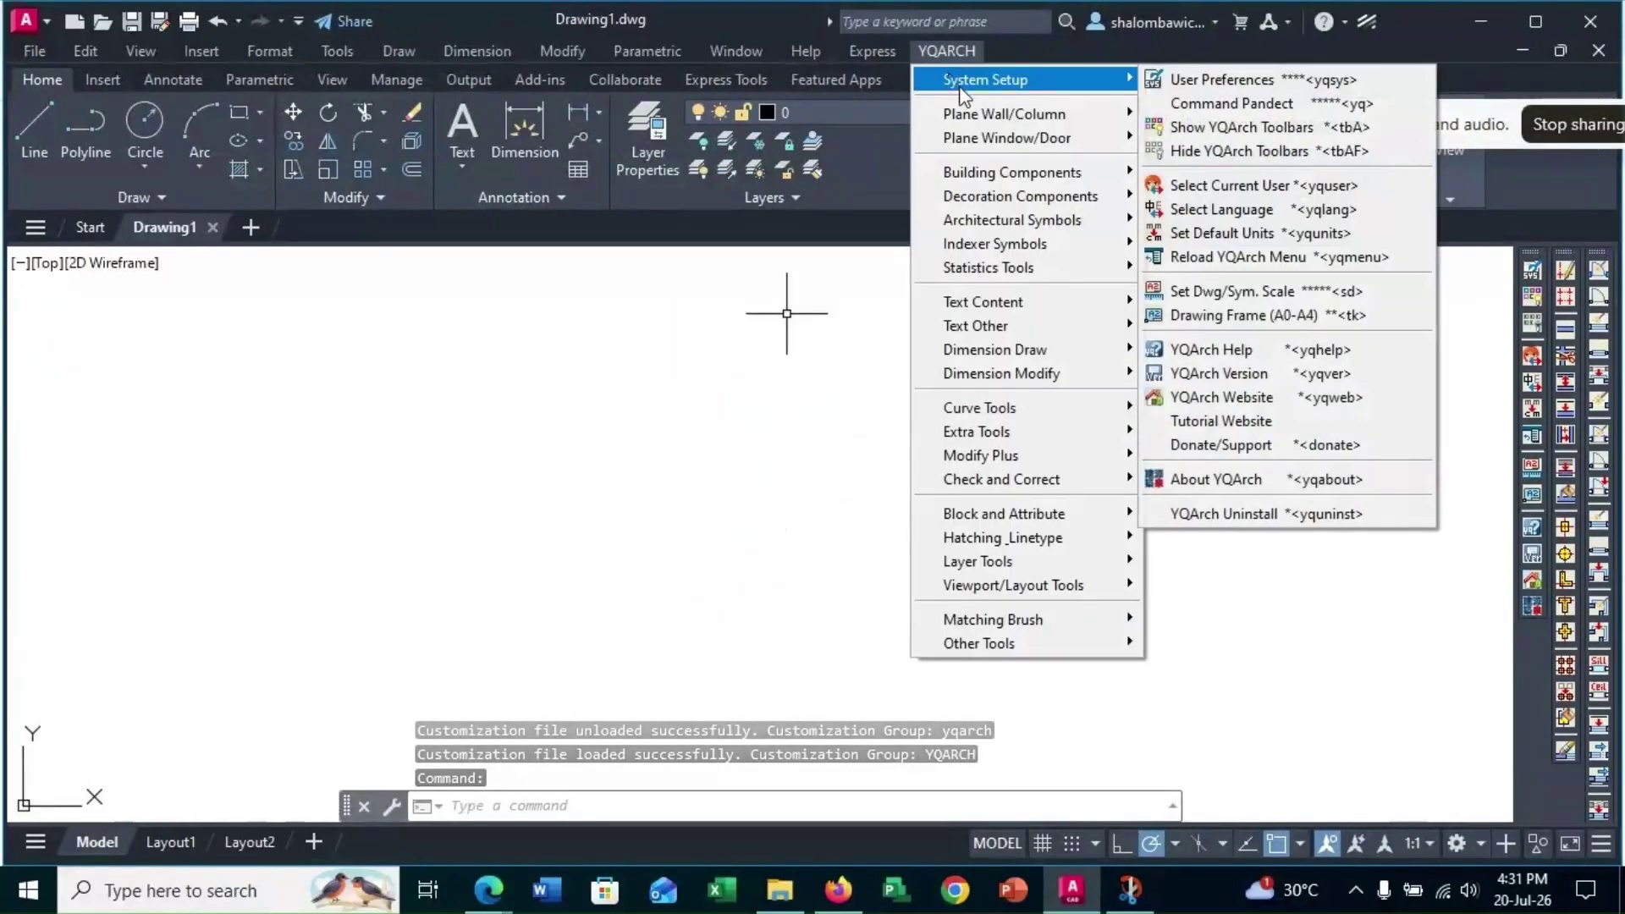
mouse_move(992, 123)
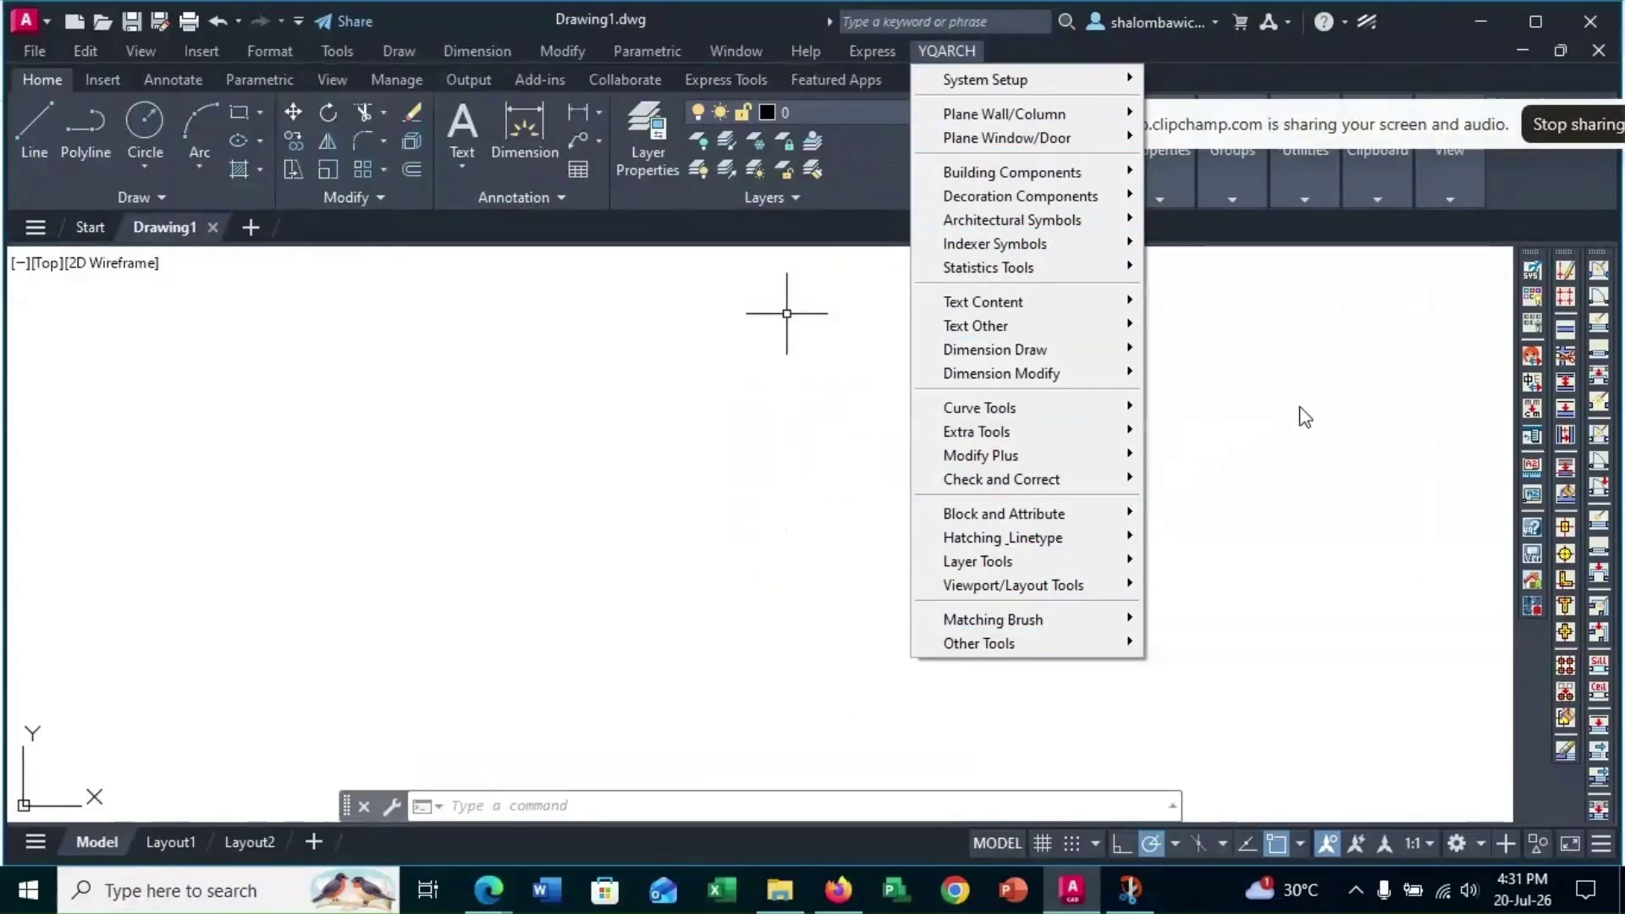
click(1358, 392)
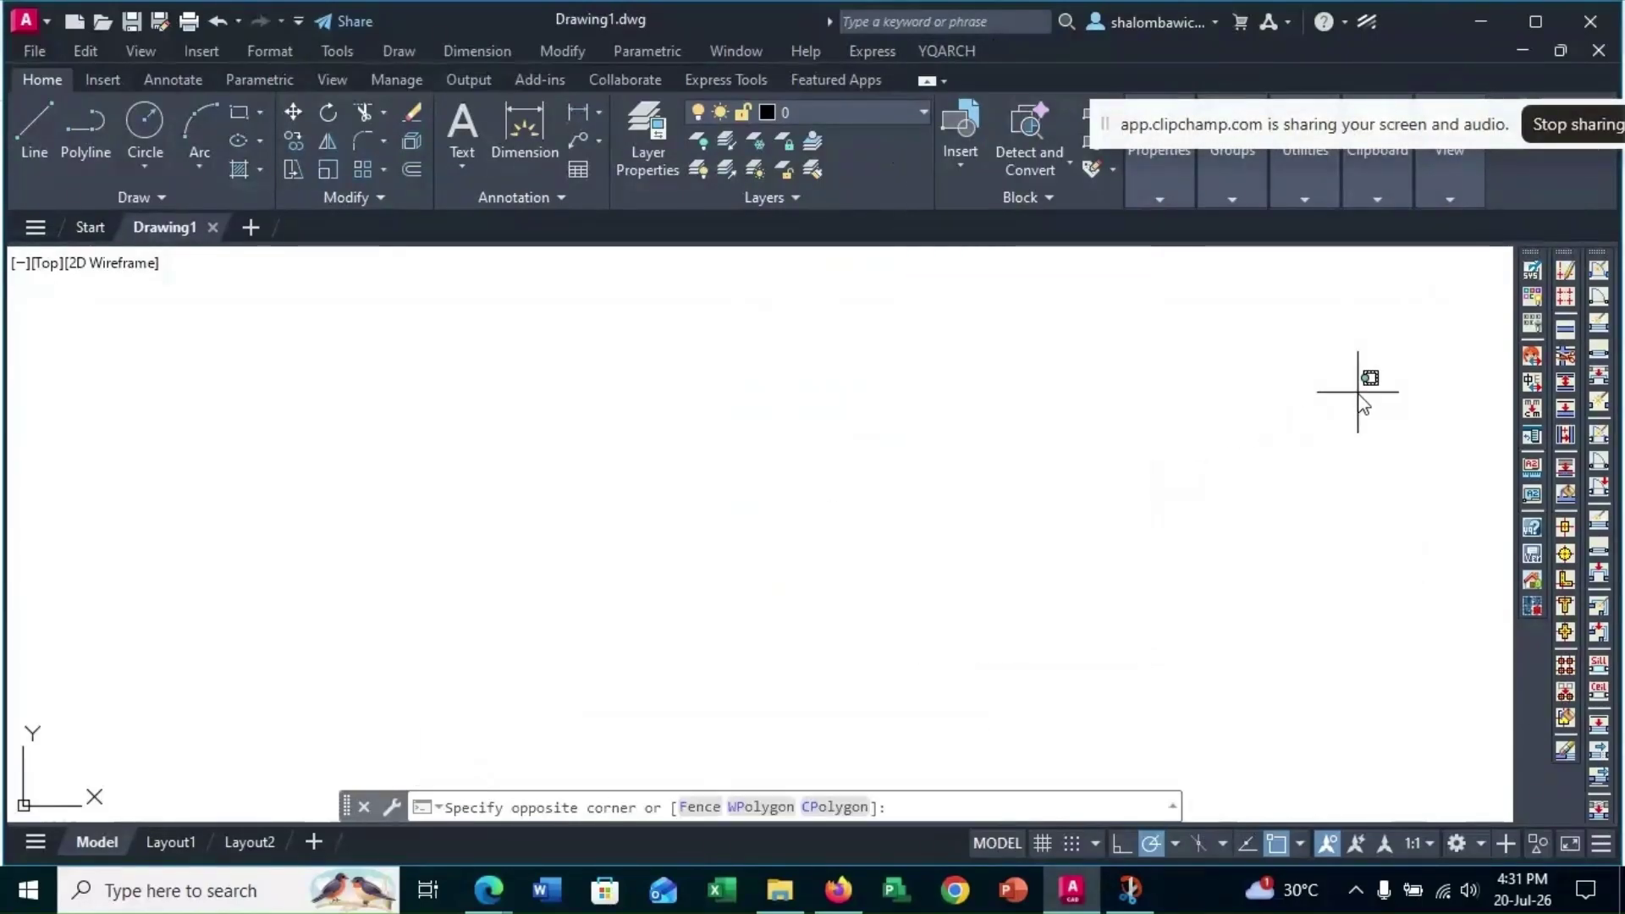